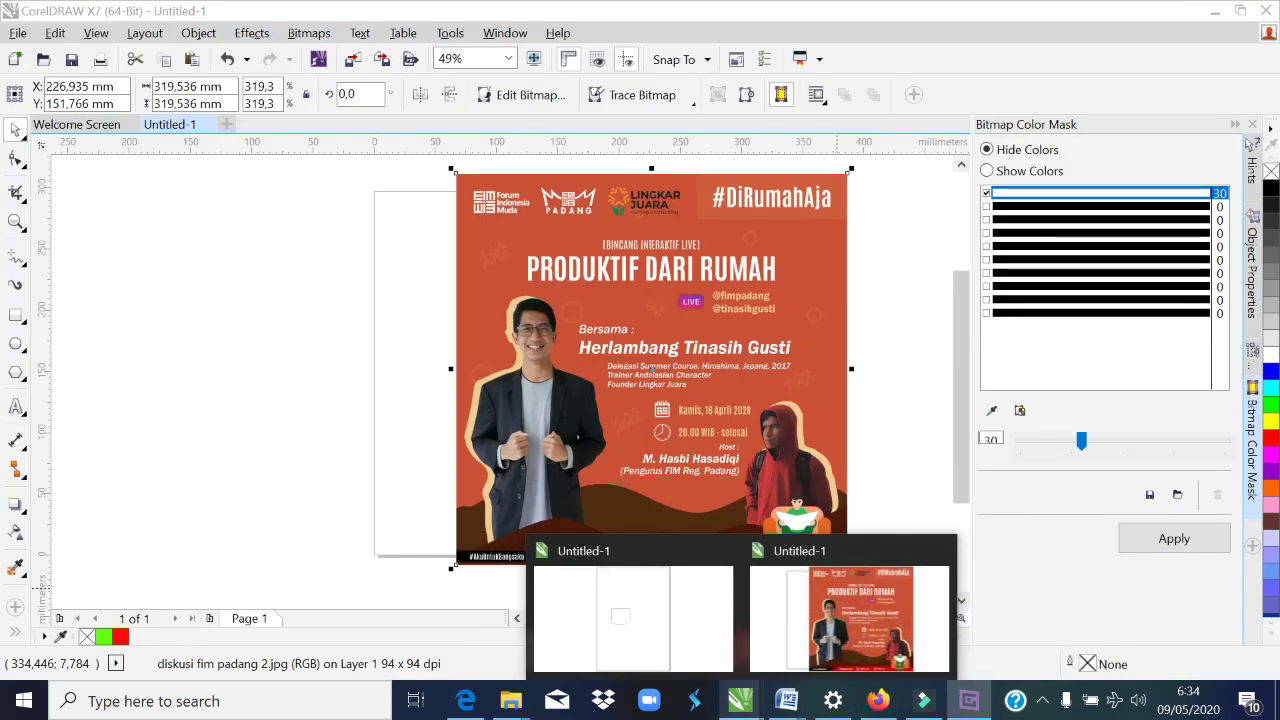
Step: Move the 'diskusi fim padang 2.jpg' poster bitmap off the A4 page, to its right
click(848, 605)
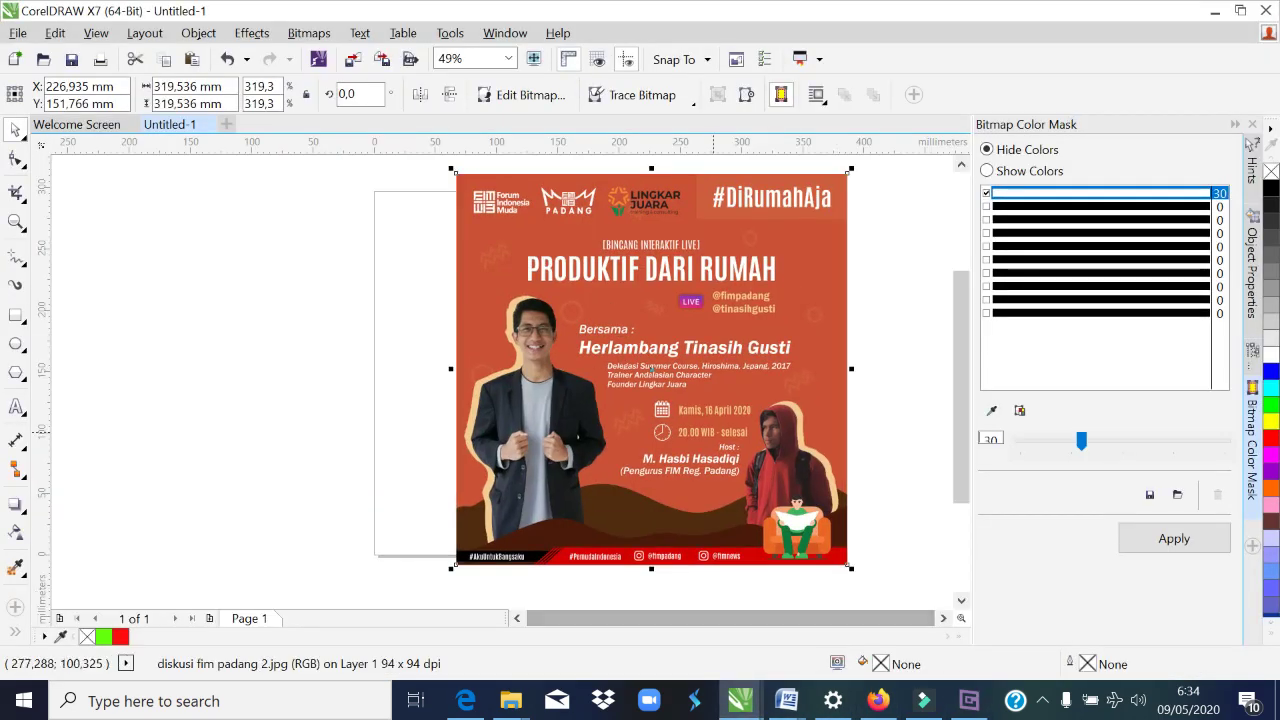
drag(631, 352, 723, 349)
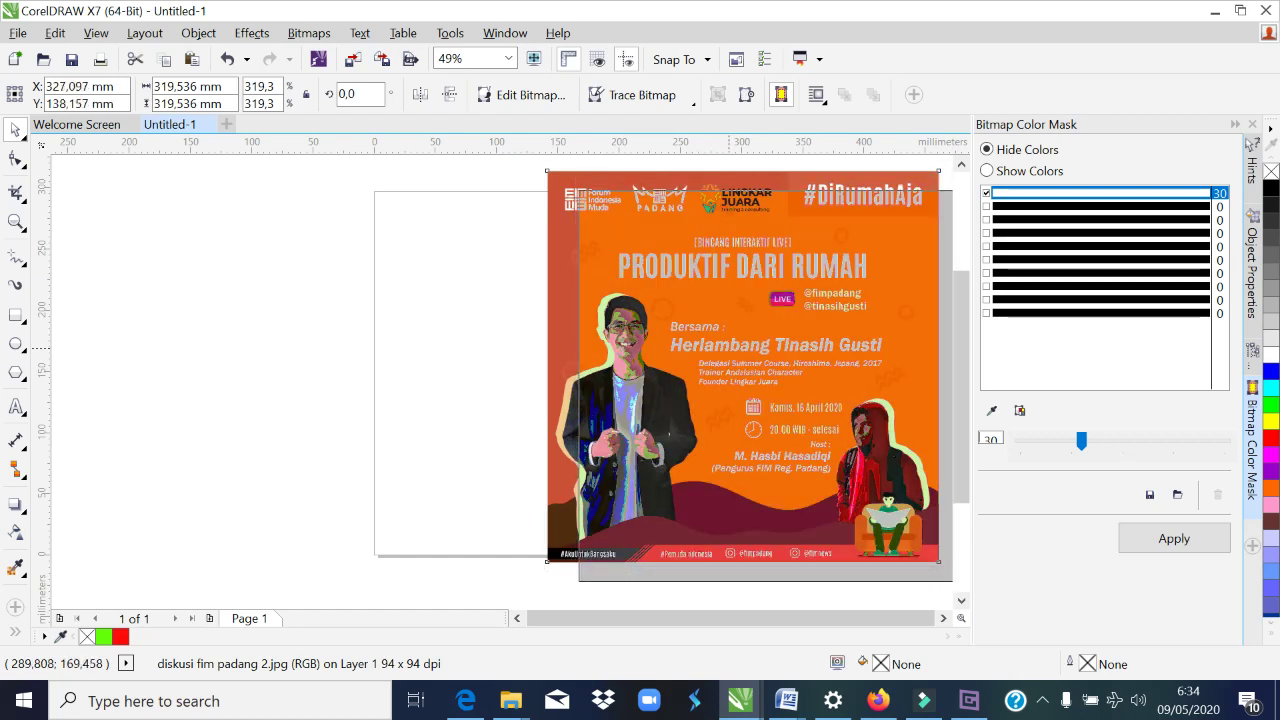
mouse_move(742, 366)
mouse_down()
mouse_move(774, 384)
mouse_move(750, 373)
mouse_up()
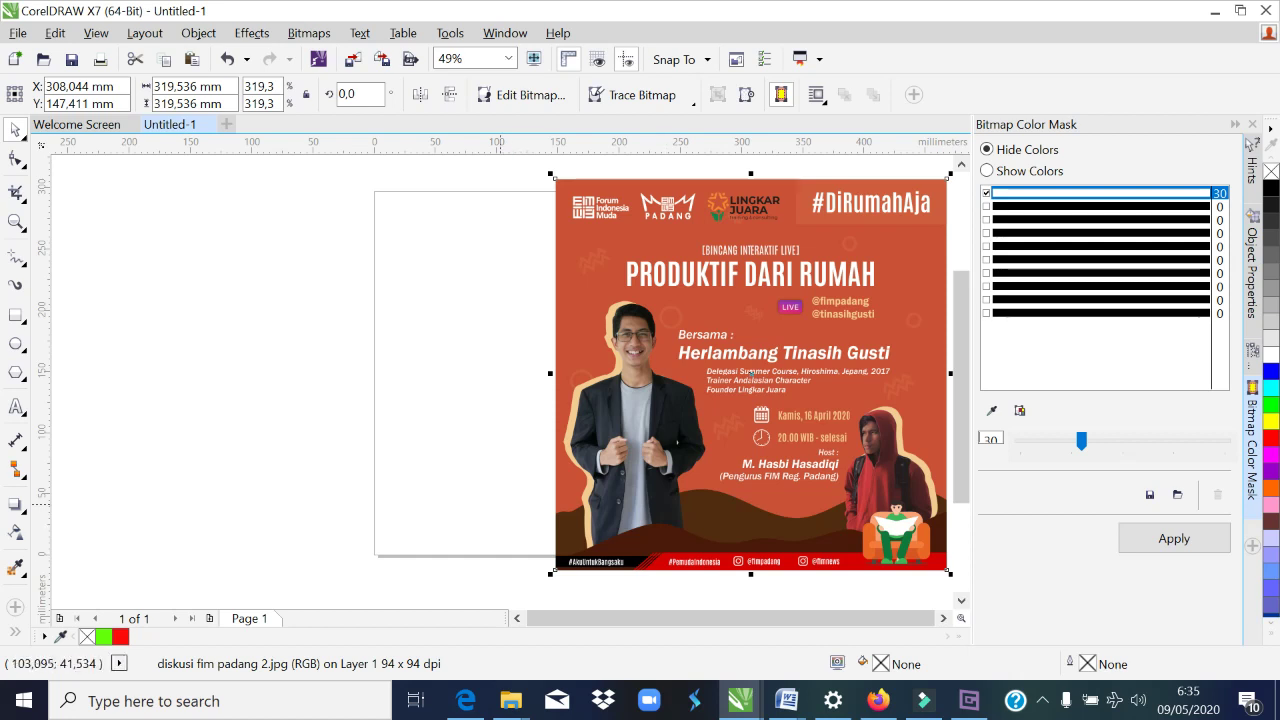
scroll(805, 555, right, 3)
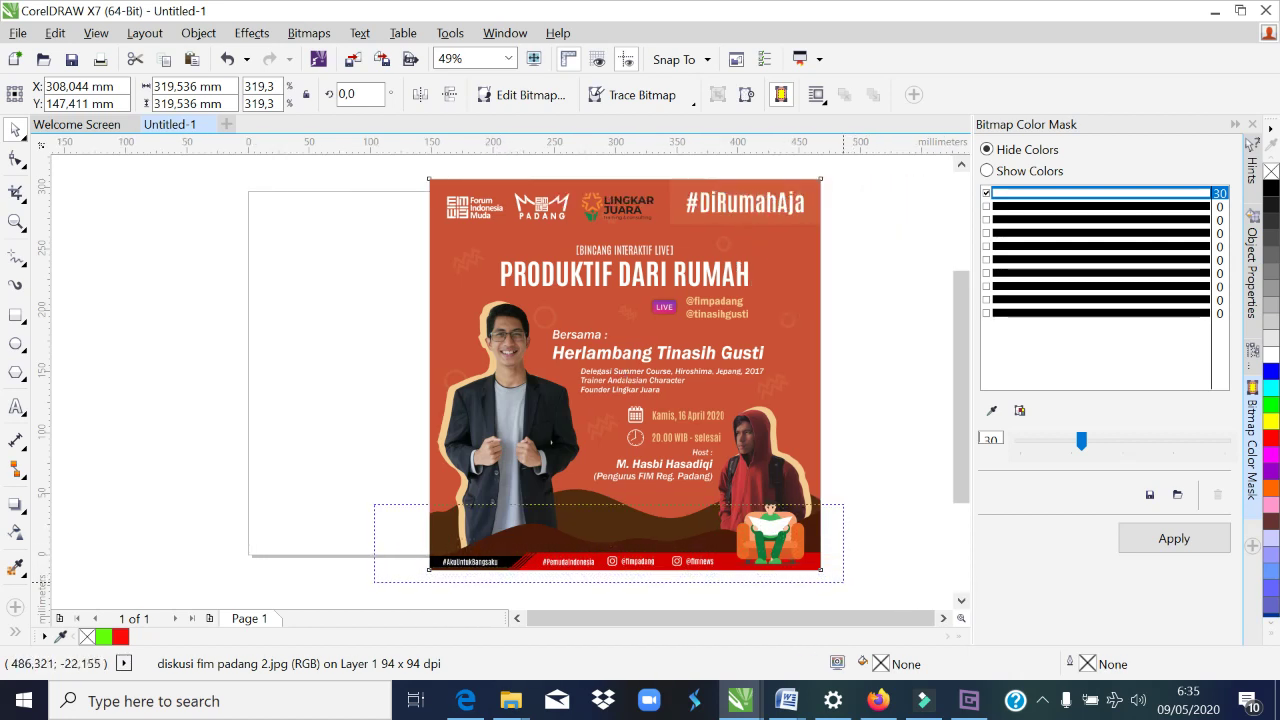
drag(797, 558, 843, 579)
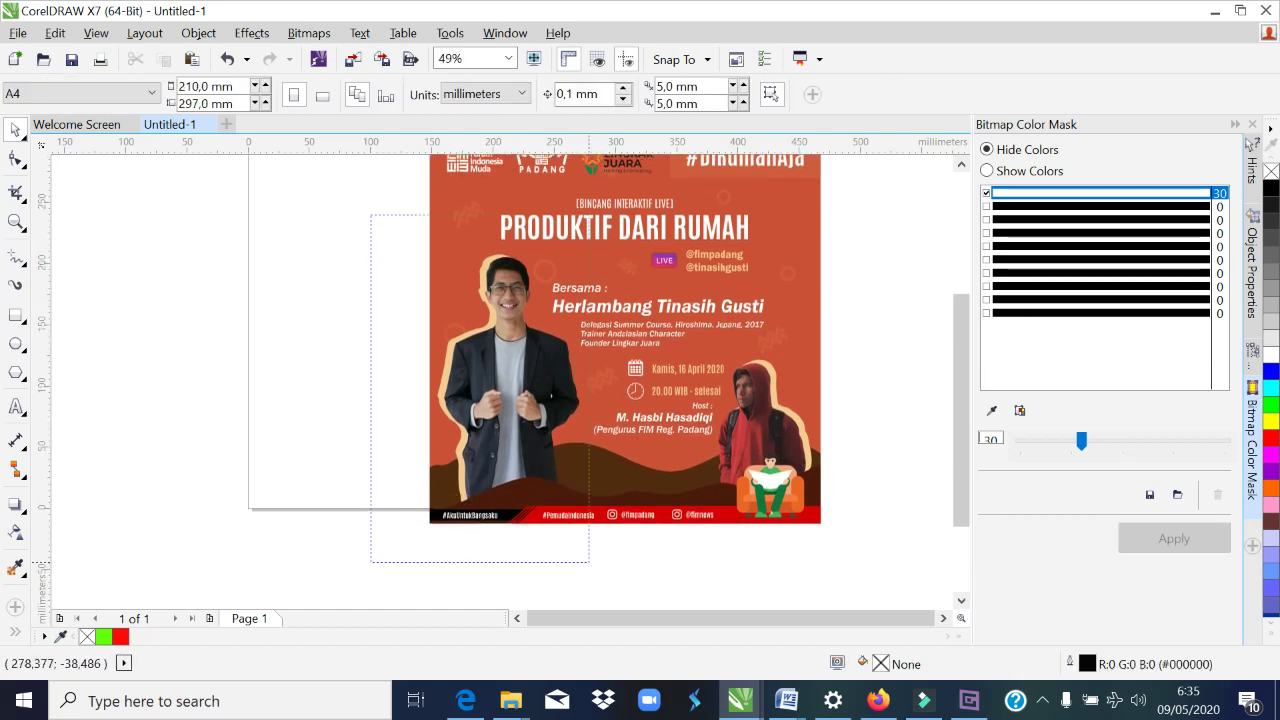
drag(569, 517, 587, 578)
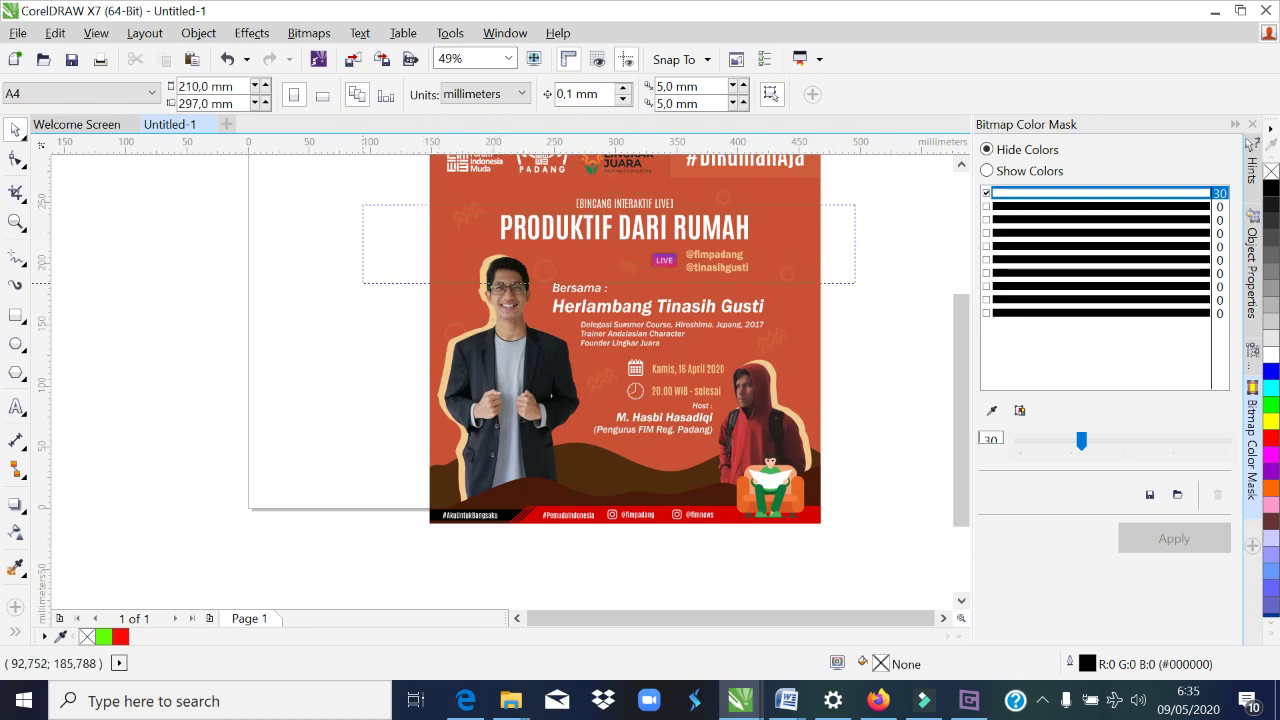
drag(354, 214, 369, 295)
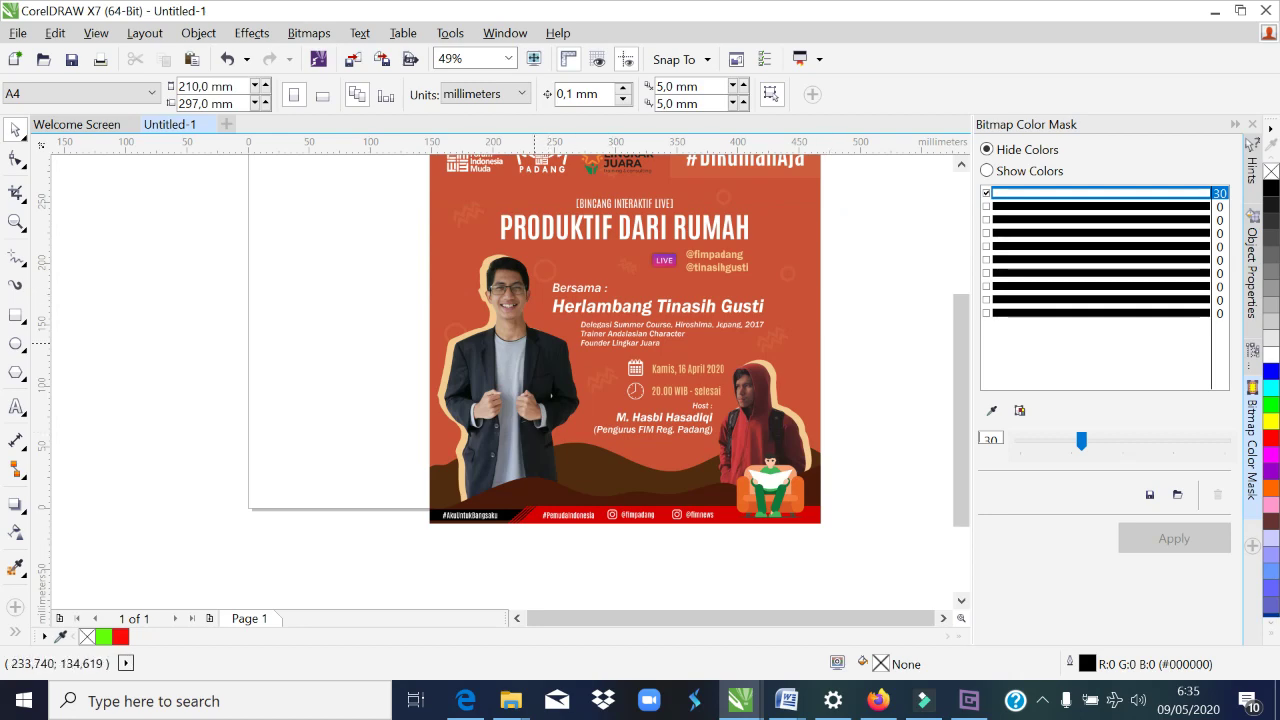
drag(533, 341, 671, 362)
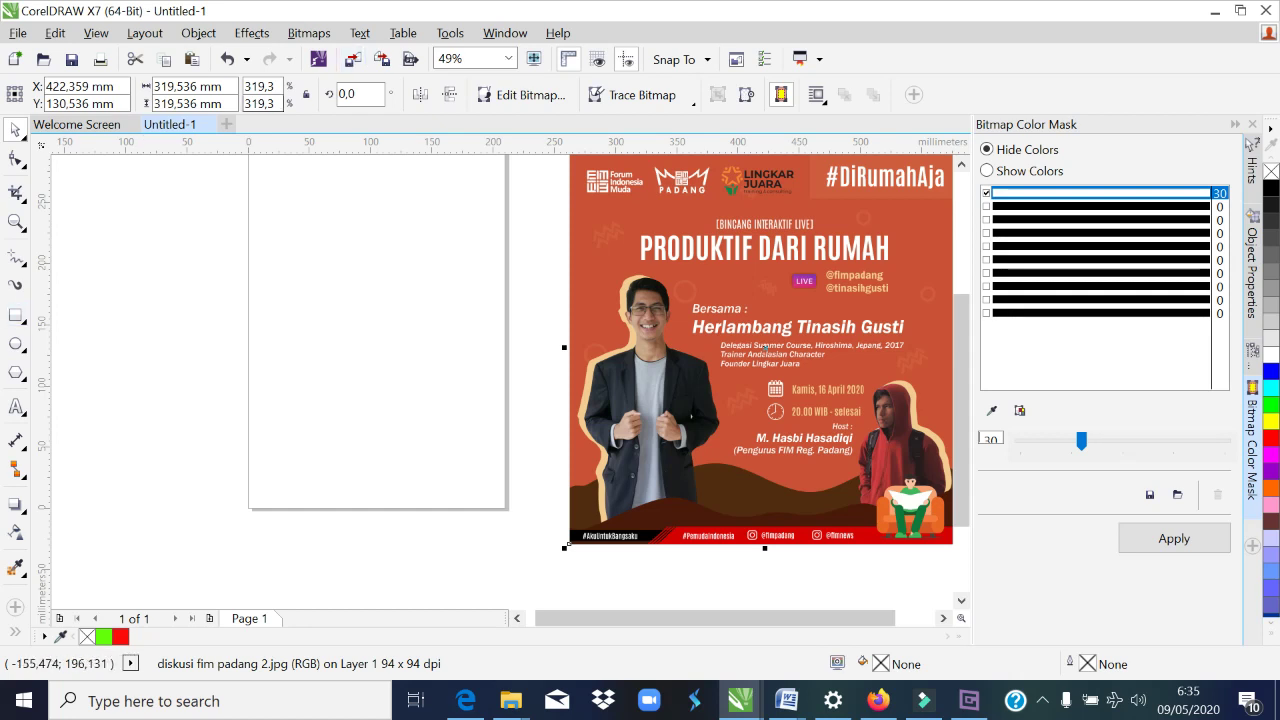
scroll(960, 440, up, 3)
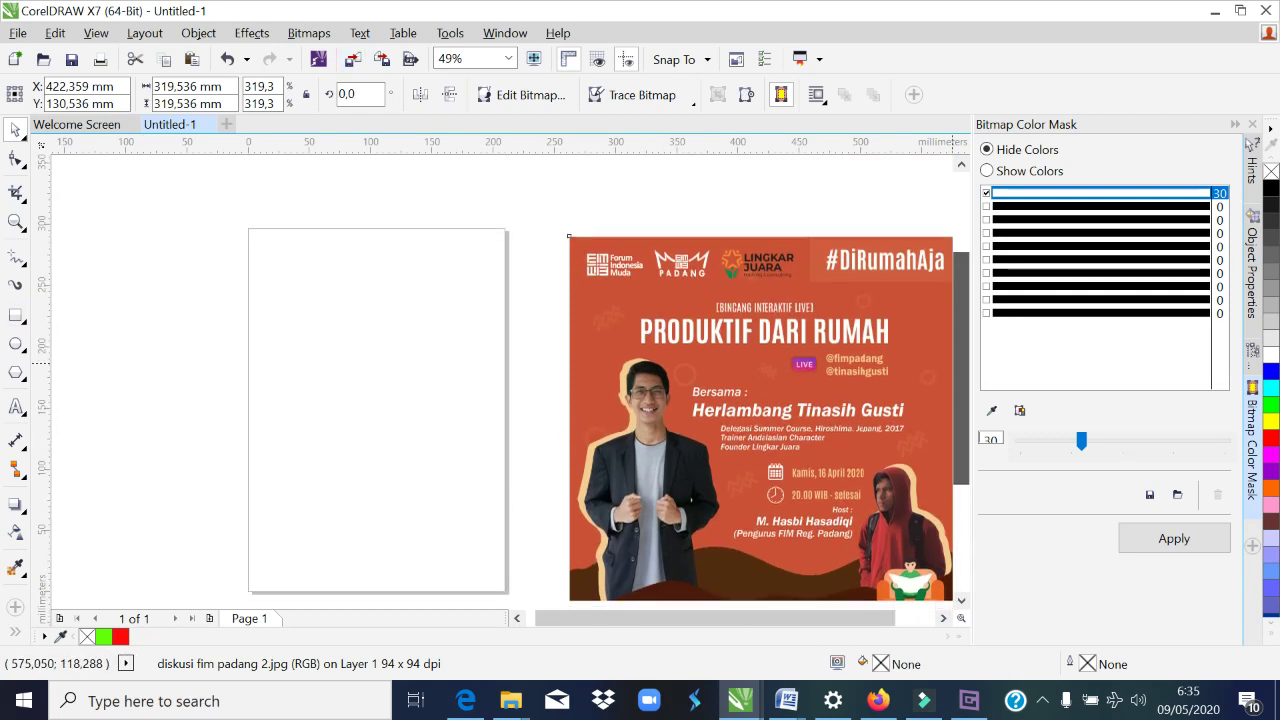
scroll(949, 445, down, 1)
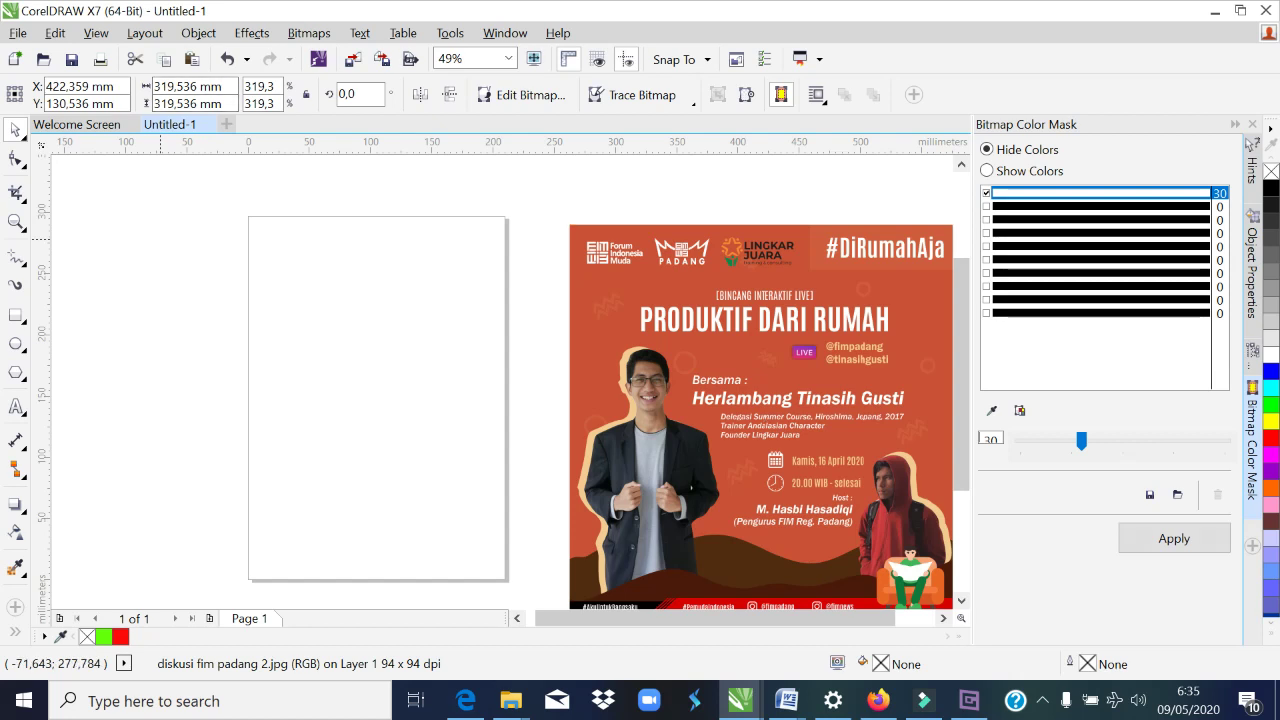
Step: Set the page width and height to 200 mm, leaving the poster beside the page
key(Escape)
text(1)
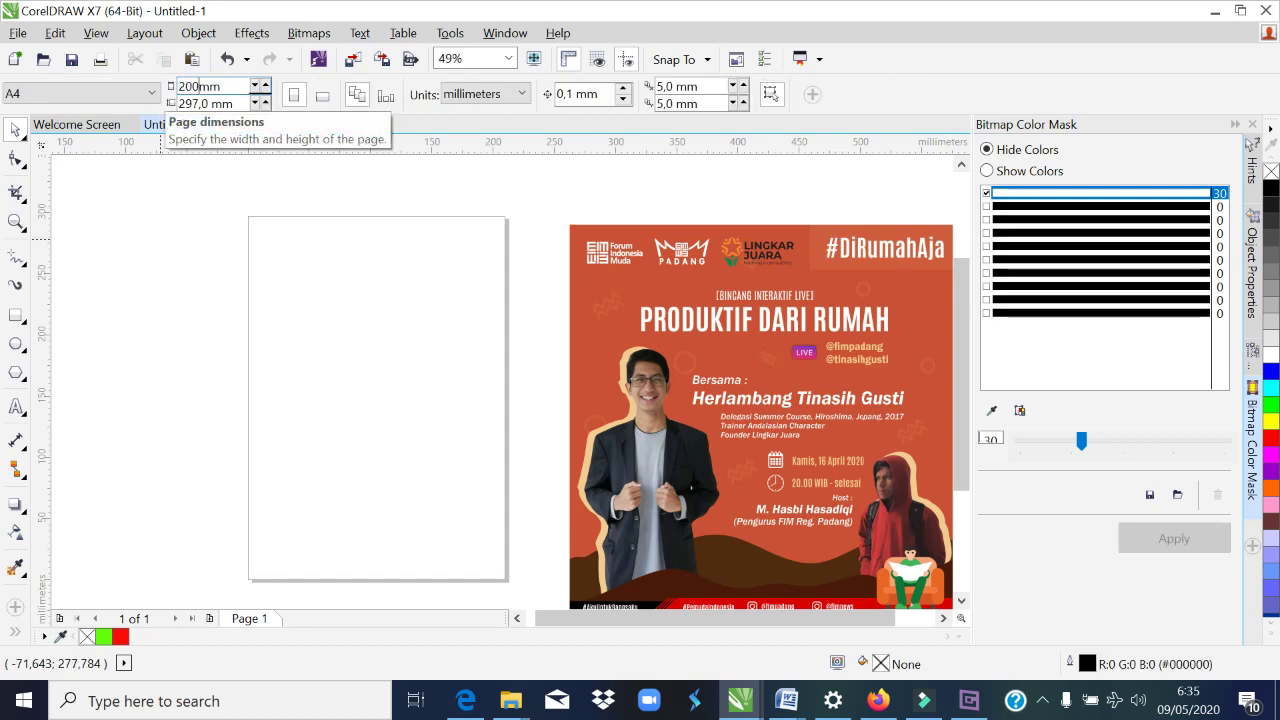
key(Tab)
text(2)
key(BackSpace)
key(BackSpace)
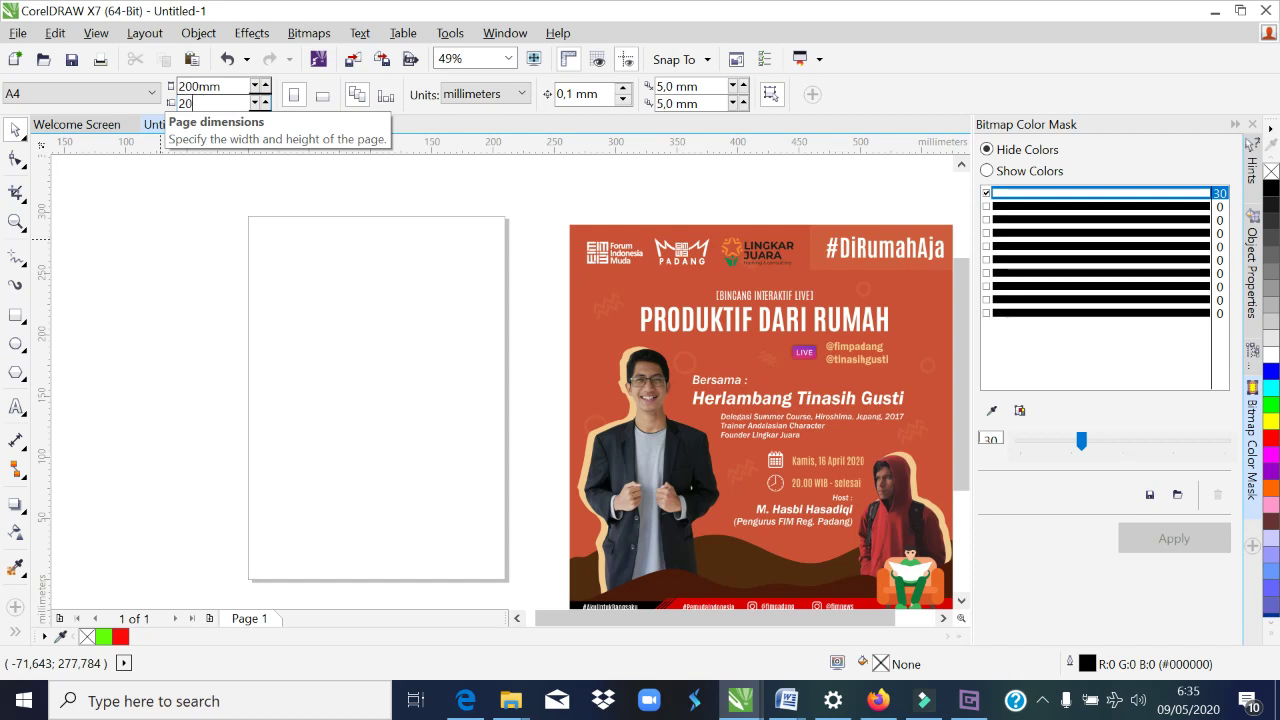
key(Return)
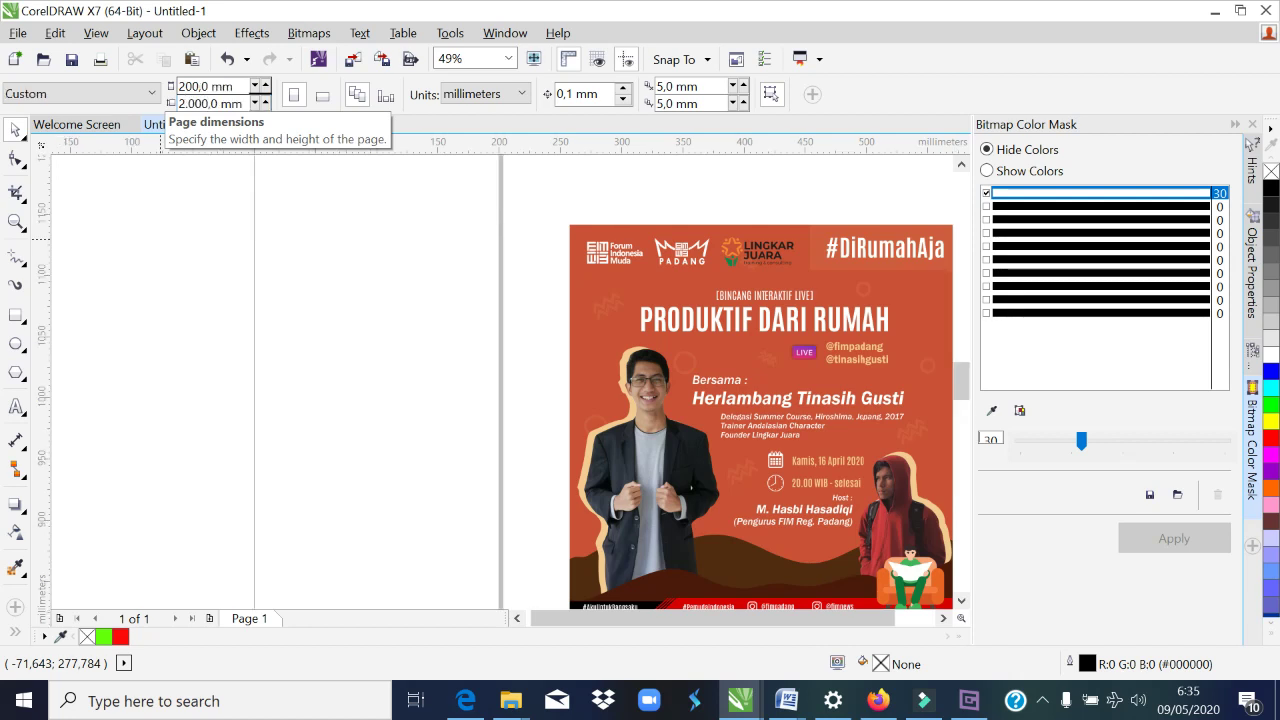
click(197, 103)
text(20)
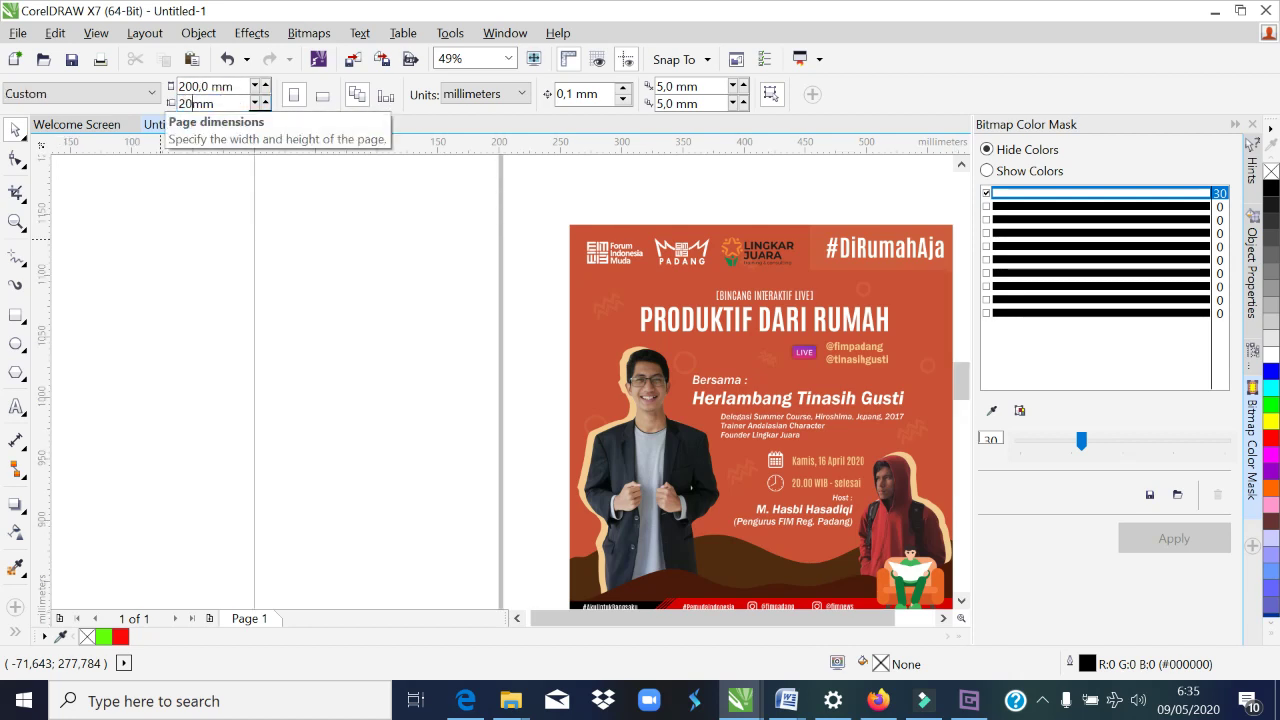
key(Return)
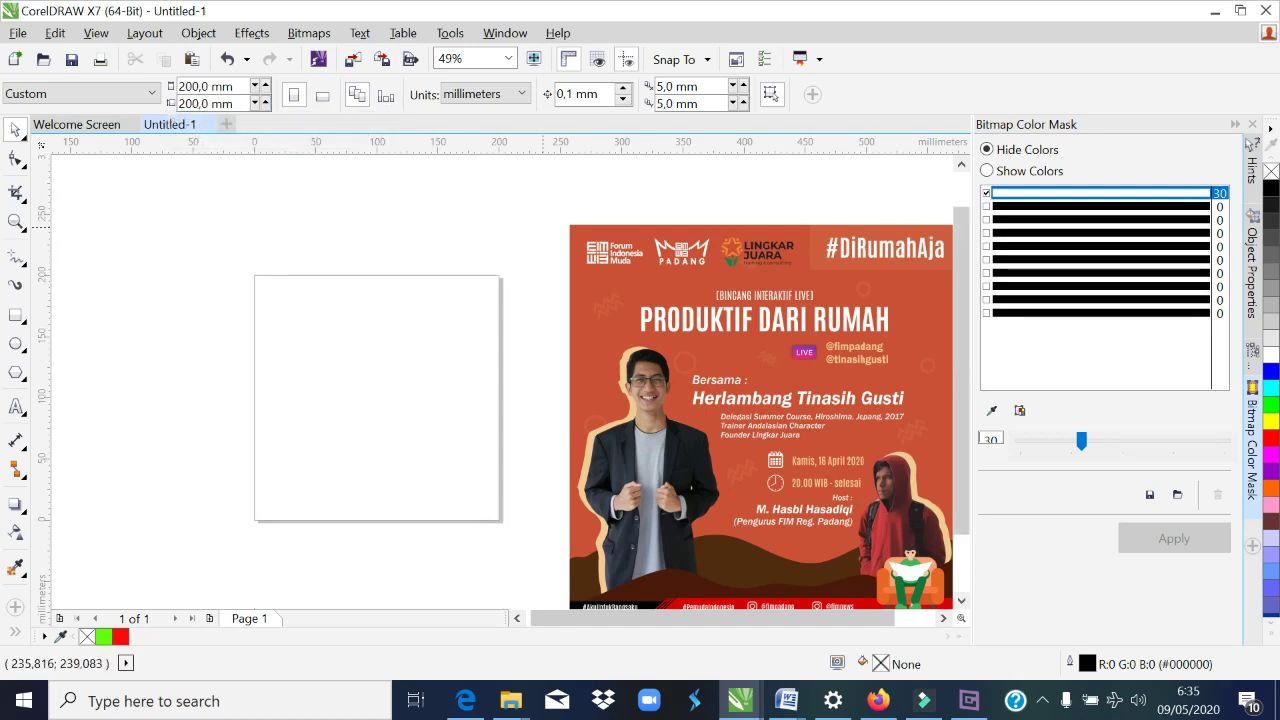
drag(686, 324, 666, 293)
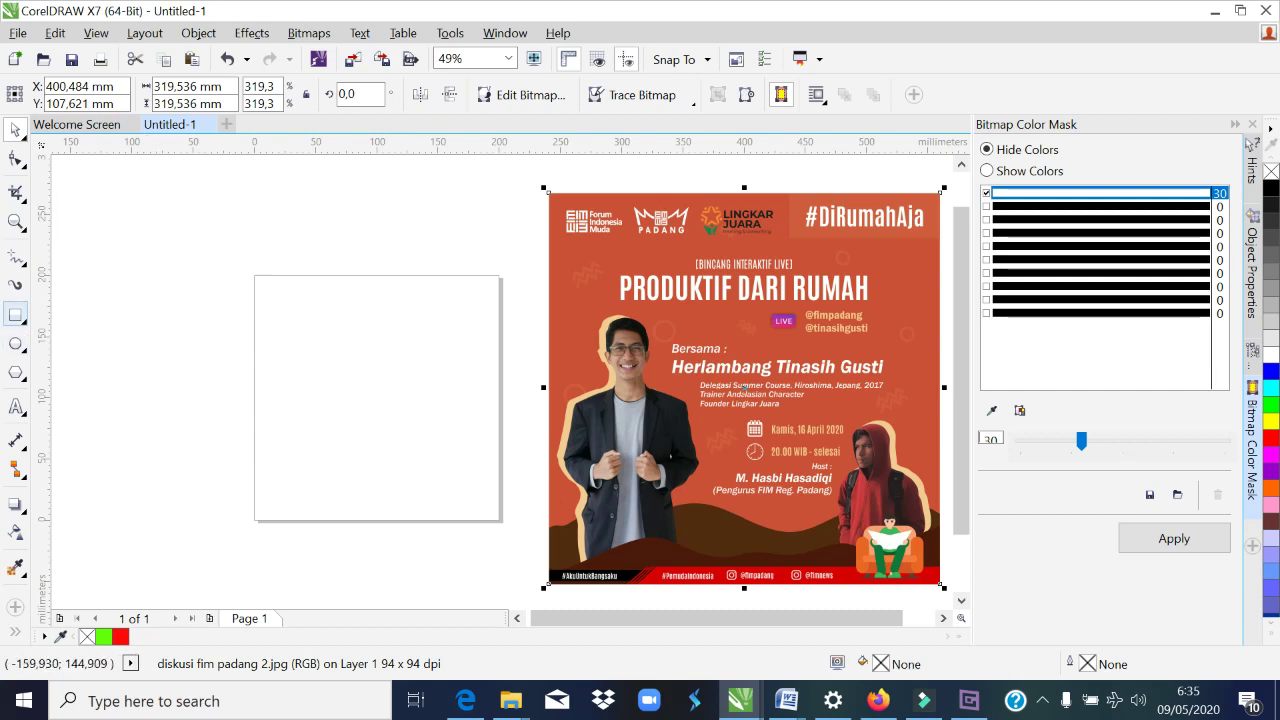
Step: Add a page-sized rectangle with uniform fill #CA5136 sampled from the poster and no outline
double_click(15, 315)
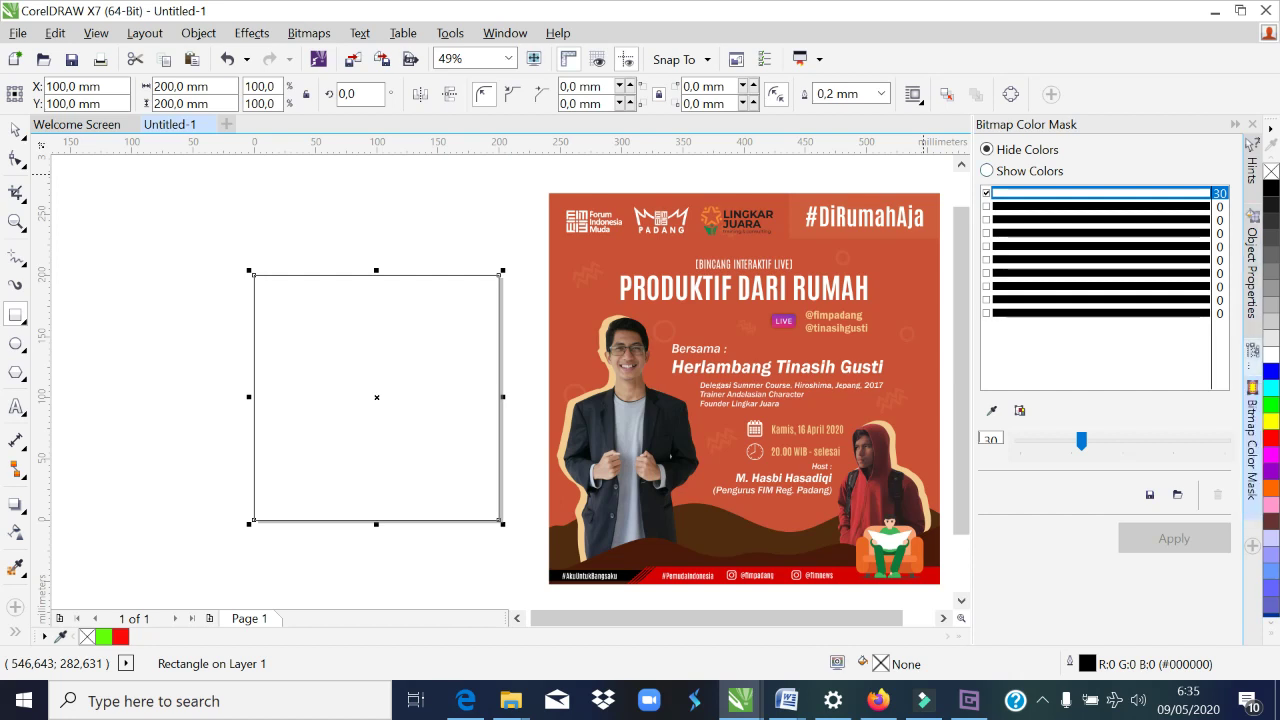
click(1251, 305)
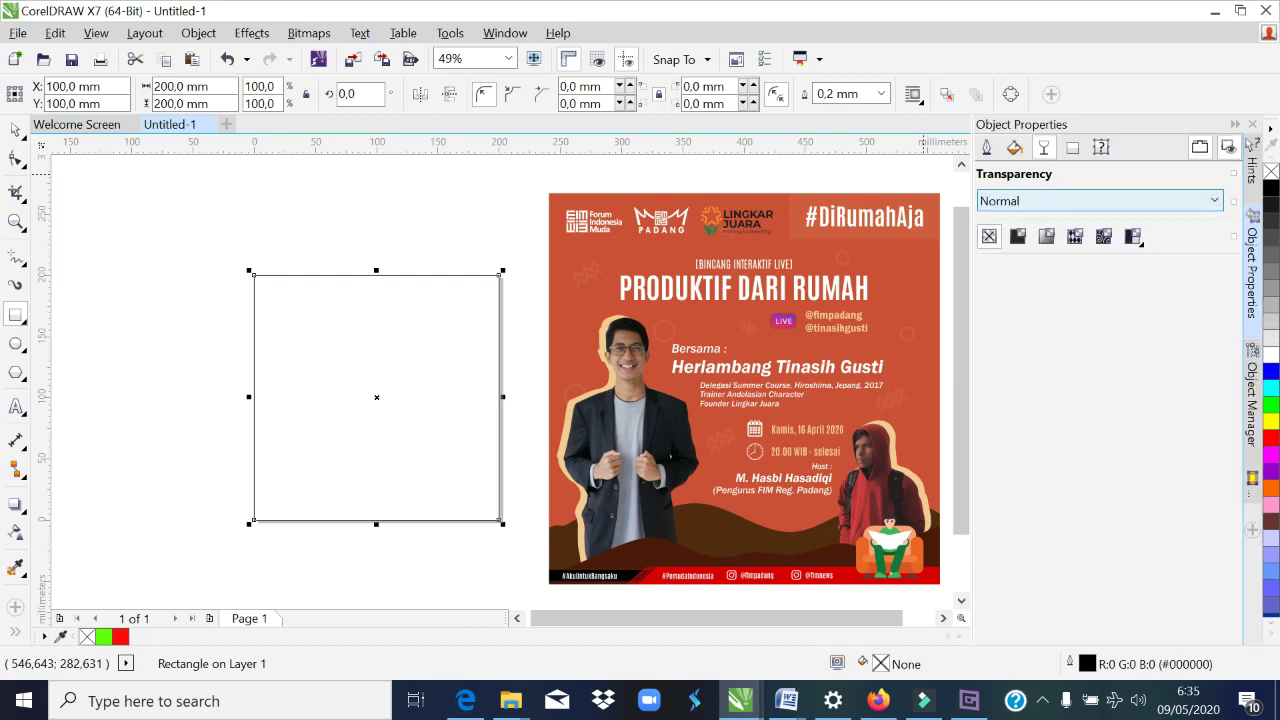
click(1014, 147)
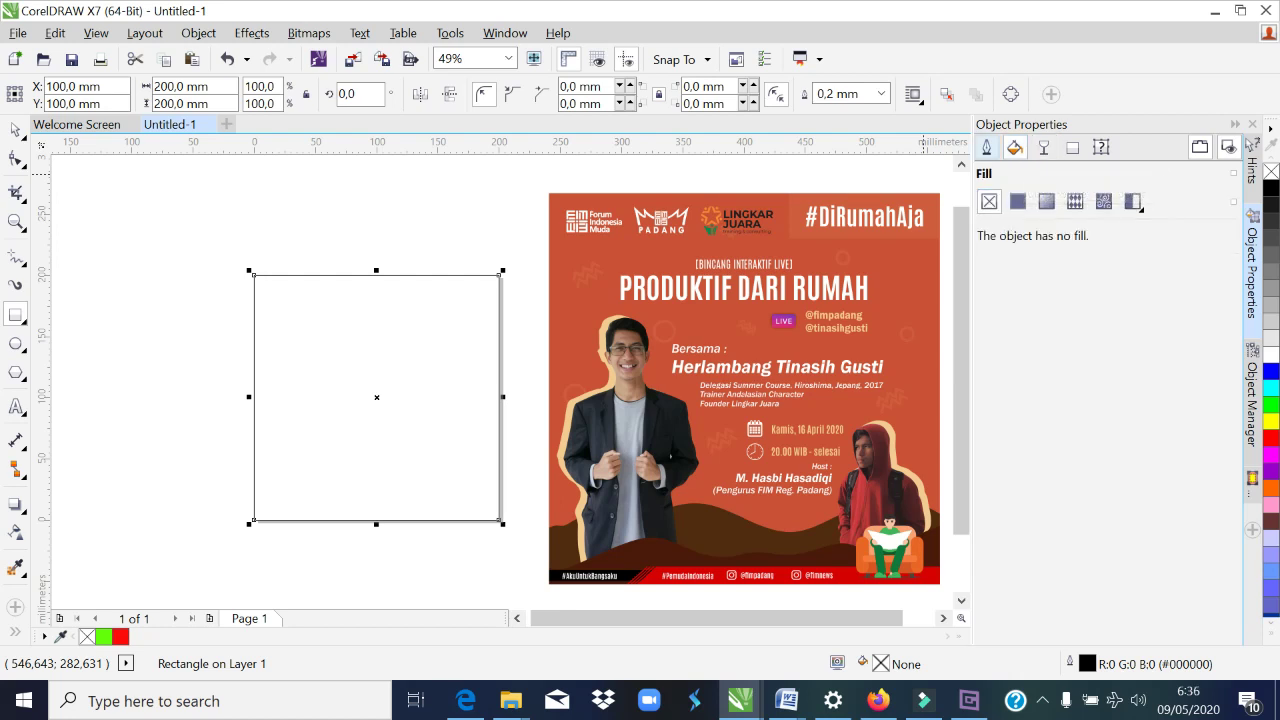
click(1017, 201)
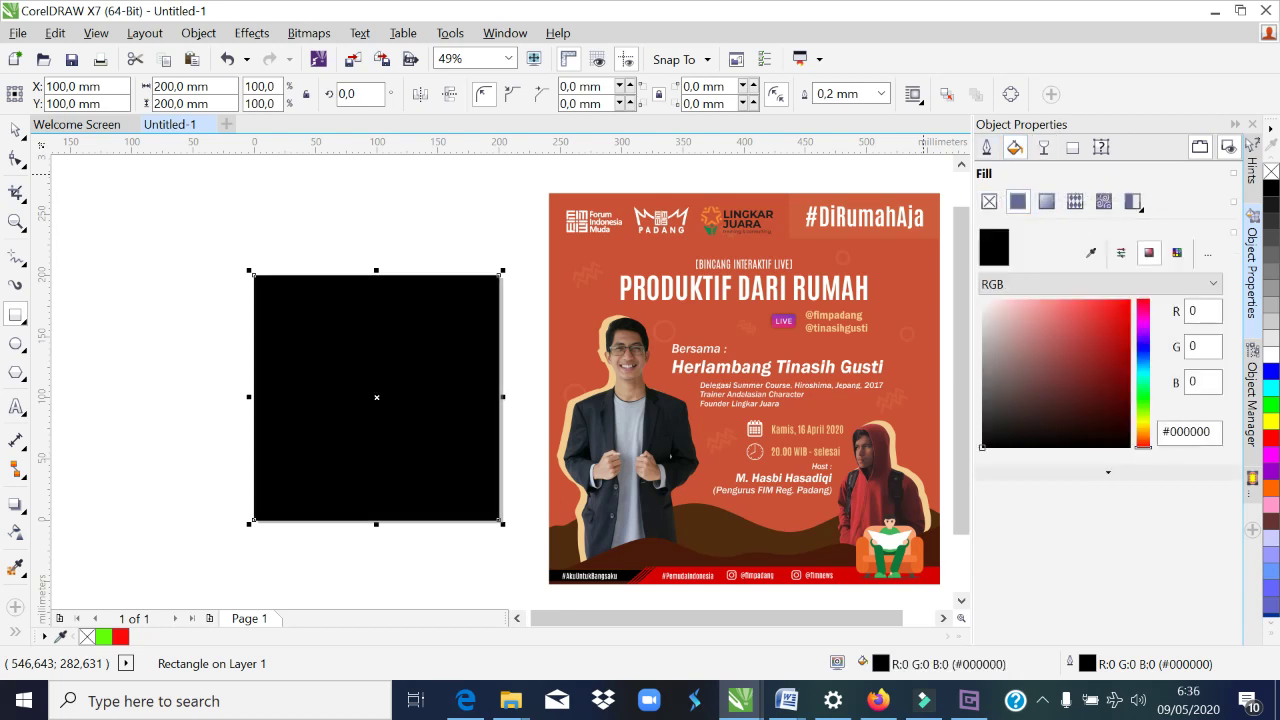
click(1091, 252)
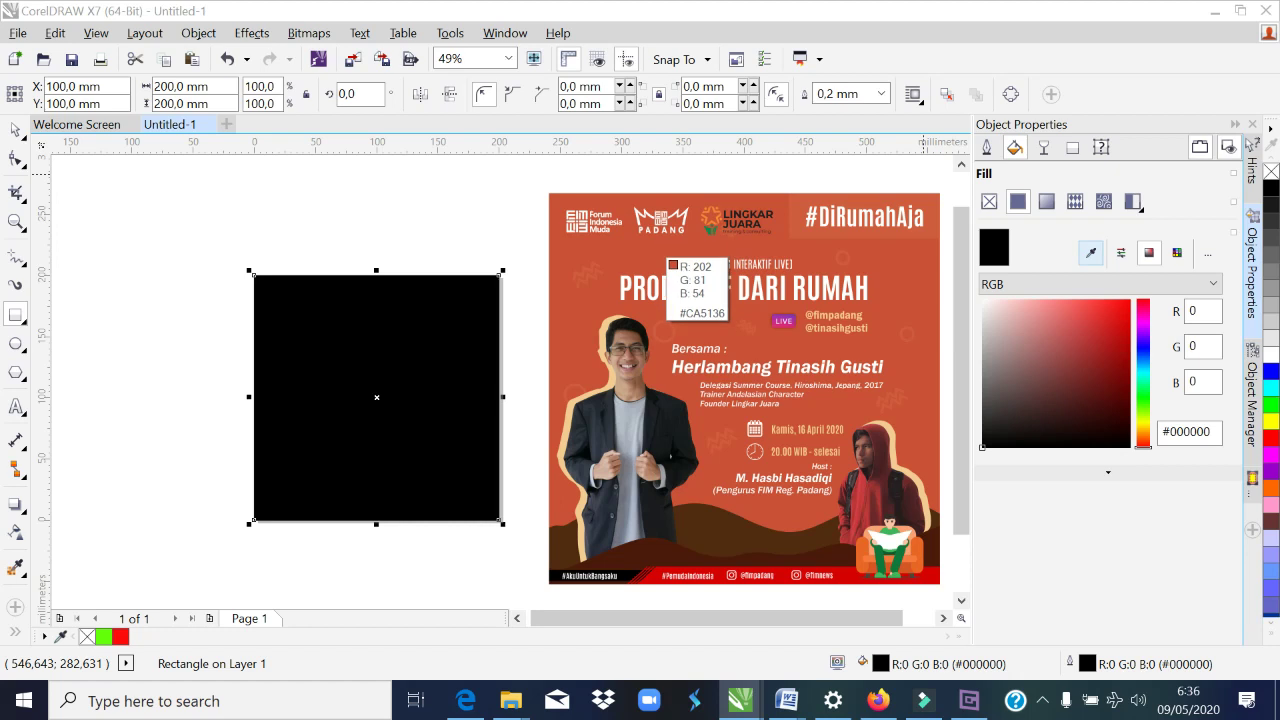
click(663, 253)
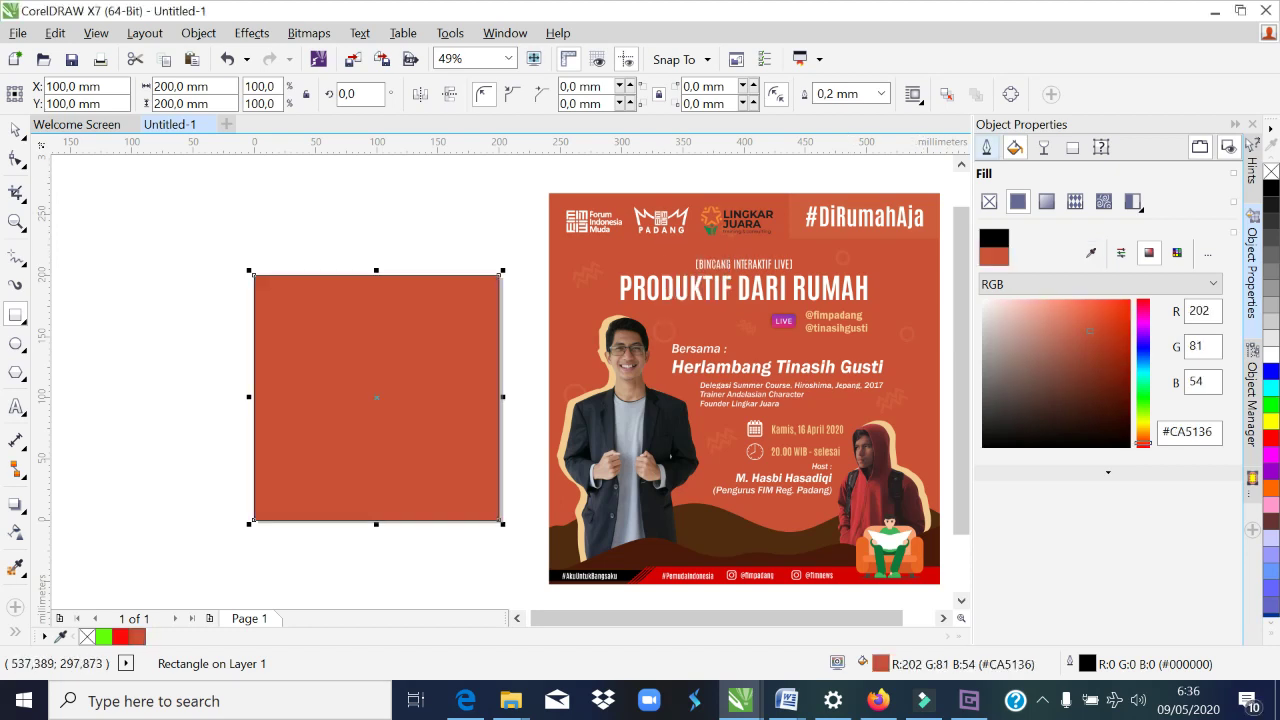
click(986, 147)
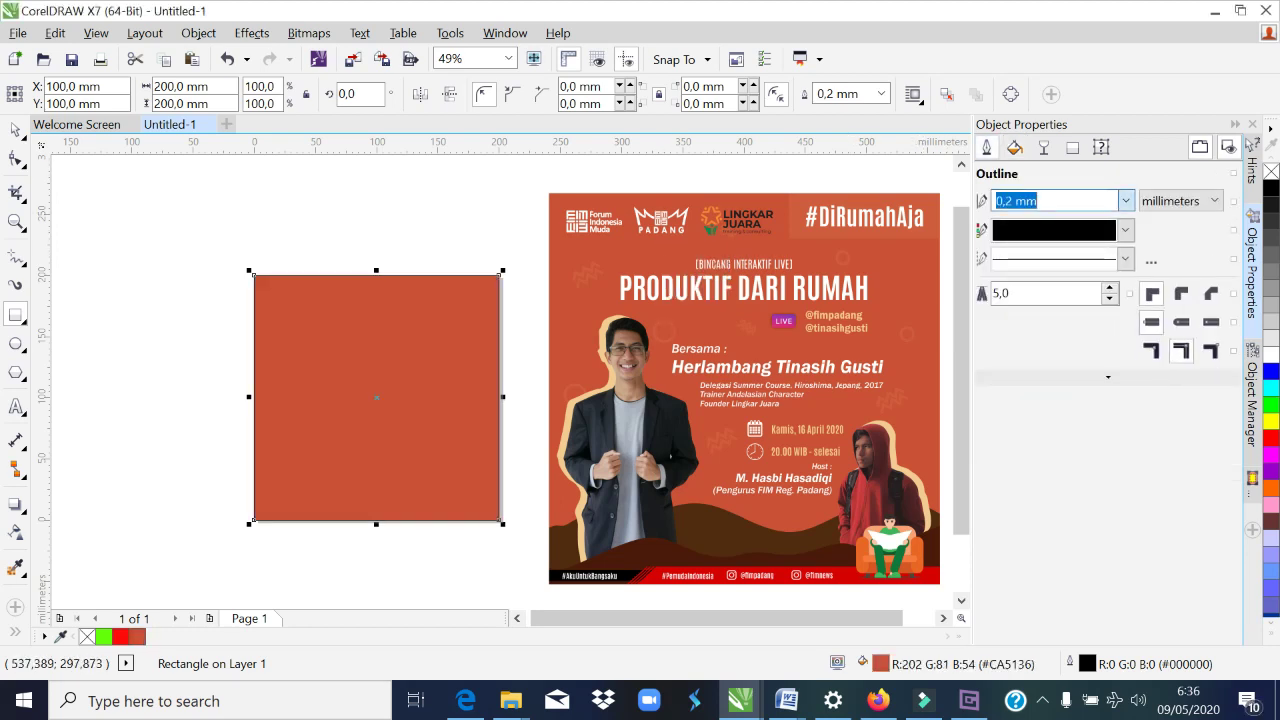
click(1125, 200)
click(1010, 215)
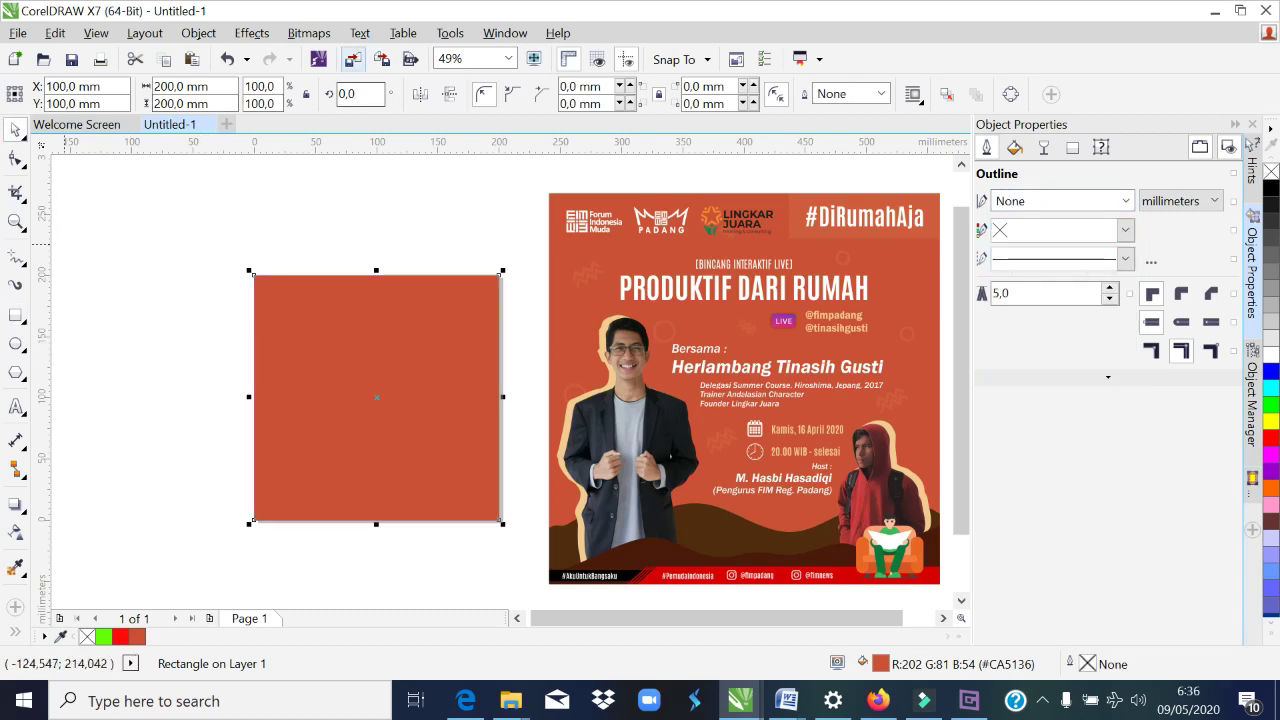
Step: Import the kisspng student association logo from Downloads and place it on the page
click(353, 58)
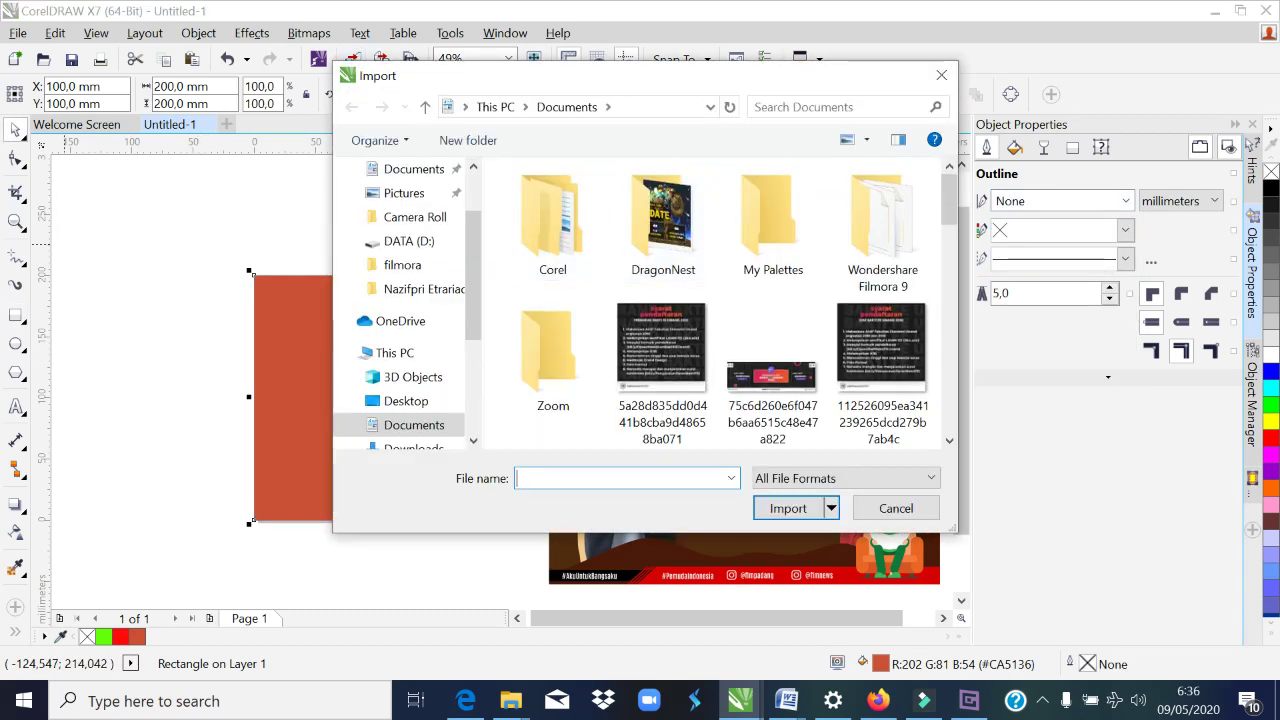
scroll(733, 303, down, 1)
scroll(745, 190, down, 3)
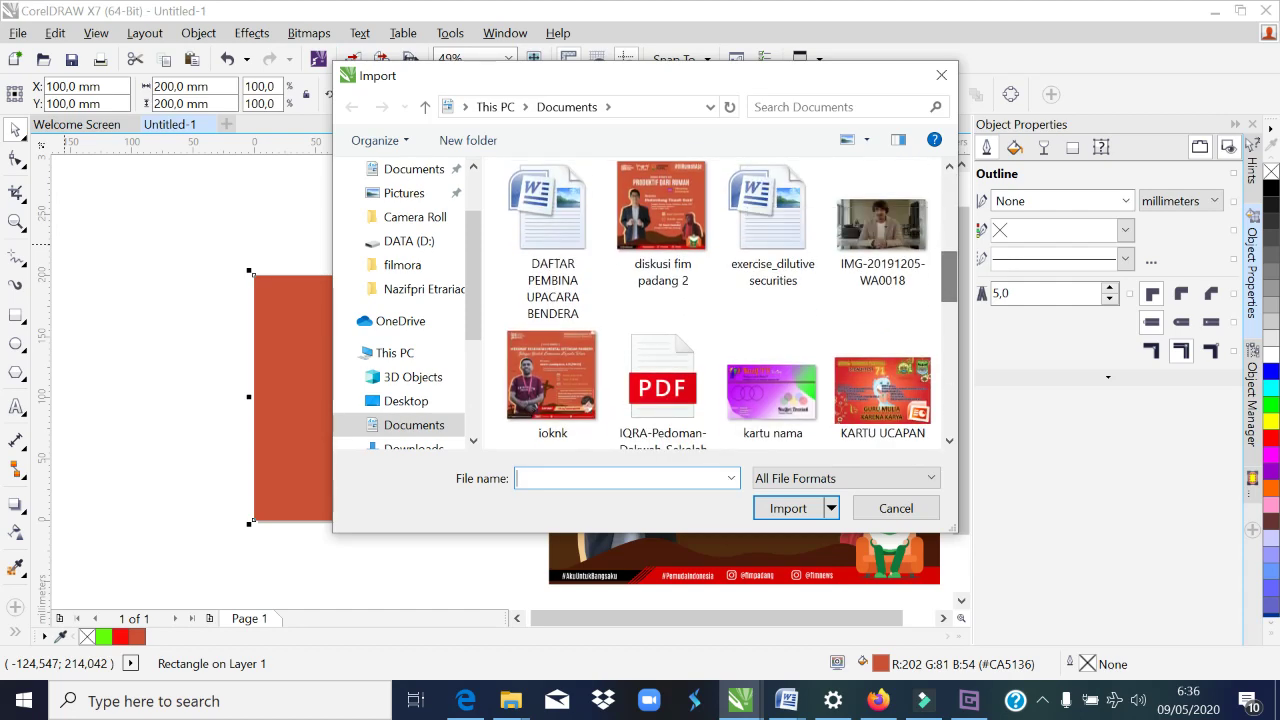
click(405, 400)
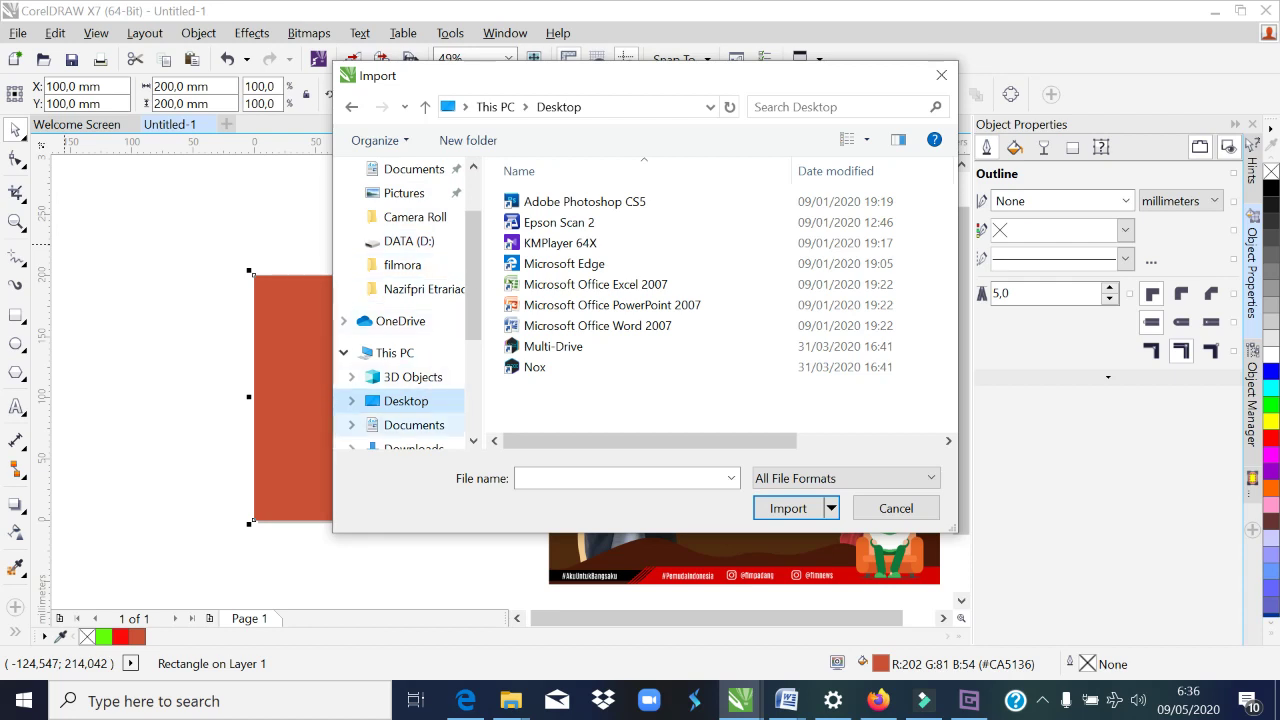
click(413, 446)
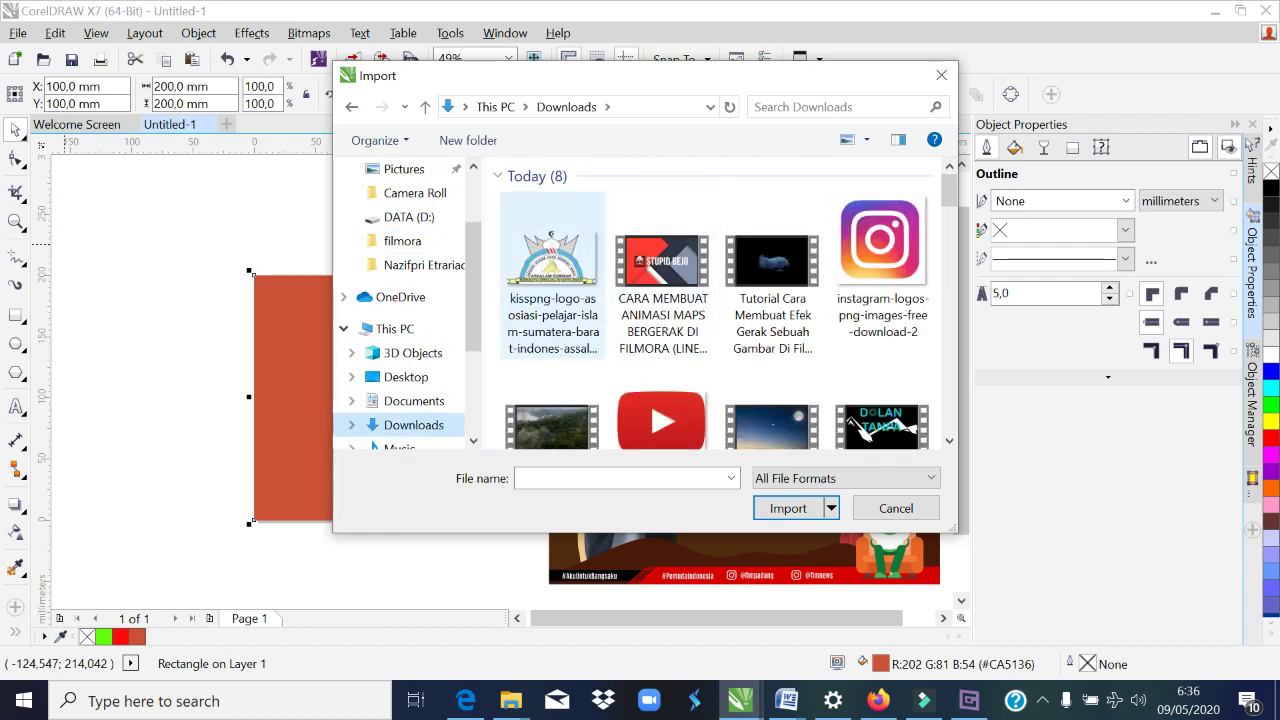
click(552, 275)
key(Escape)
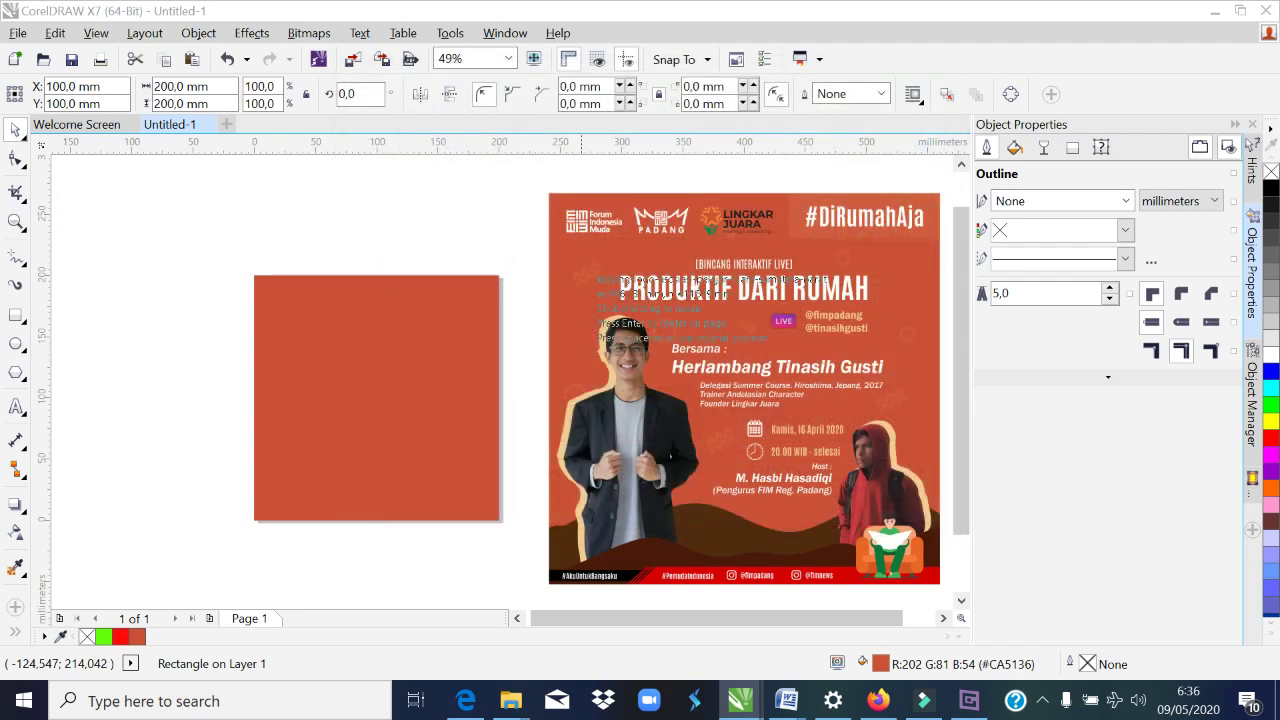
click(242, 202)
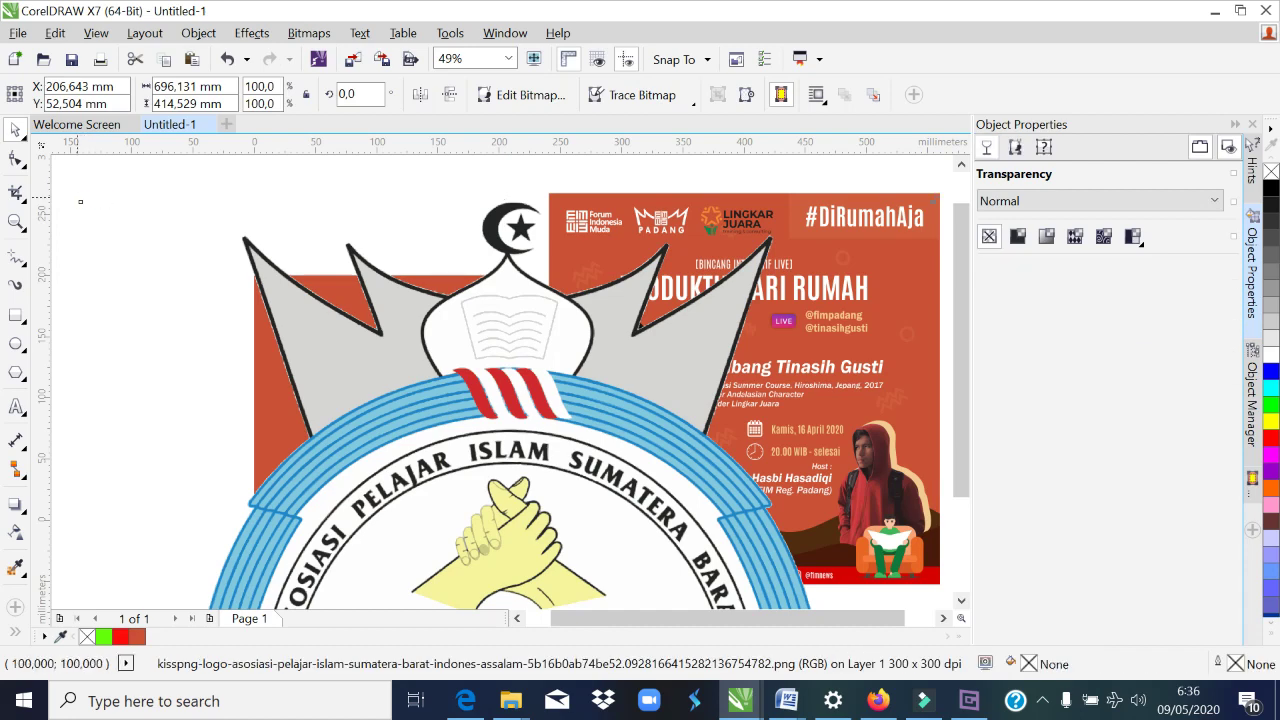
Step: Shrink the association logo small and fit it into the square's top-left corner
mouse_move(75, 201)
mouse_down()
mouse_move(477, 435)
mouse_move(288, 300)
mouse_up()
click(153, 314)
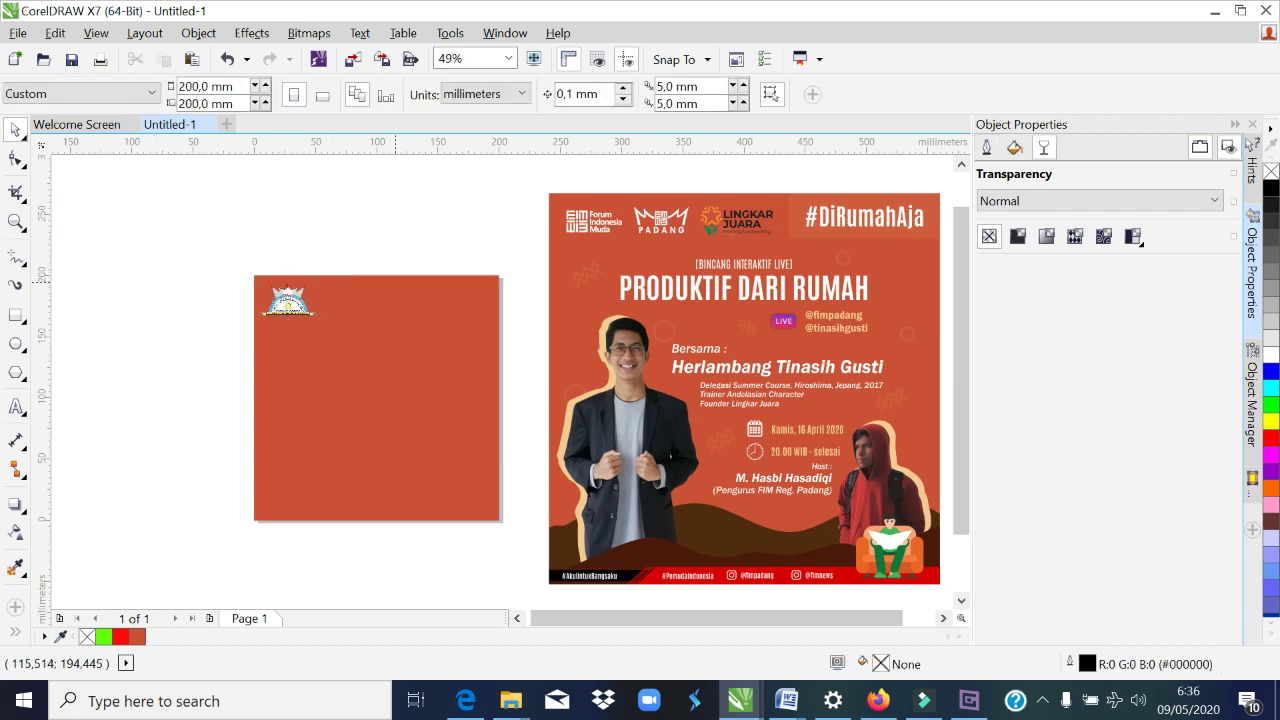
click(280, 306)
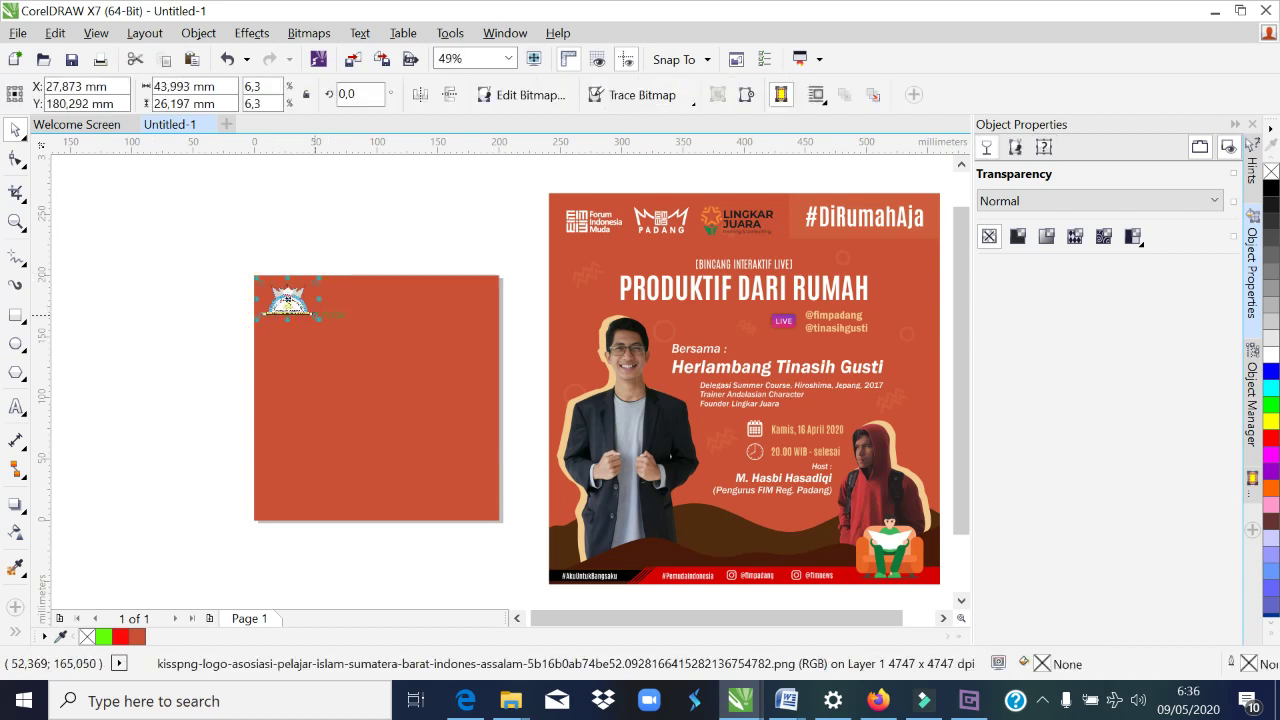
drag(319, 315, 311, 307)
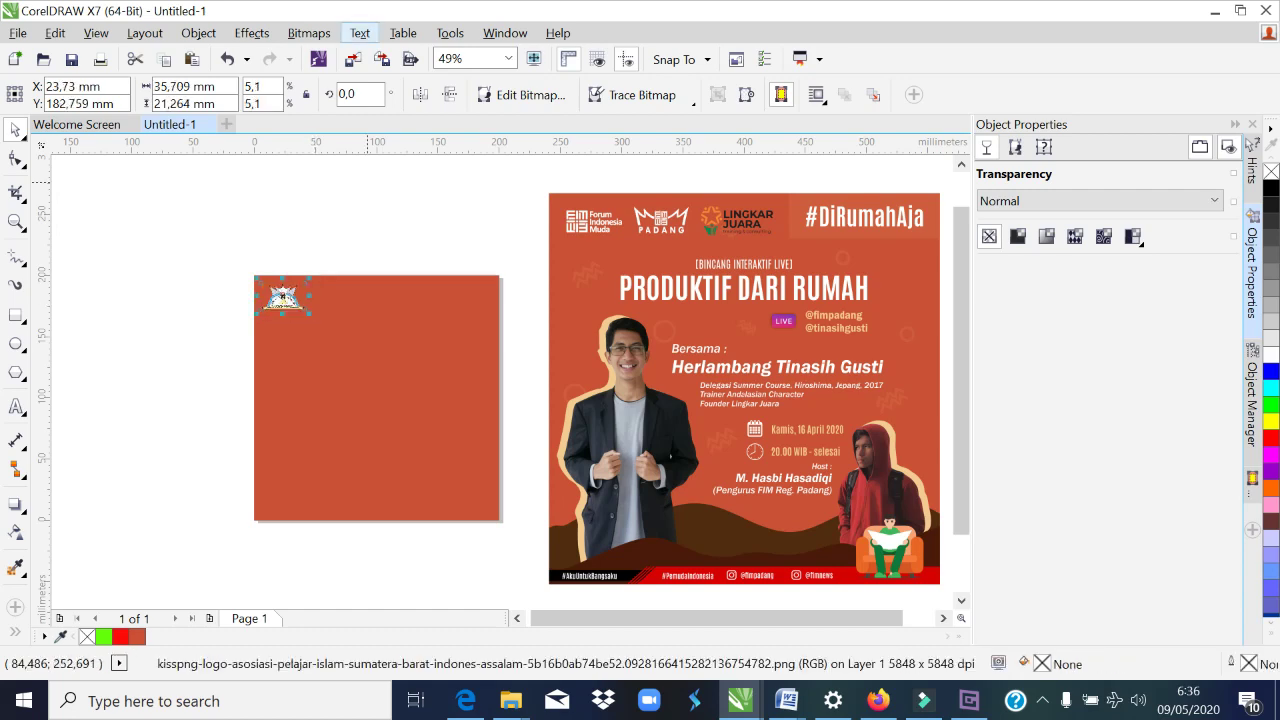
key(ctrl+i)
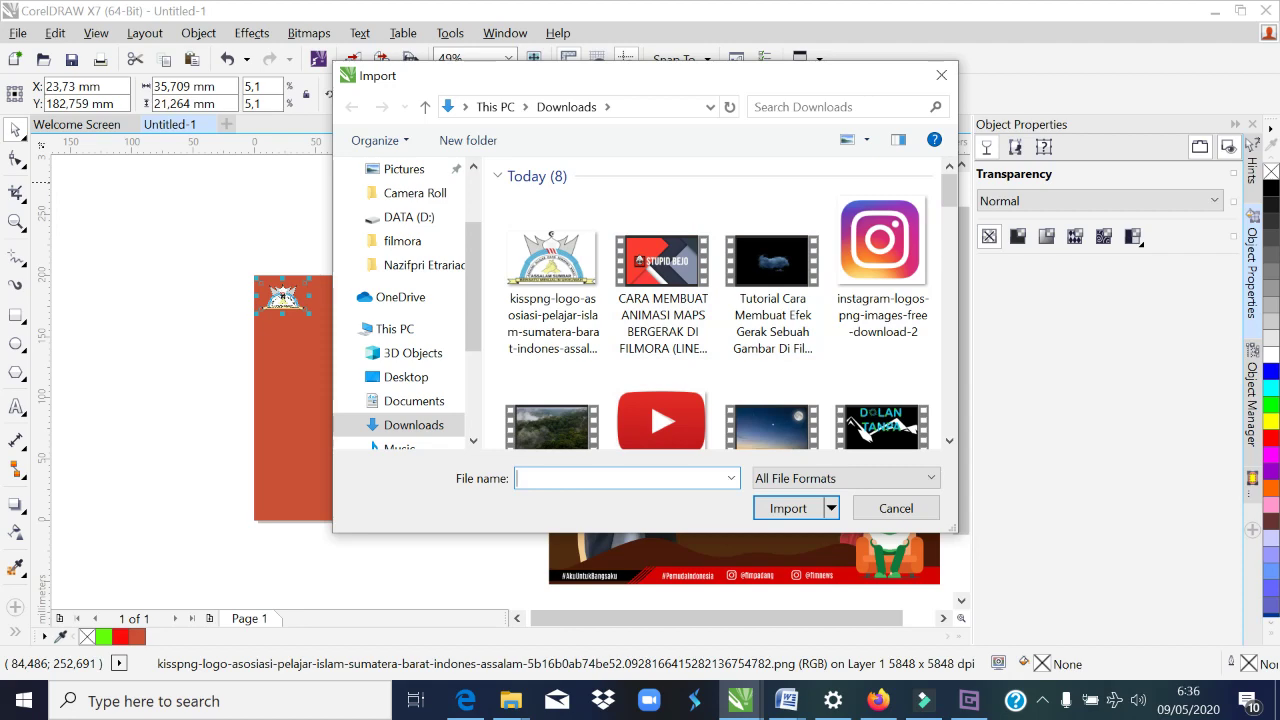
Step: Import unnamed.png and hide its white background with Bitmap Color Mask
drag(948, 190, 948, 334)
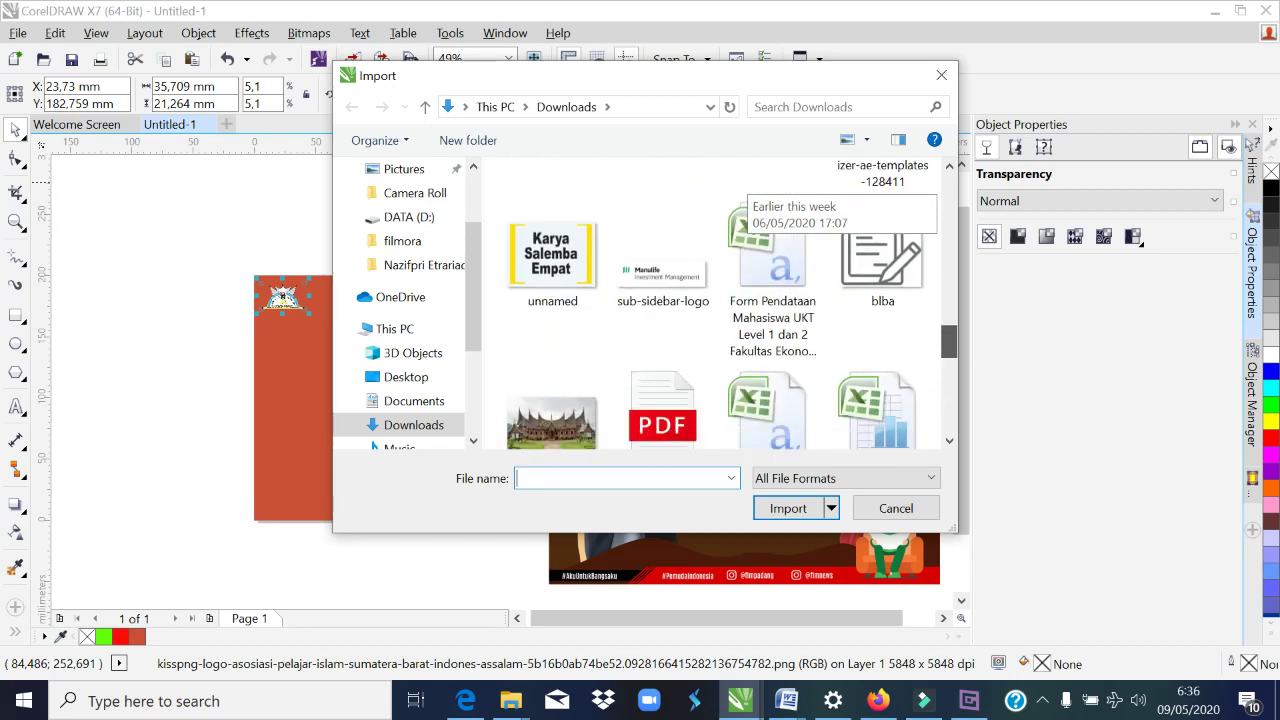
drag(948, 334, 948, 338)
double_click(552, 300)
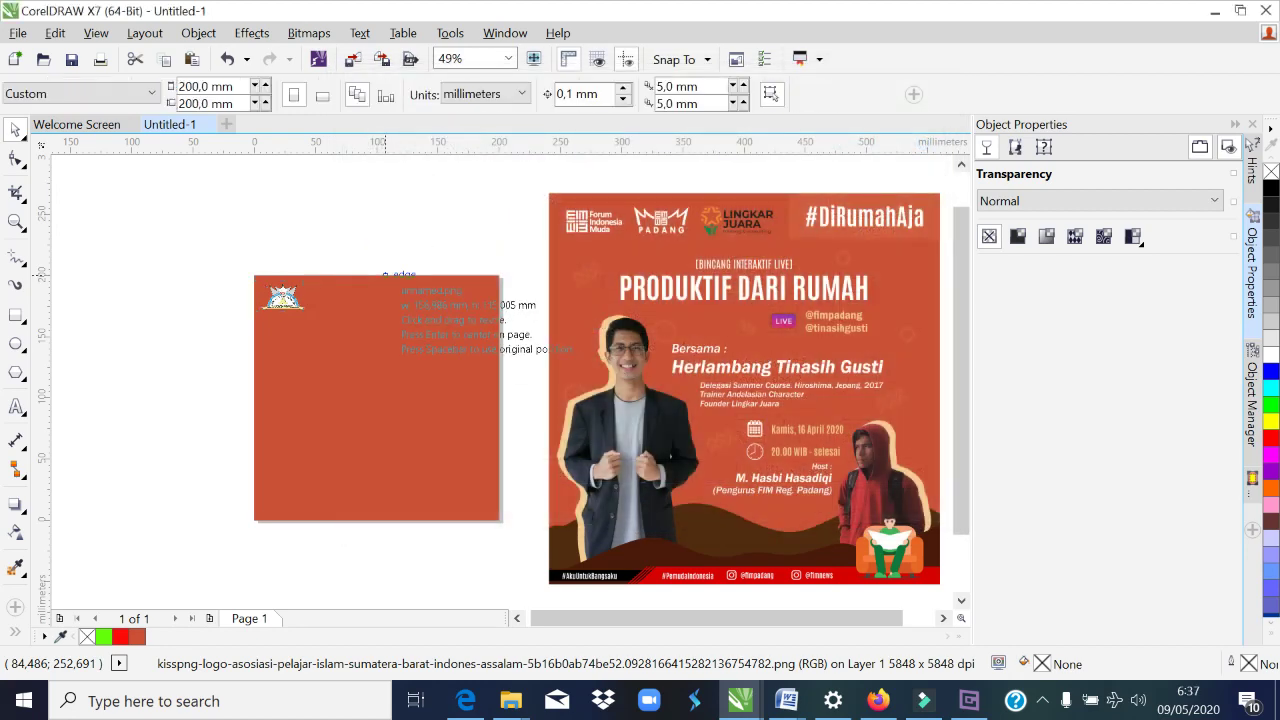
click(337, 209)
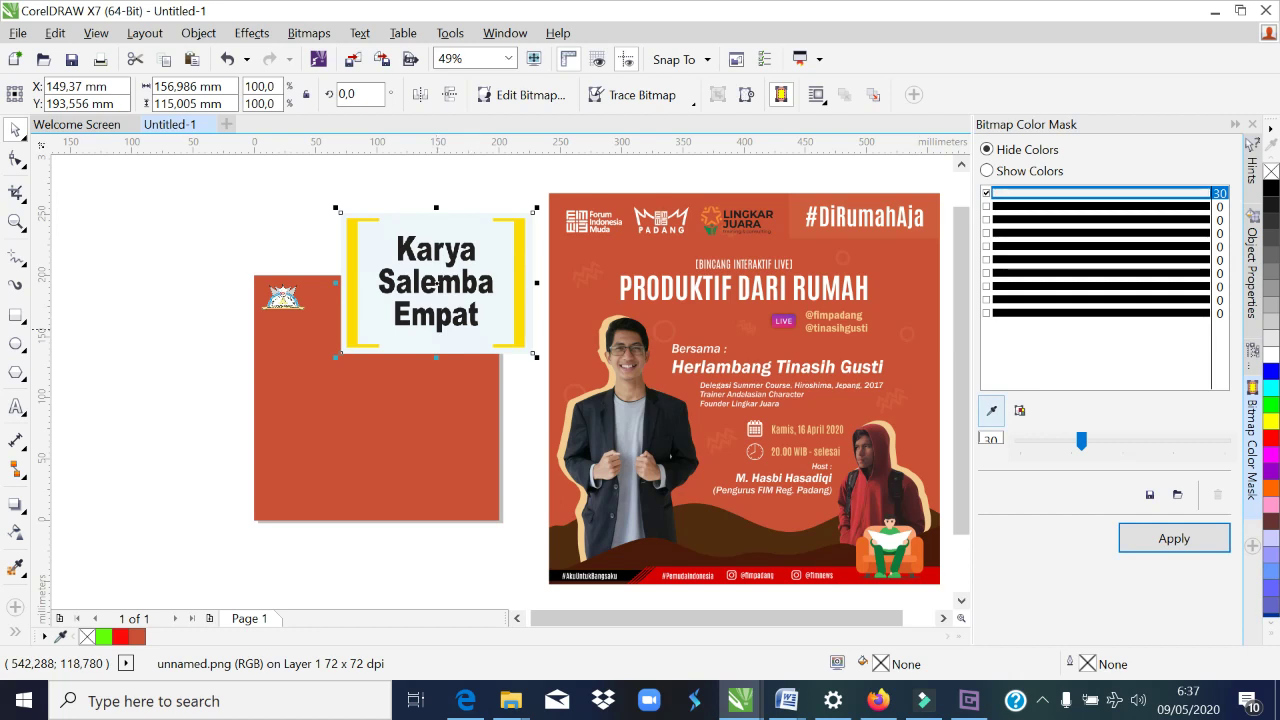
click(918, 373)
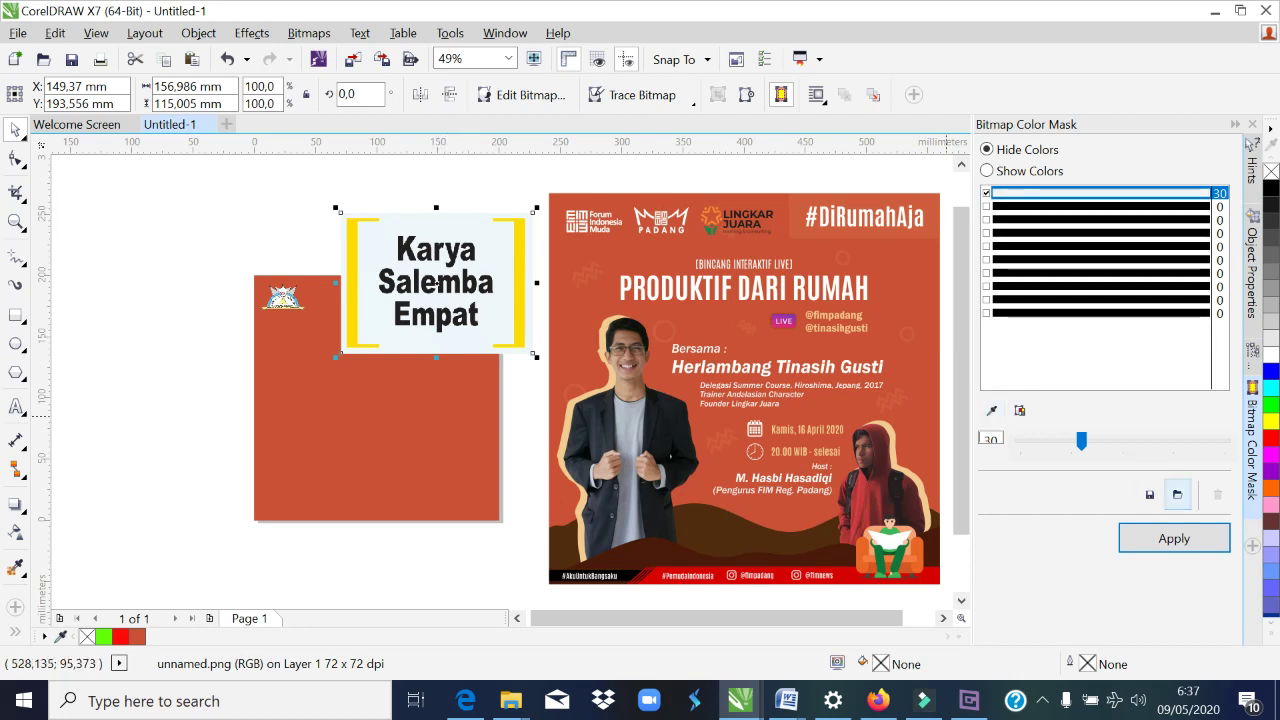
click(1174, 538)
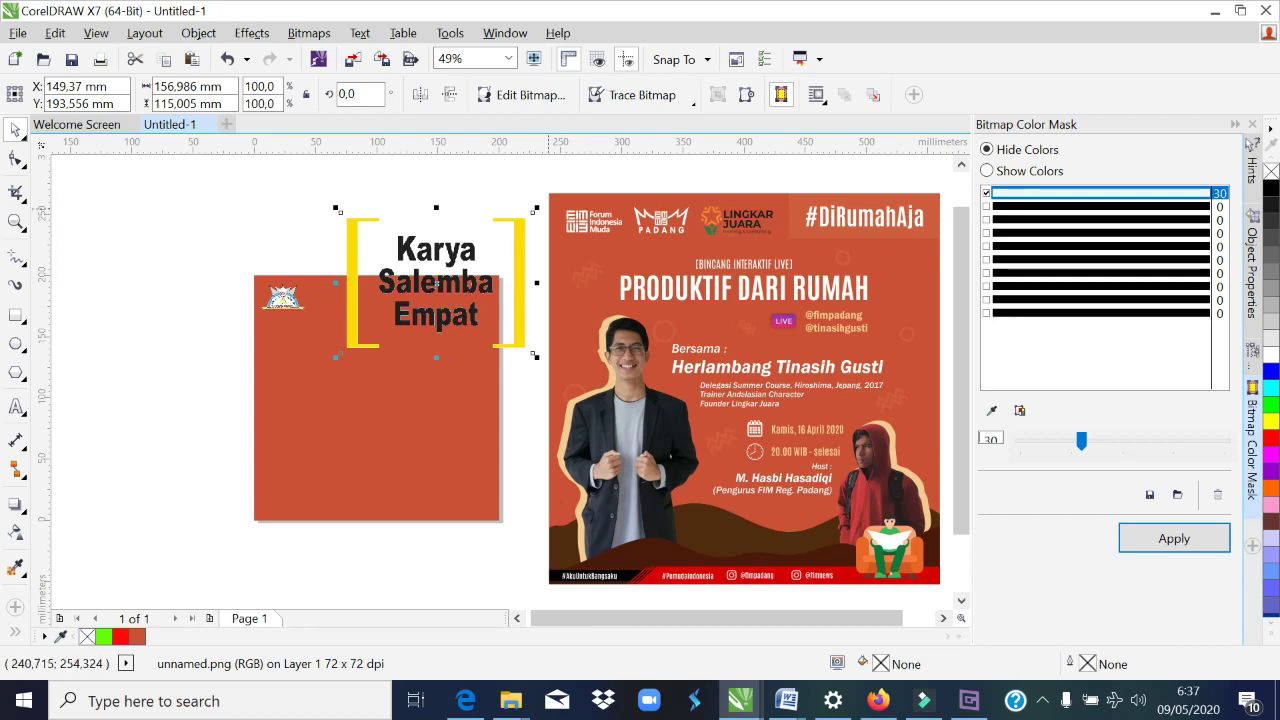
Step: Scale the Karya Salemba Empat logo to about 21% and place it beside the first logo
drag(535, 209, 387, 281)
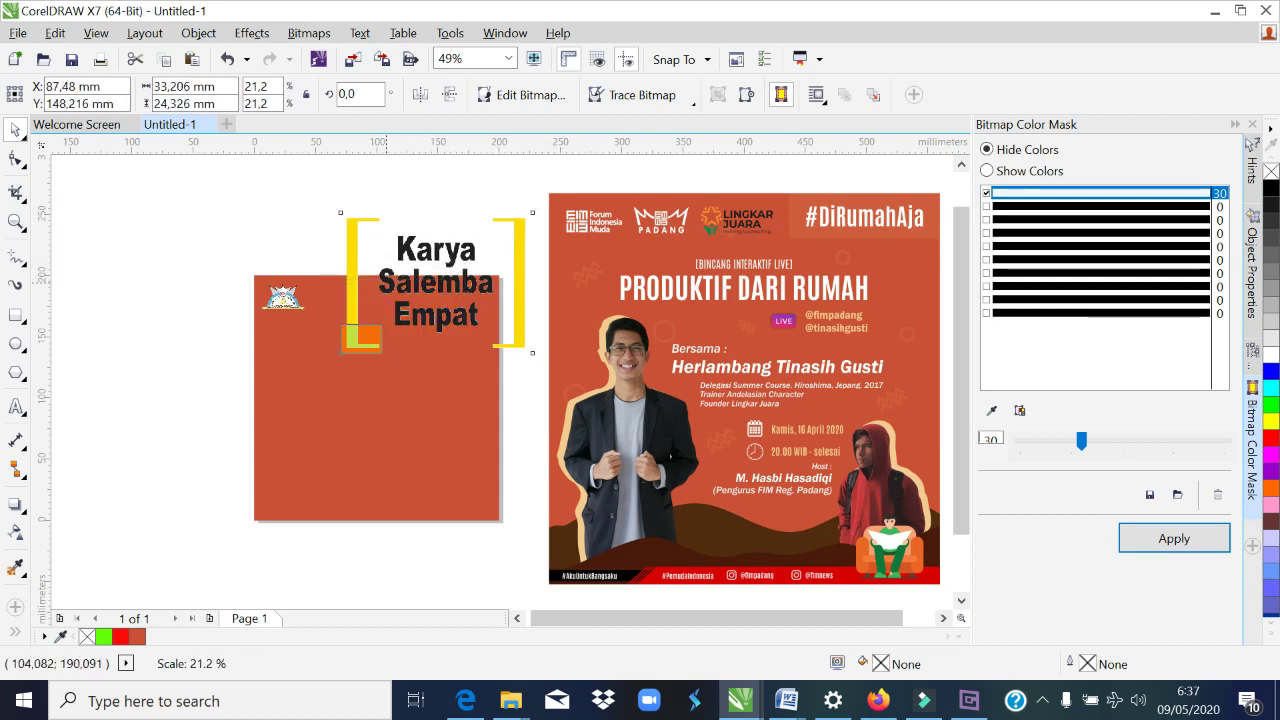
drag(361, 335, 331, 296)
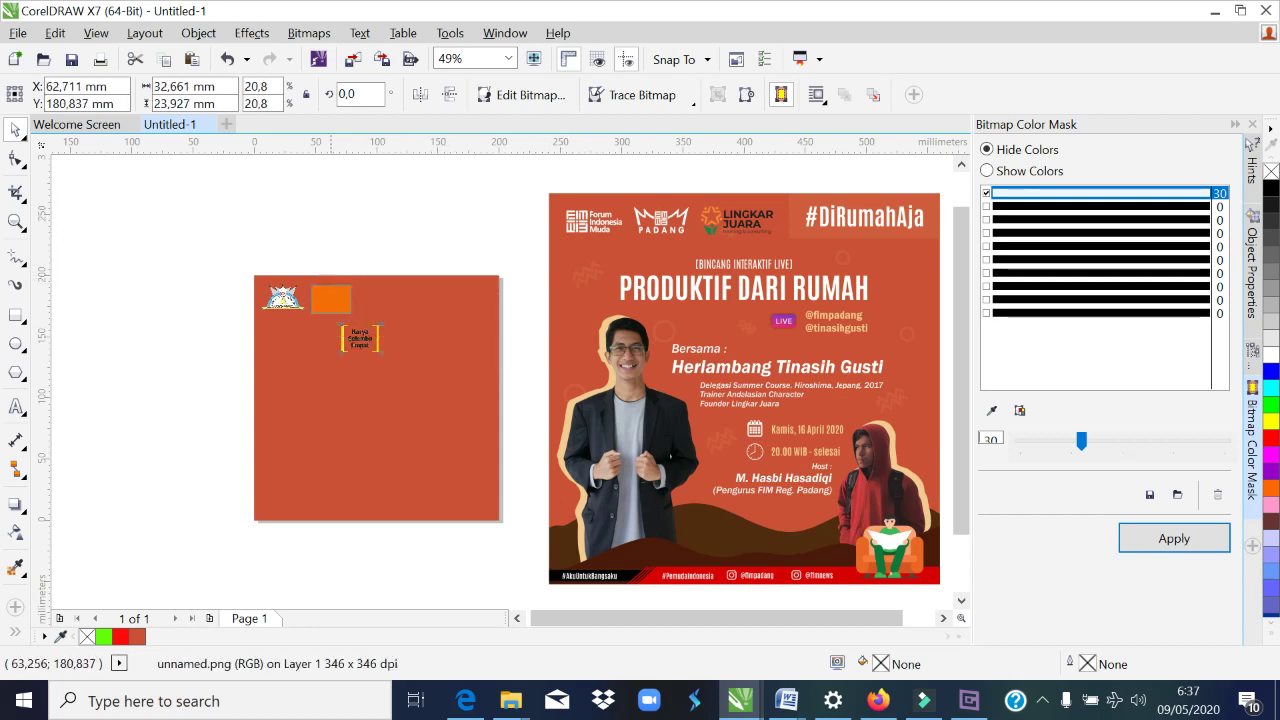
click(385, 249)
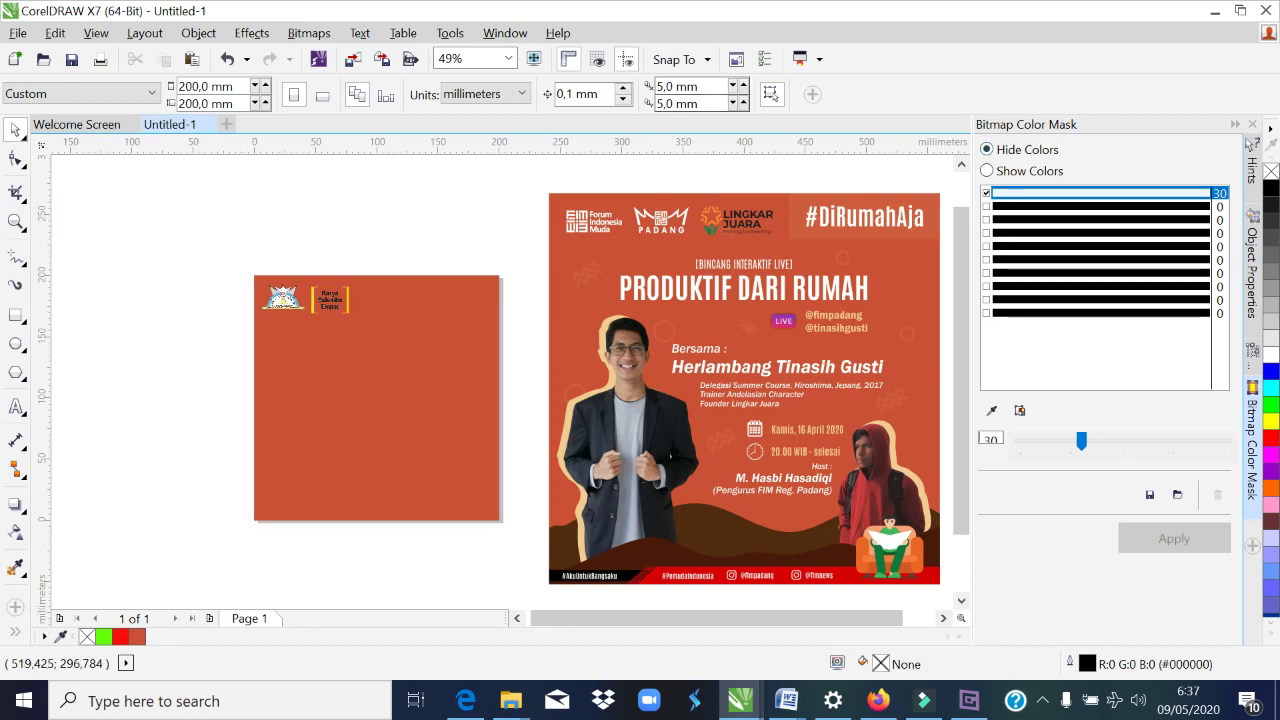
Step: Scale the reference poster down to about 175 mm square and return the zoom to 100%
click(698, 271)
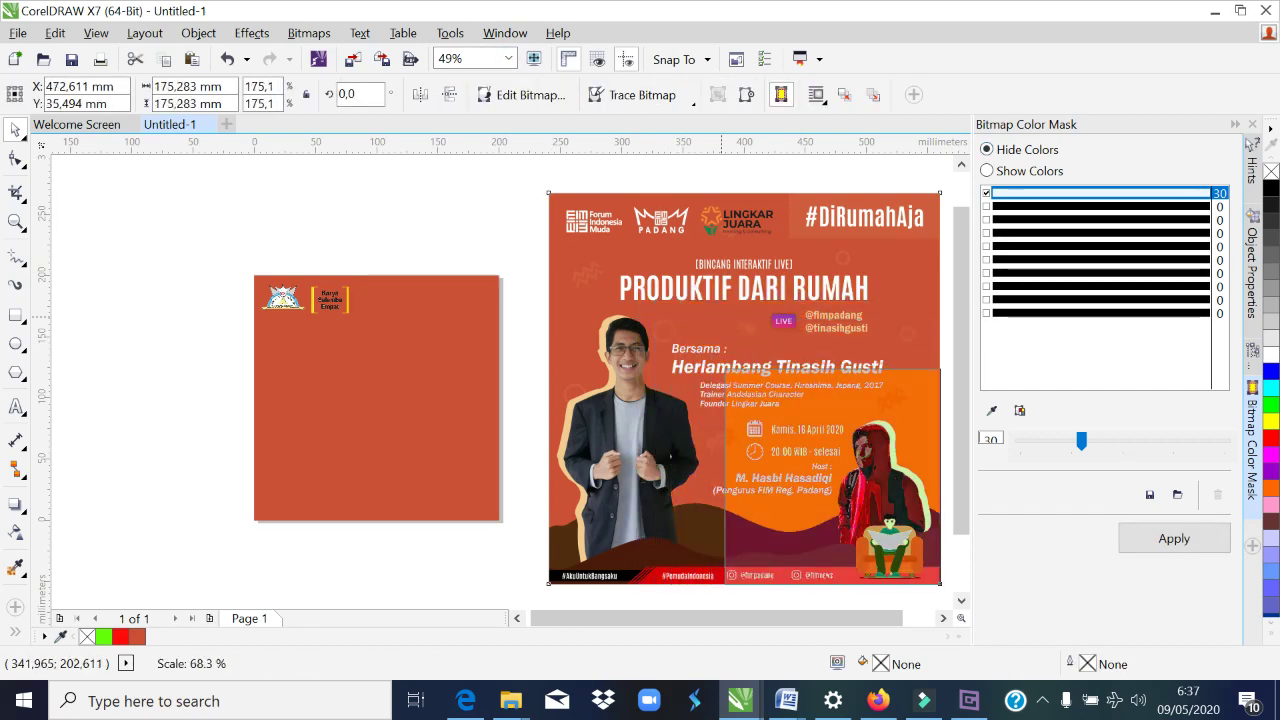
drag(546, 189, 726, 370)
drag(807, 420, 615, 338)
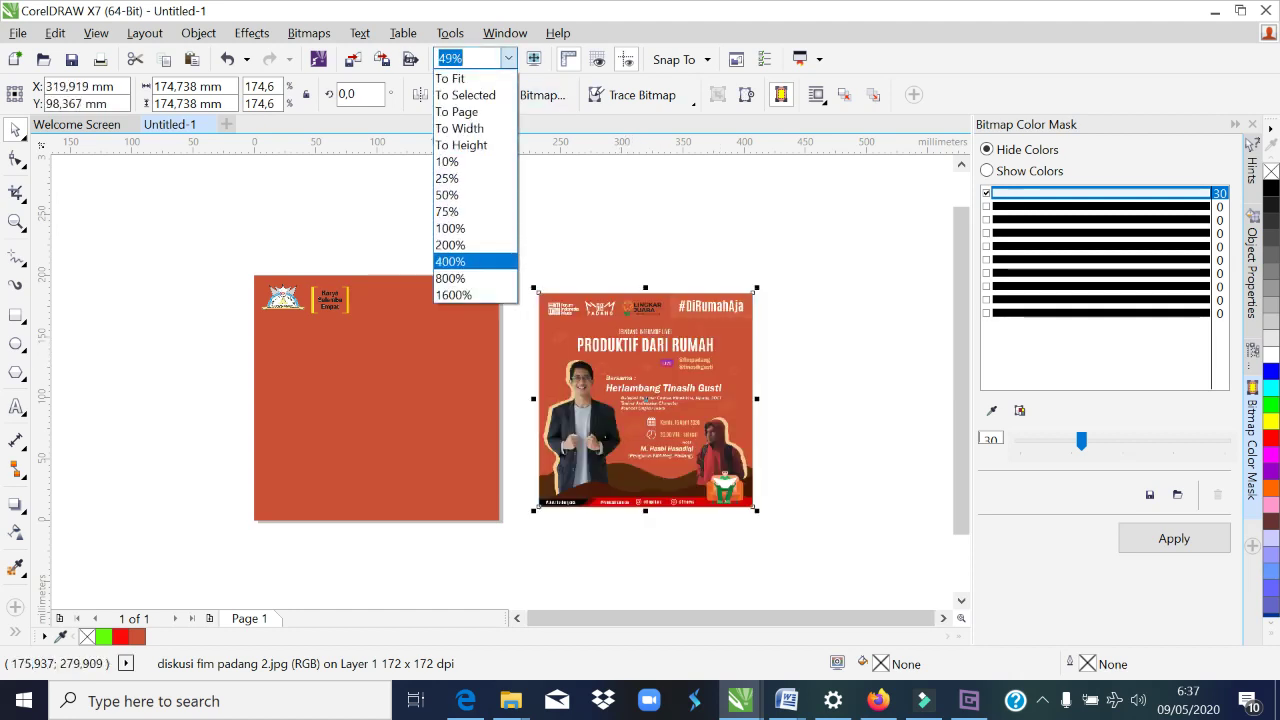
click(450, 245)
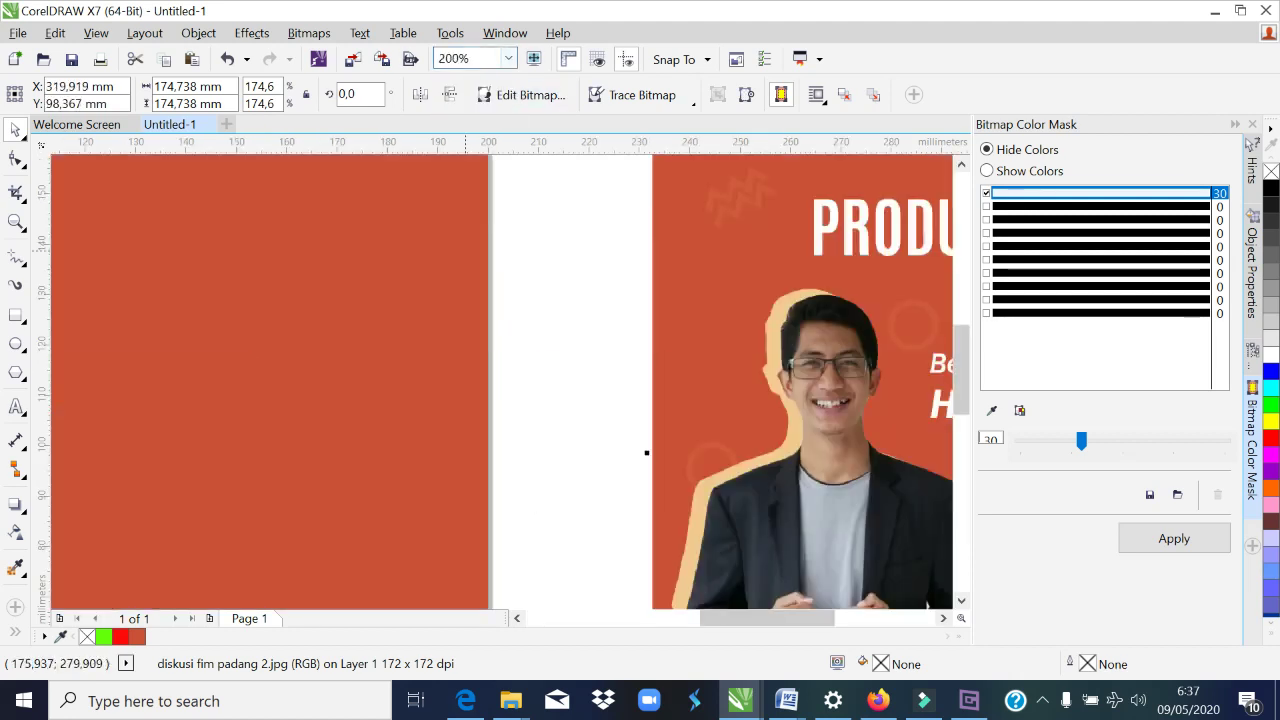
click(508, 58)
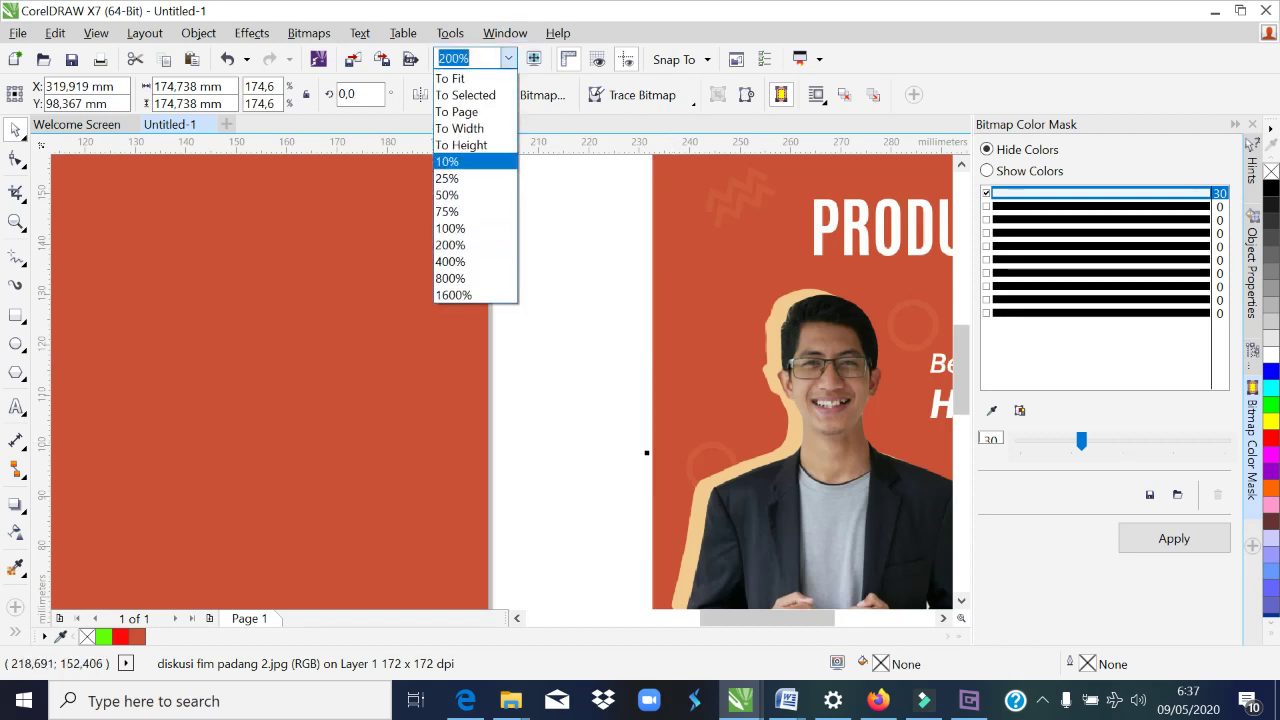
click(450, 228)
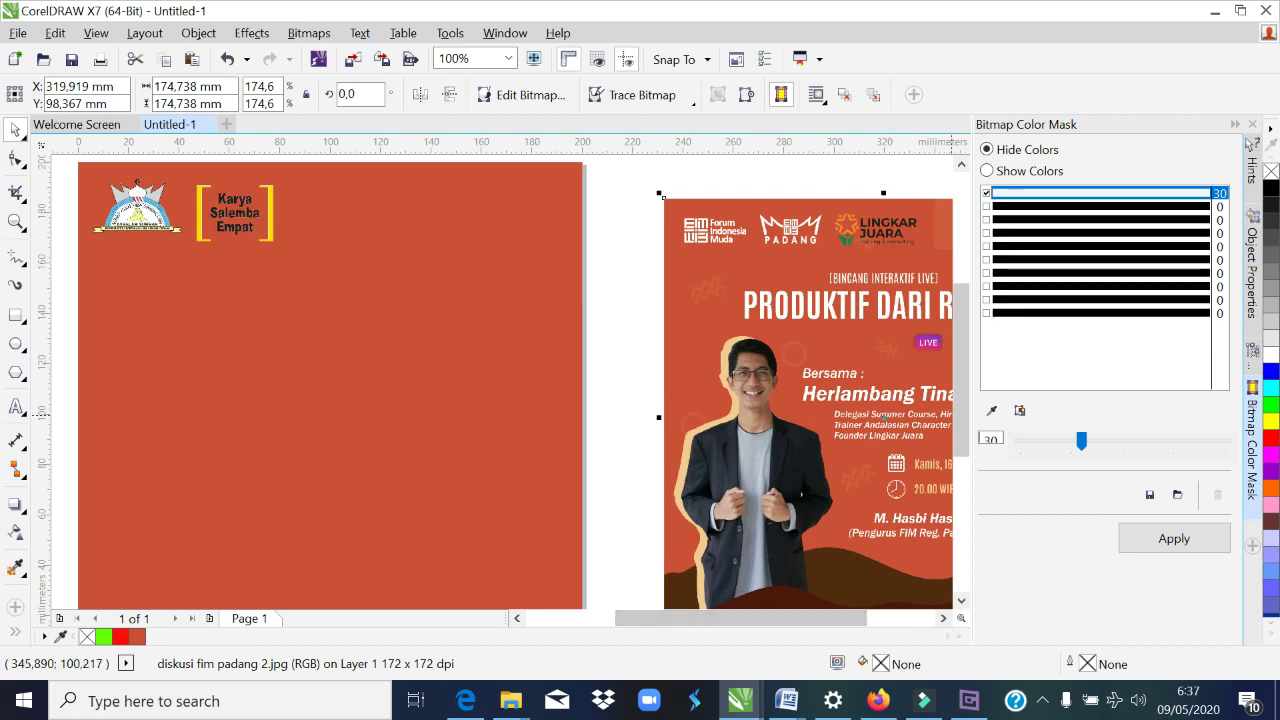
scroll(808, 380, down, 2)
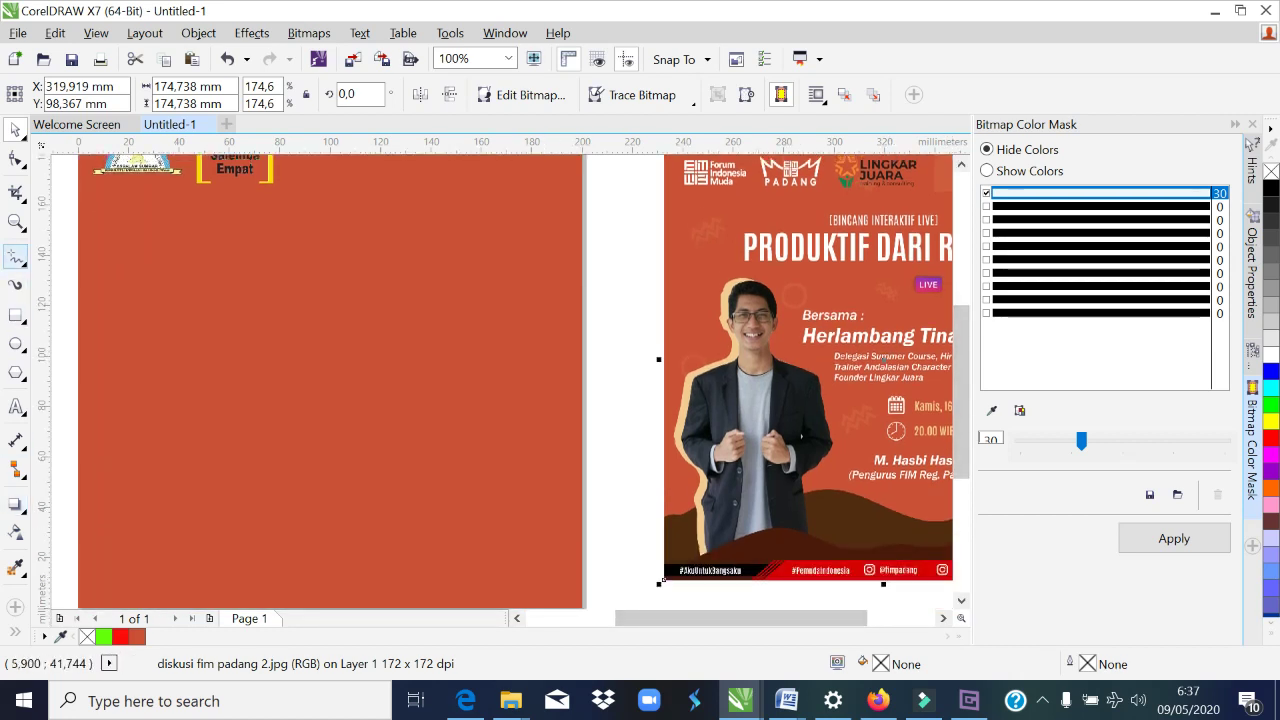
Step: Start a B-Spline hill curve at the bottom-left edge of the orange page
click(18, 260)
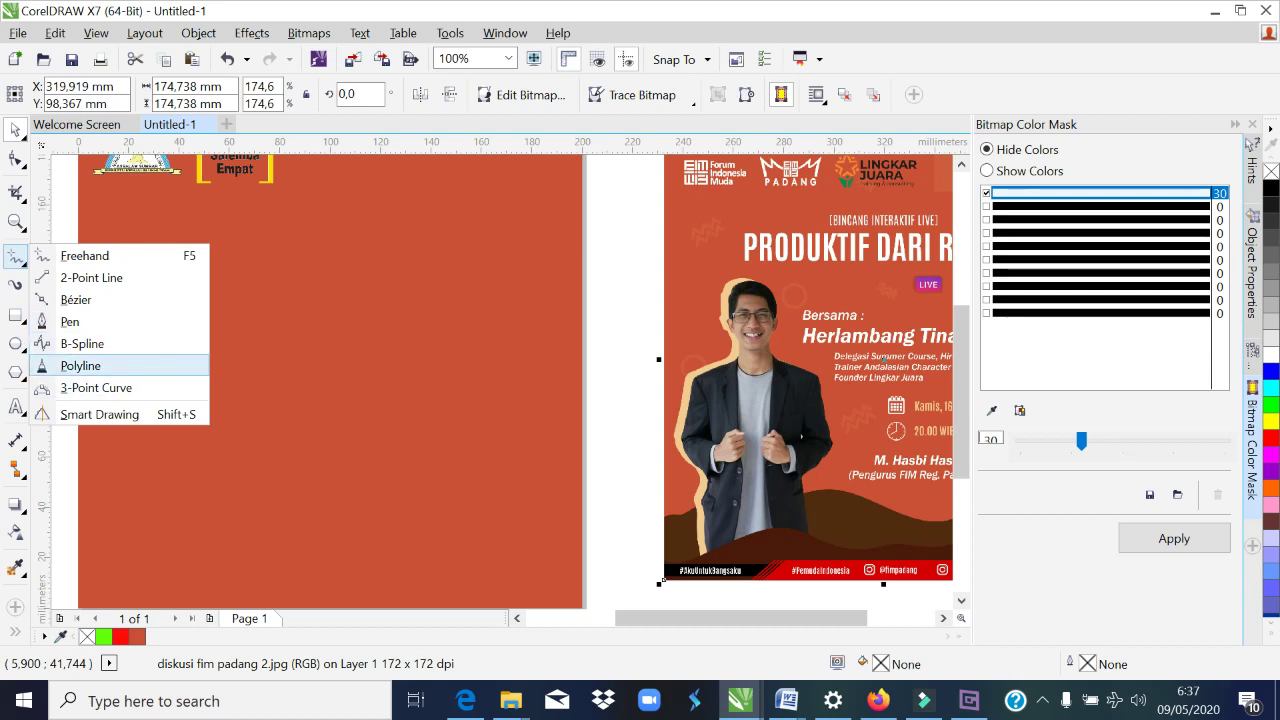
click(82, 343)
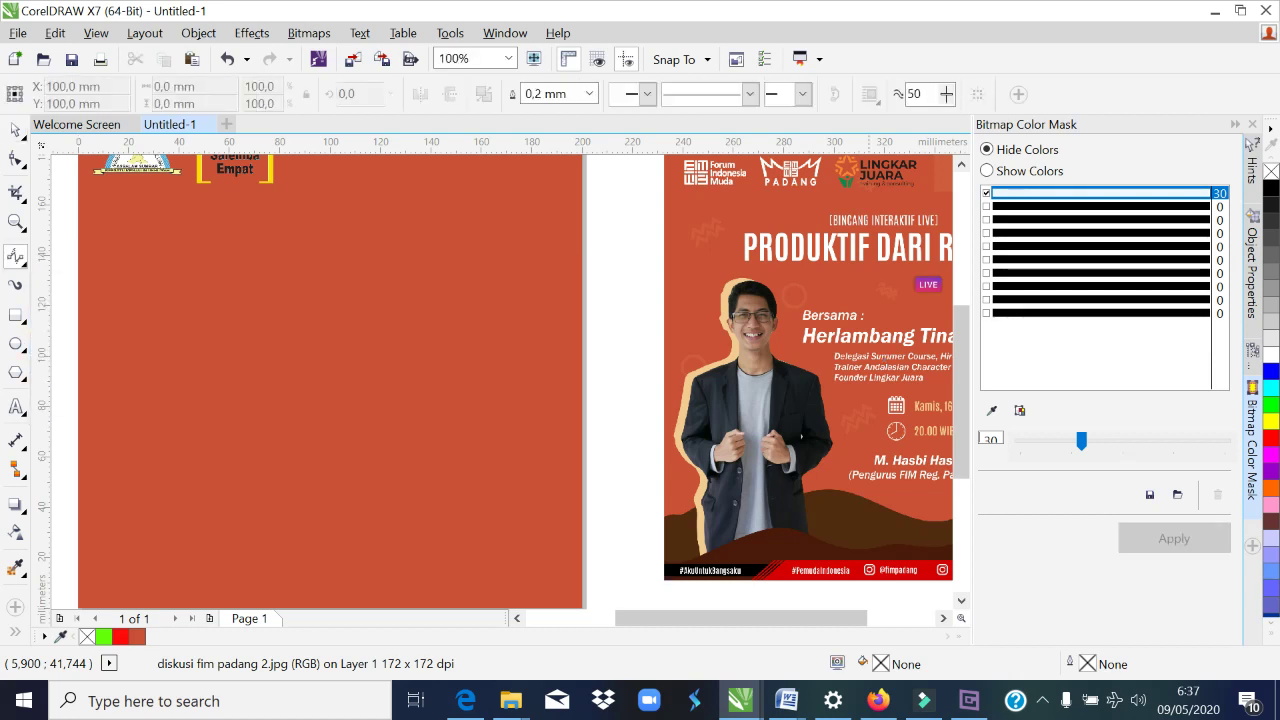
scroll(945, 407, down, 1)
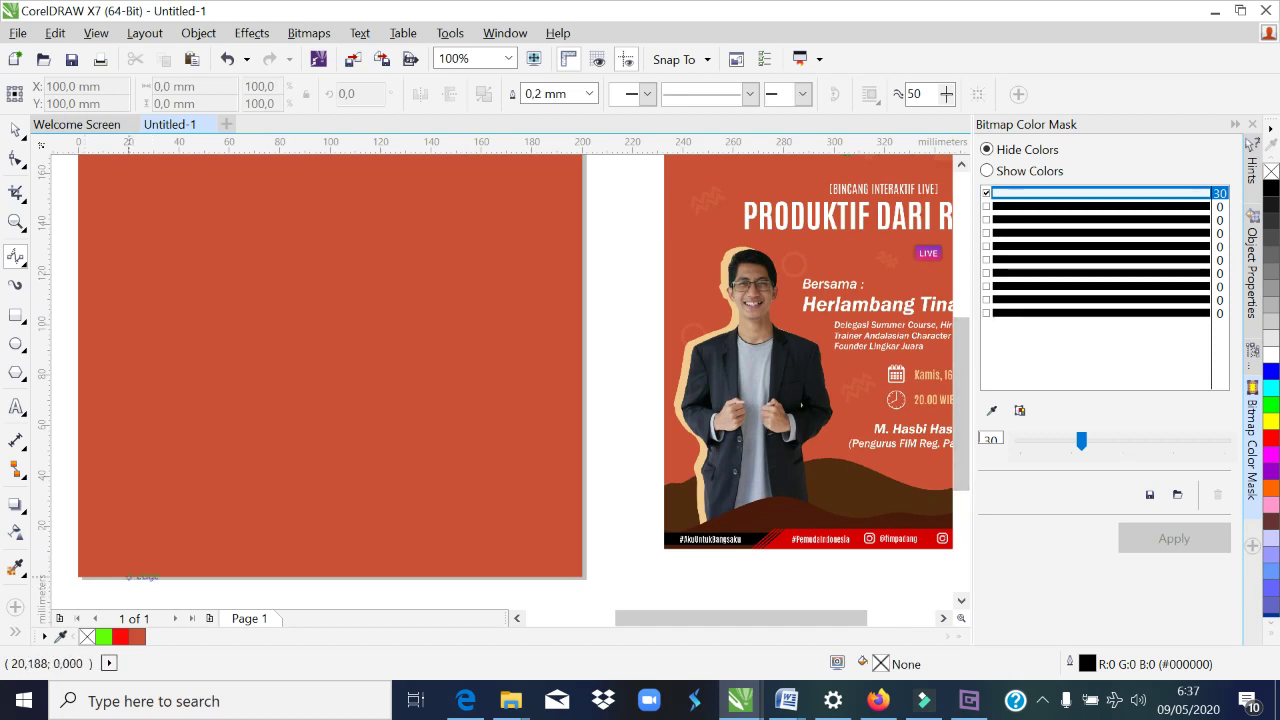
click(128, 575)
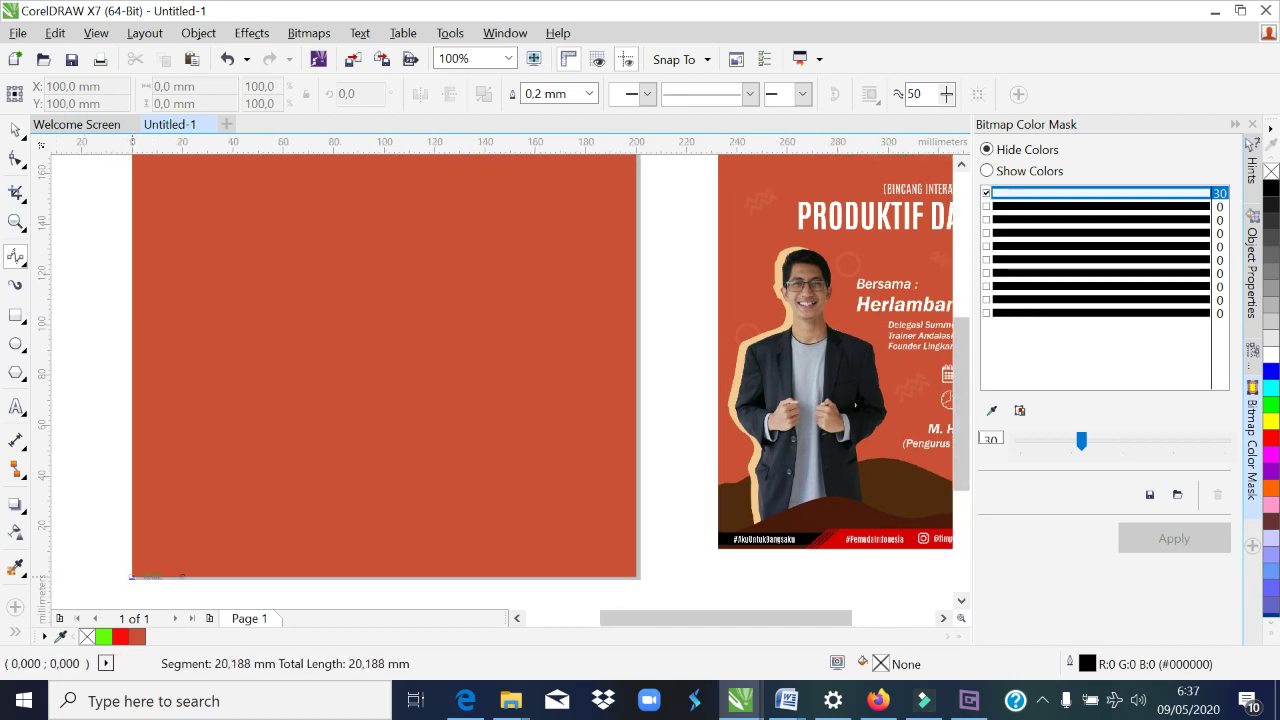
click(130, 575)
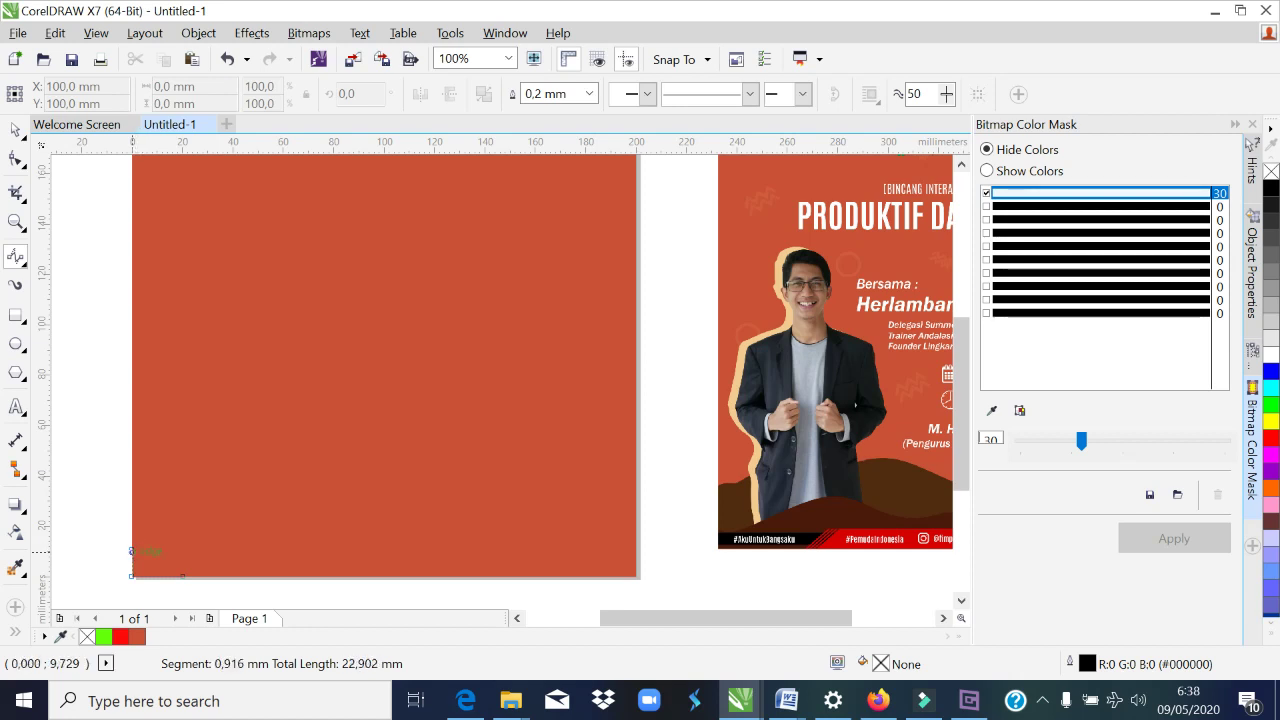
click(137, 548)
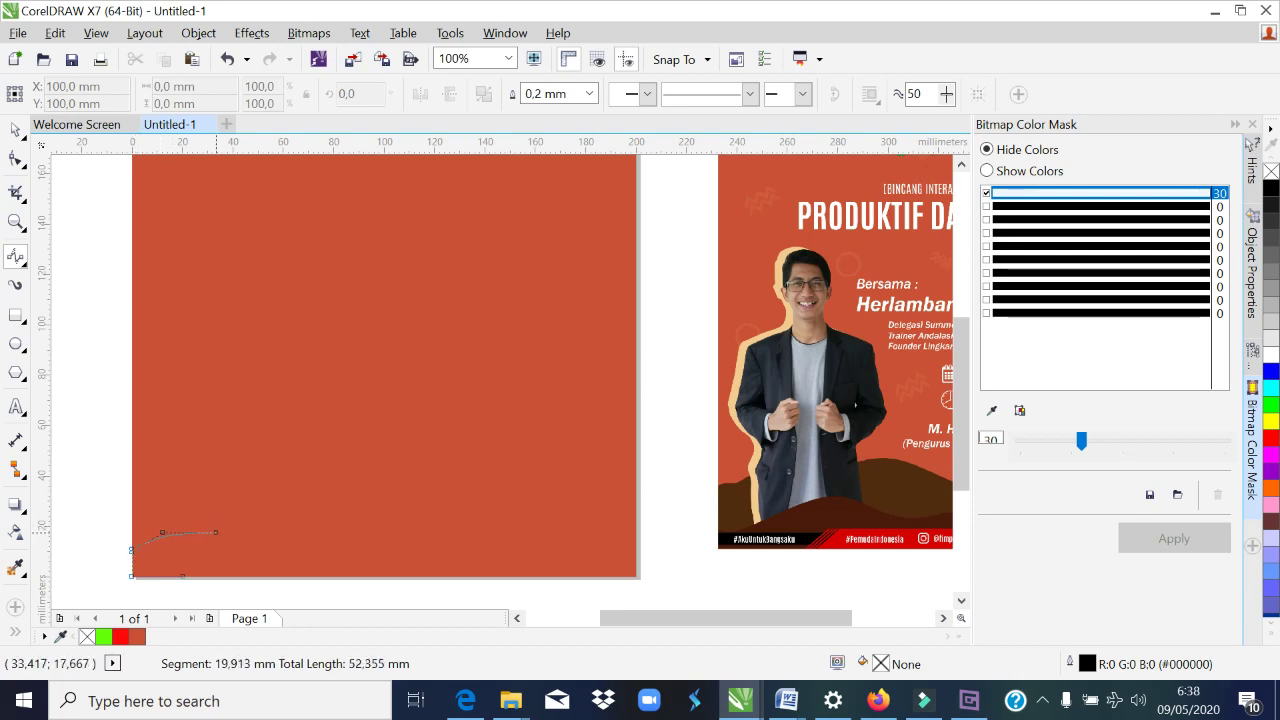
Step: Continue the wavy hill curve to the bottom-right corner and close it at 200 × 27.6 mm
click(216, 533)
click(295, 524)
click(331, 497)
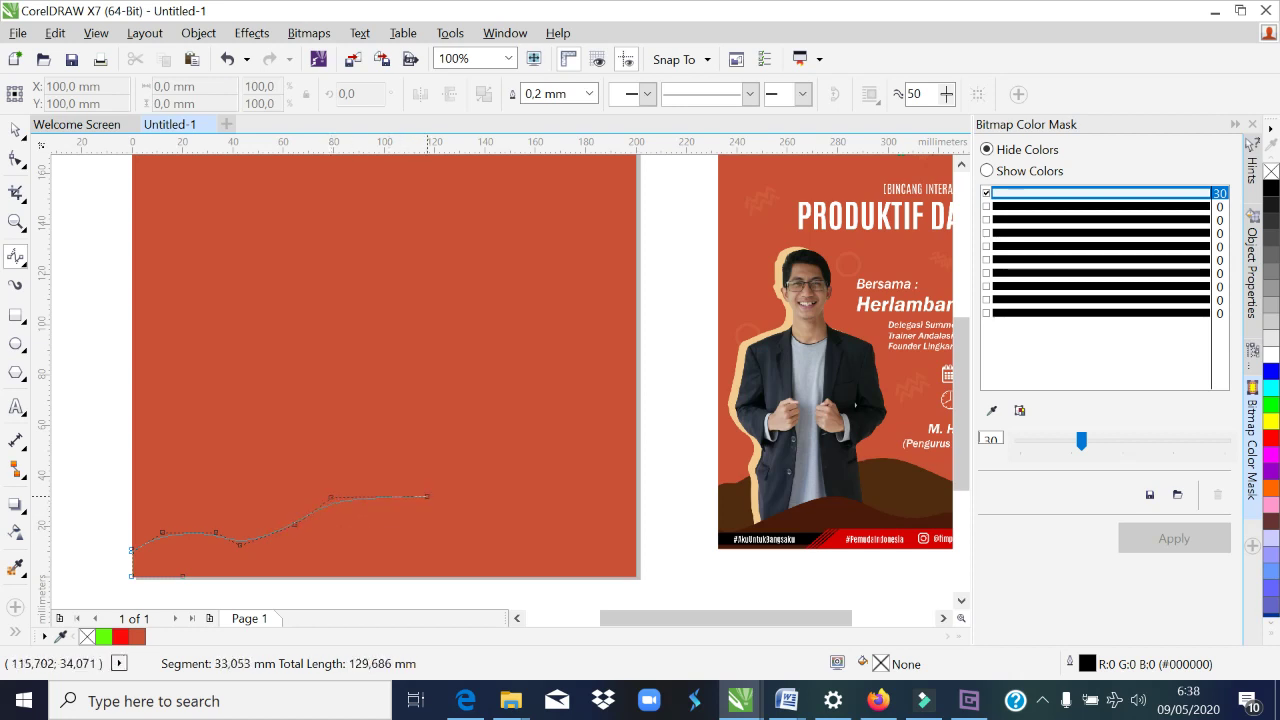
click(378, 527)
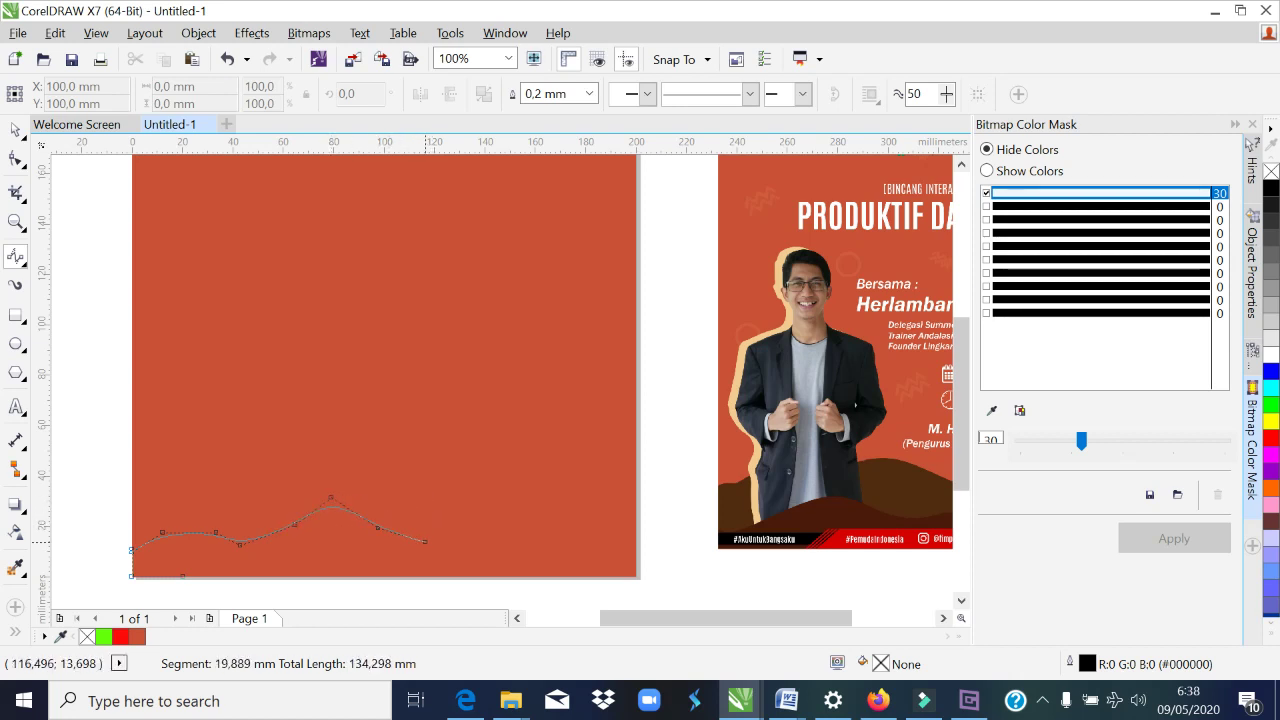
click(531, 506)
click(571, 539)
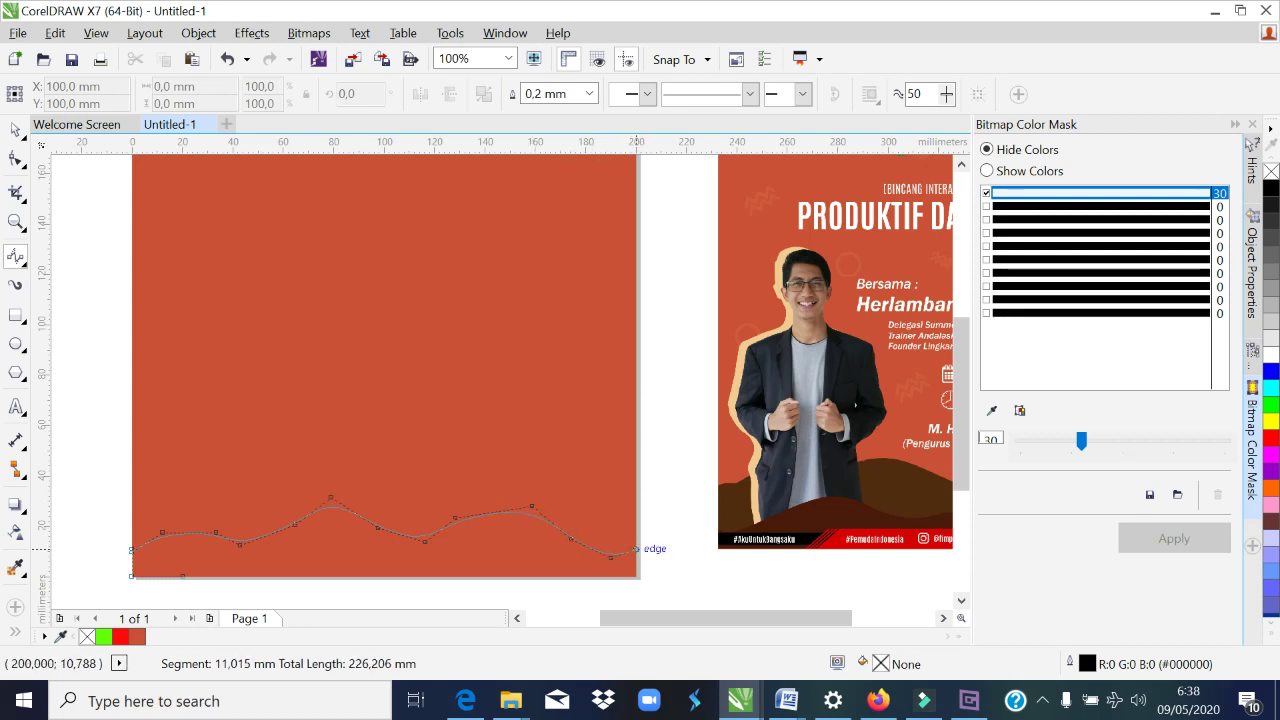
click(636, 549)
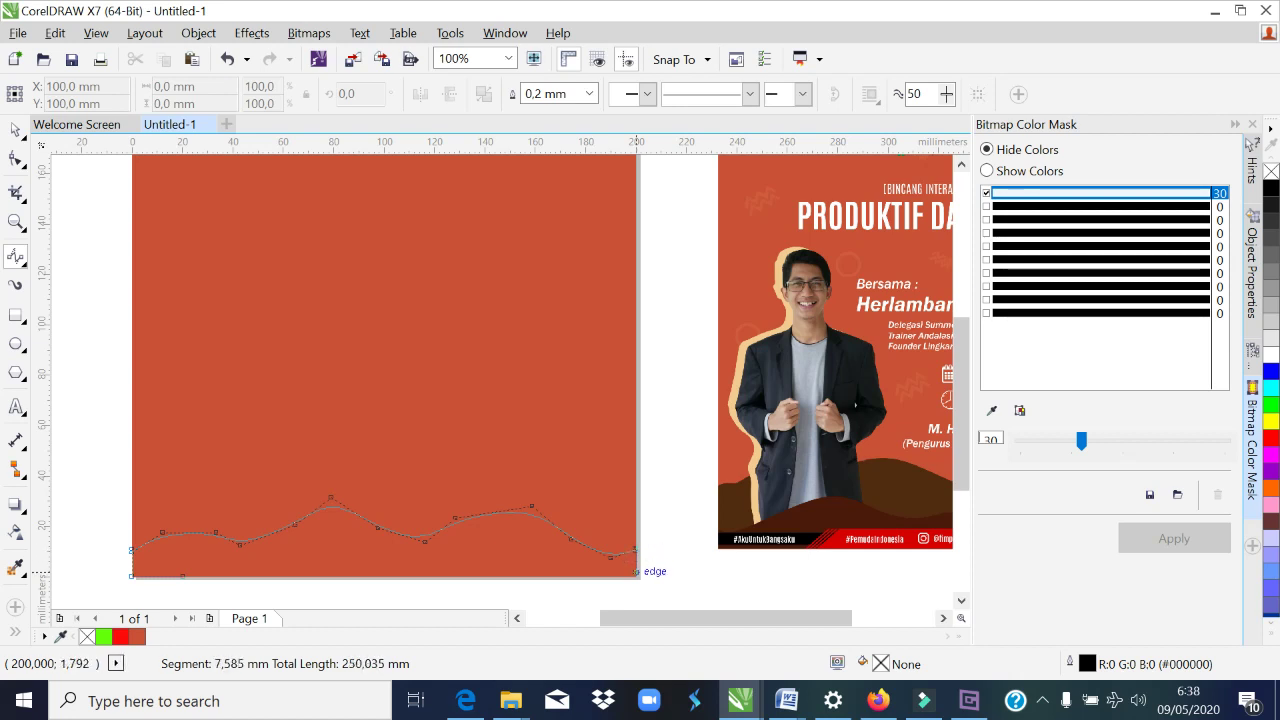
click(636, 576)
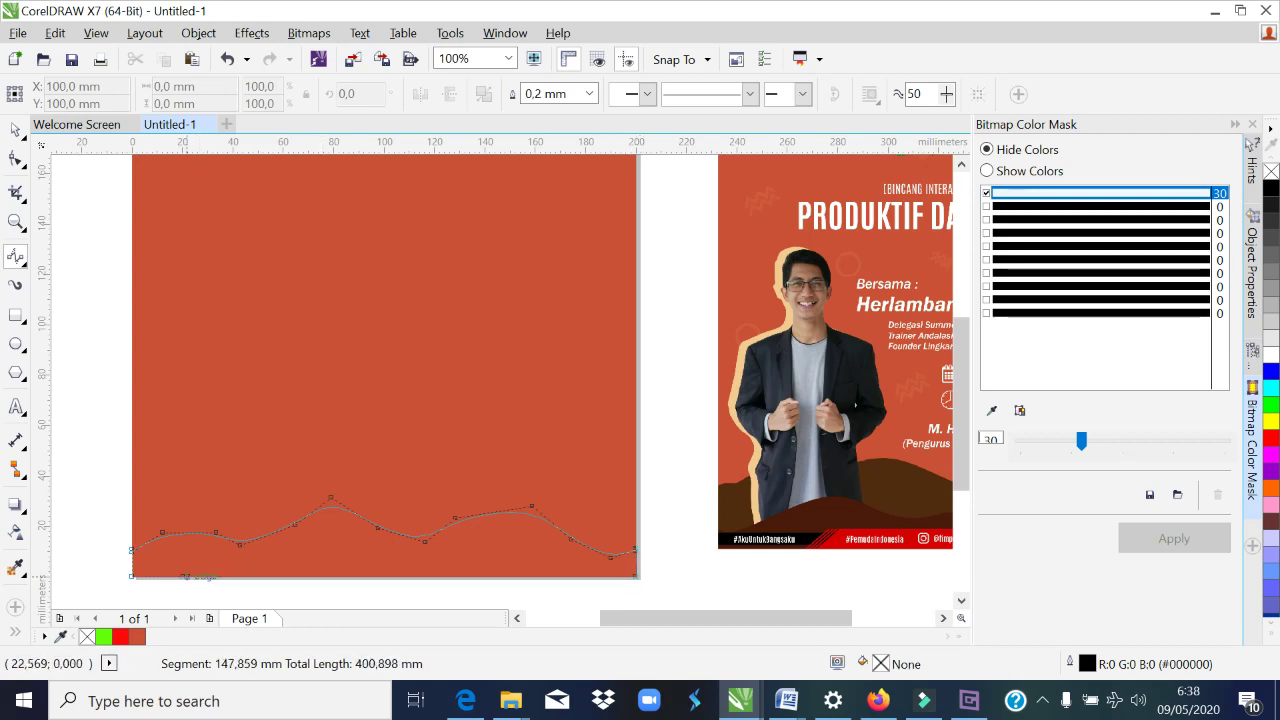
double_click(182, 577)
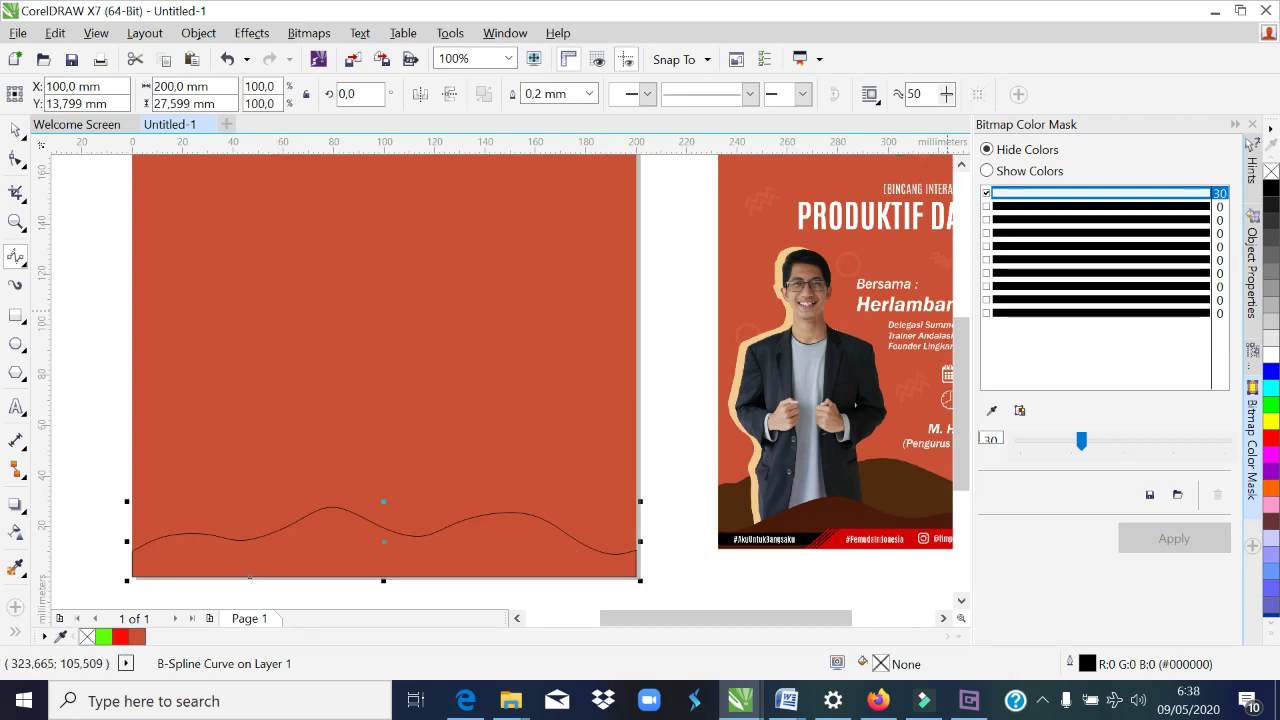
Step: Give the wavy hill a uniform dark brown #4A190A fill sampled from the reference hills
click(1252, 270)
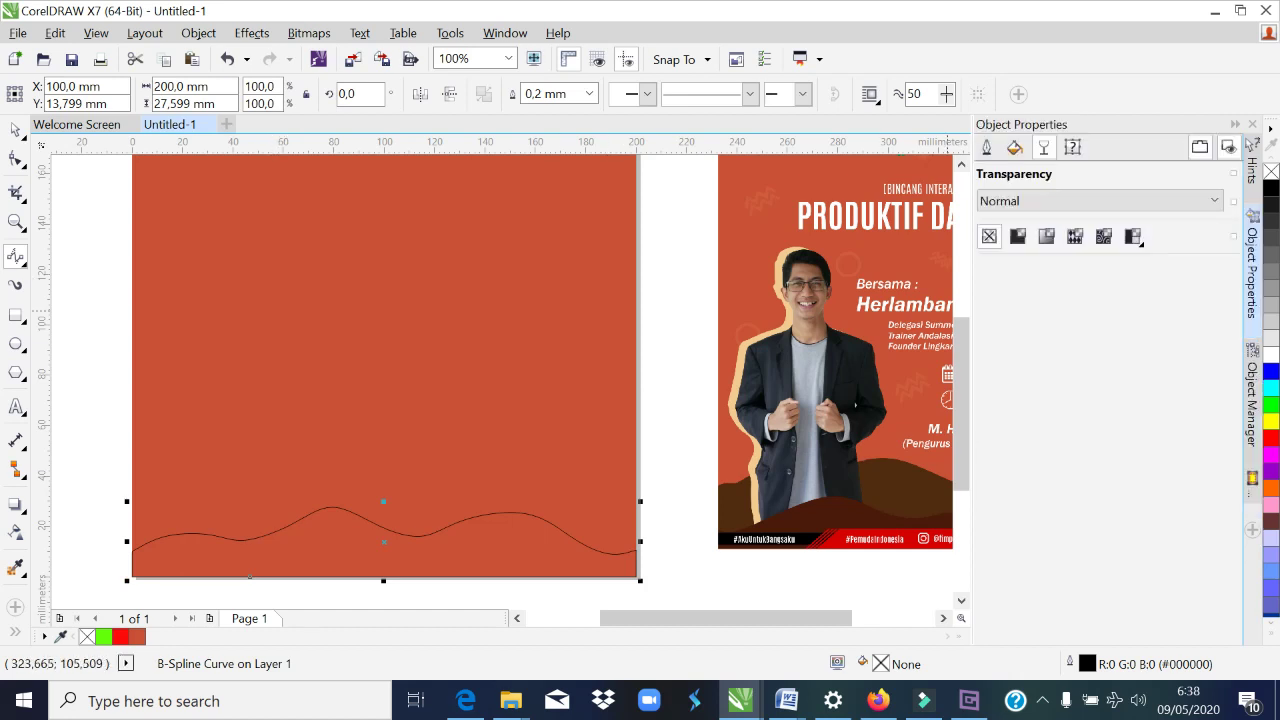
click(1017, 236)
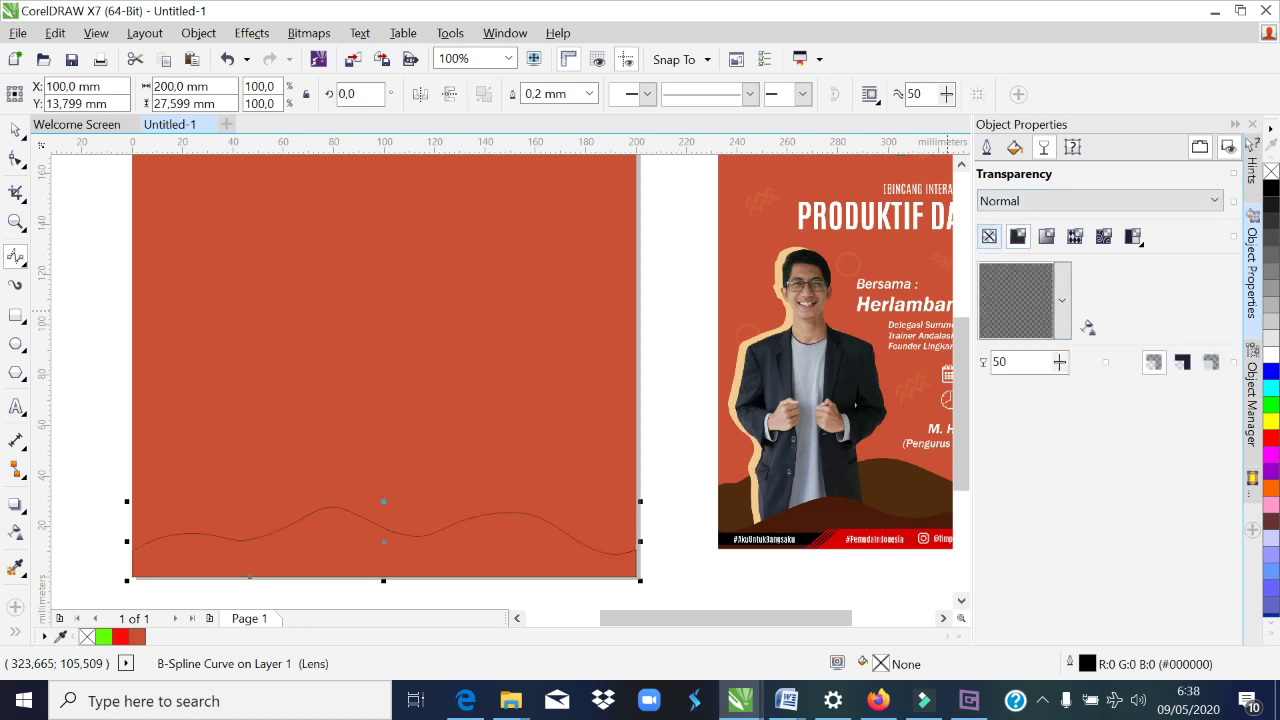
click(989, 236)
click(1014, 147)
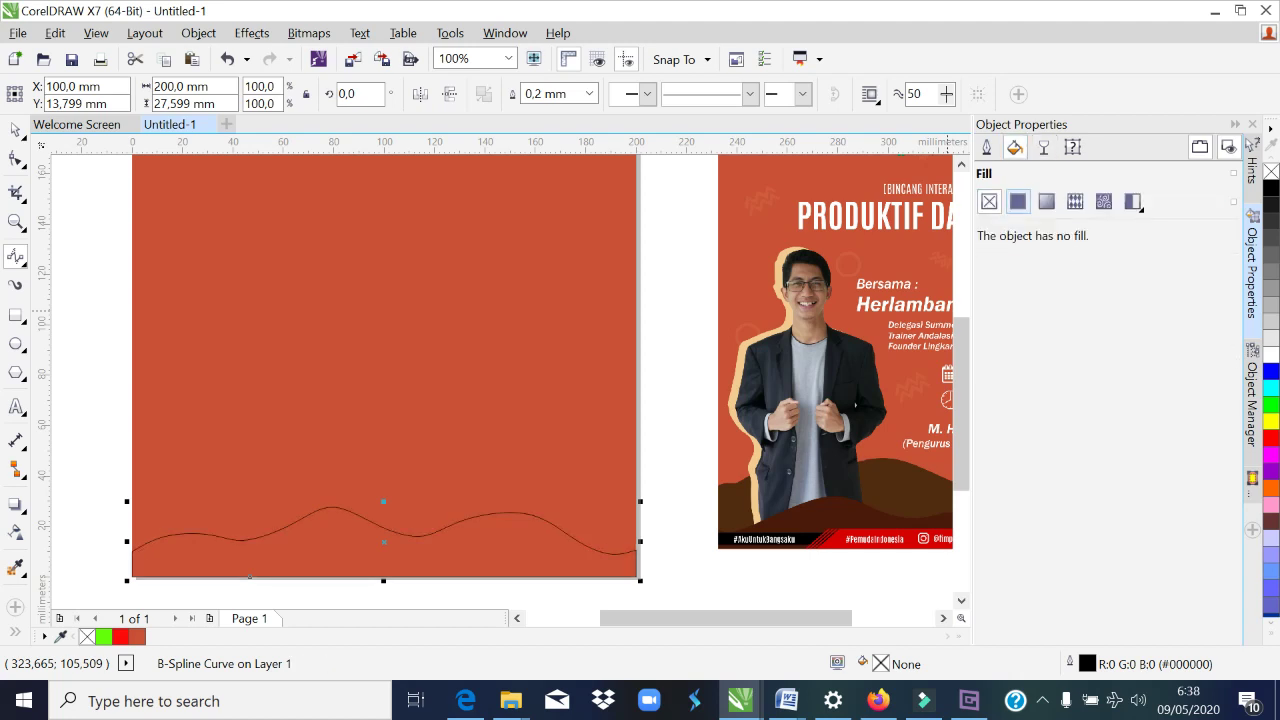
click(1017, 201)
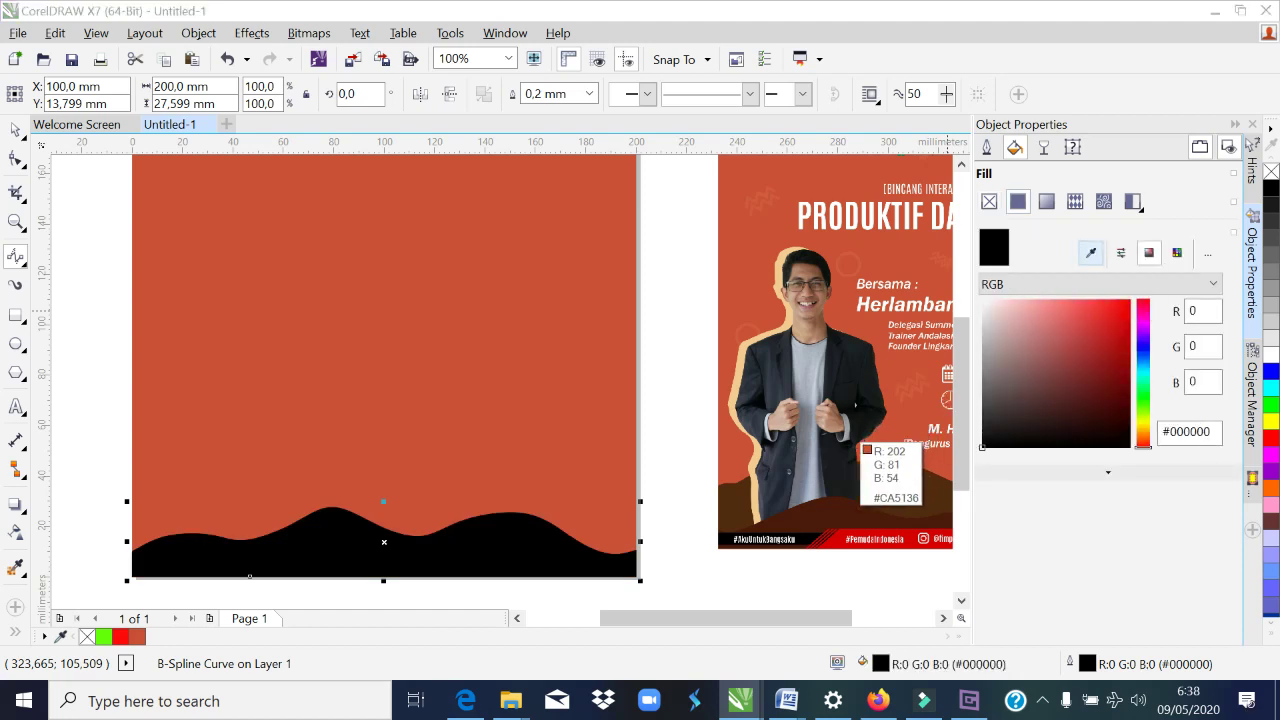
click(845, 530)
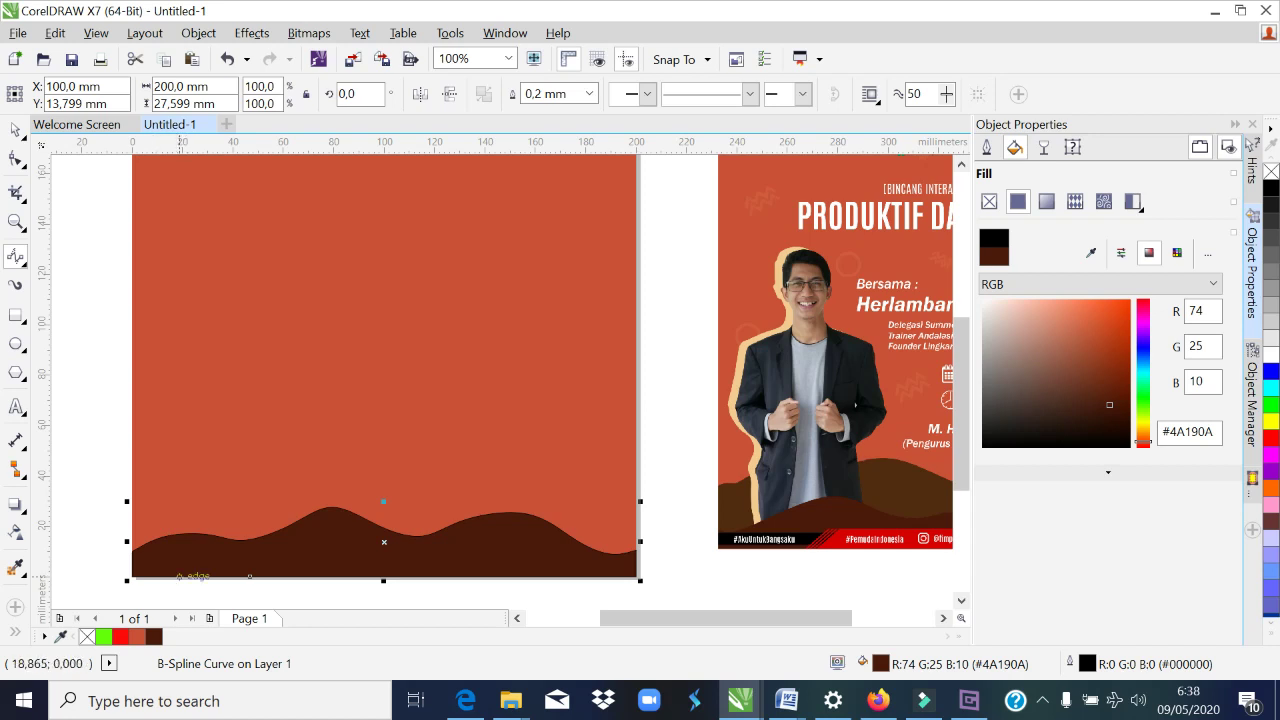
click(180, 577)
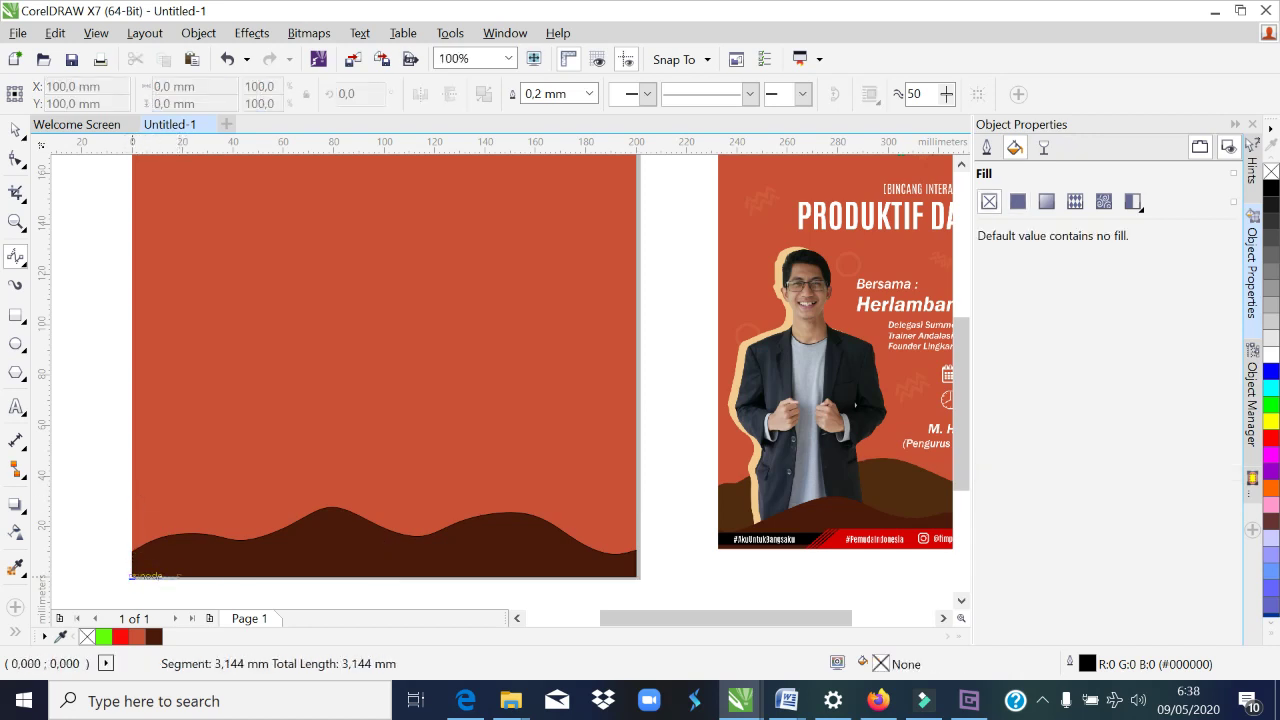
Step: Draw a taller second B-Spline hill, 200 × 41.021 mm, from left edge to bottom-right corner
click(131, 577)
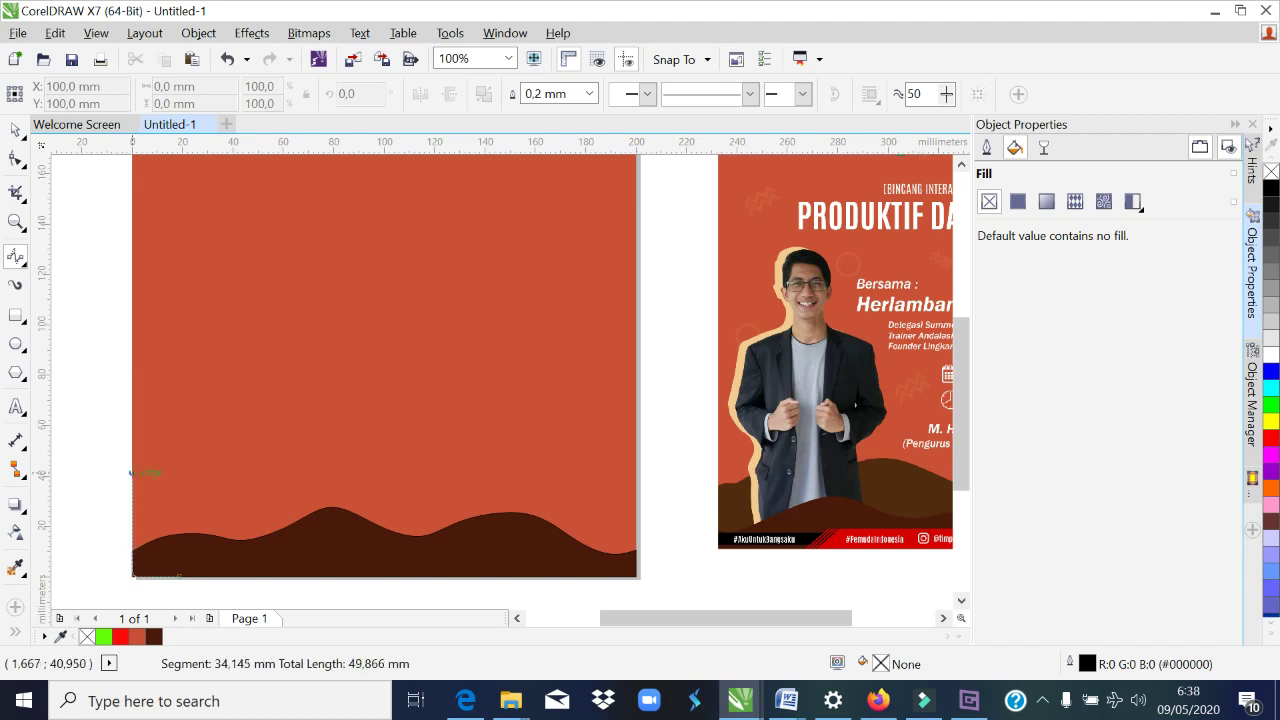
click(131, 490)
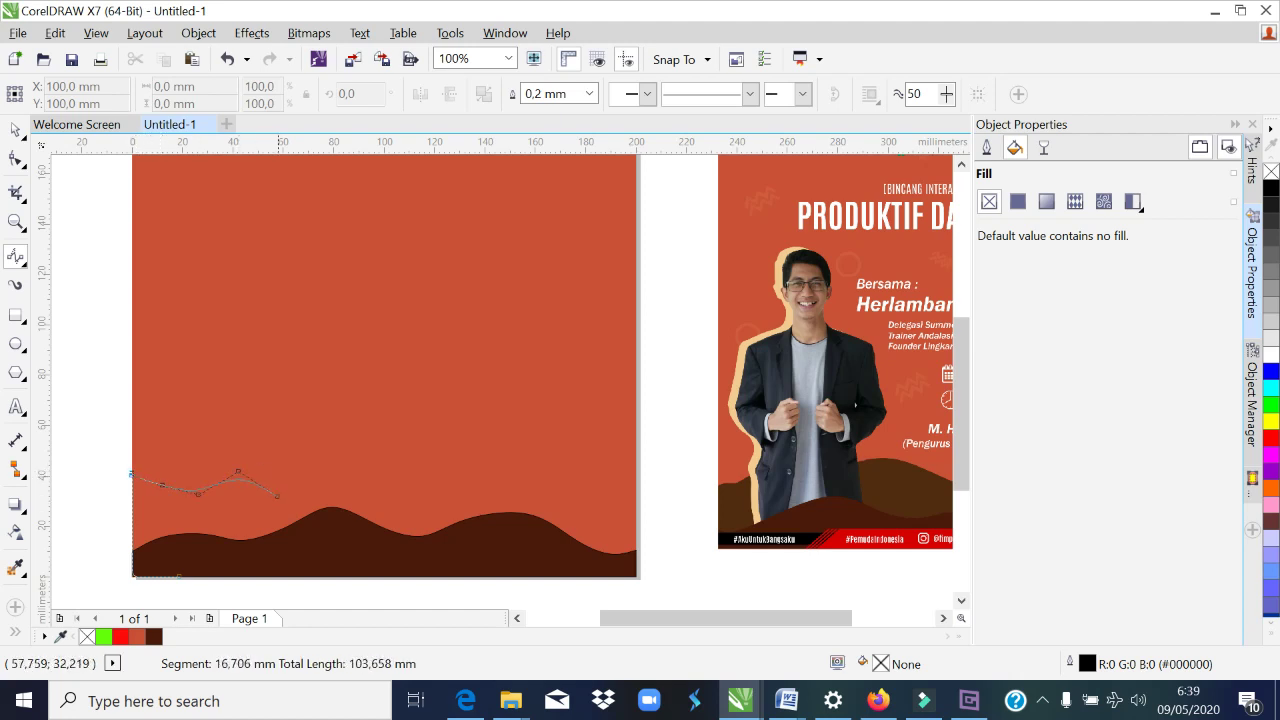
click(279, 500)
click(302, 491)
click(339, 530)
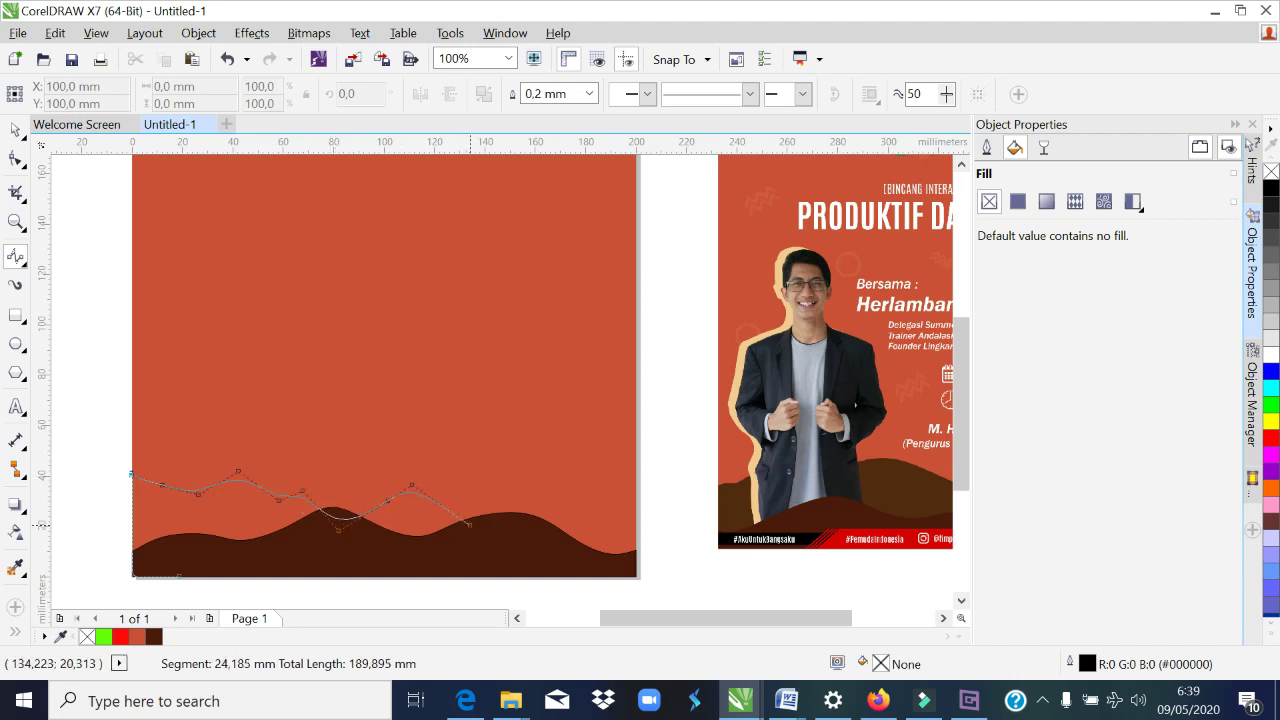
click(469, 524)
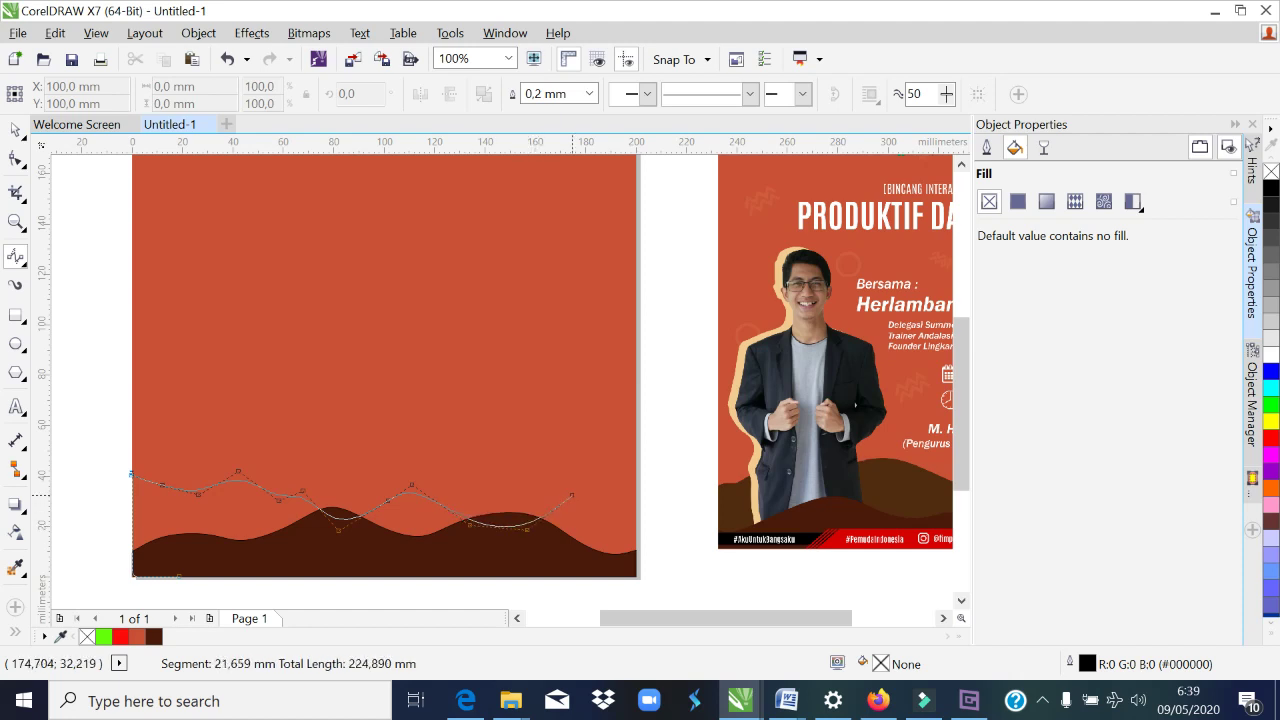
click(615, 489)
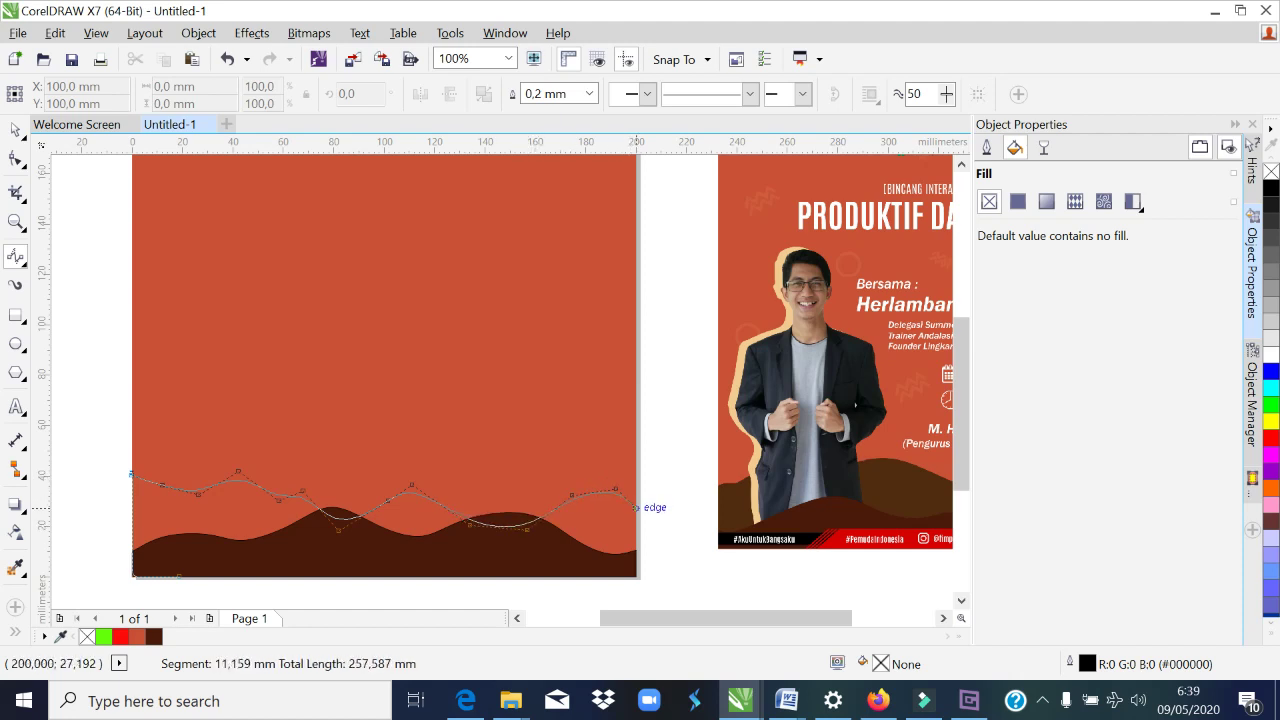
click(636, 507)
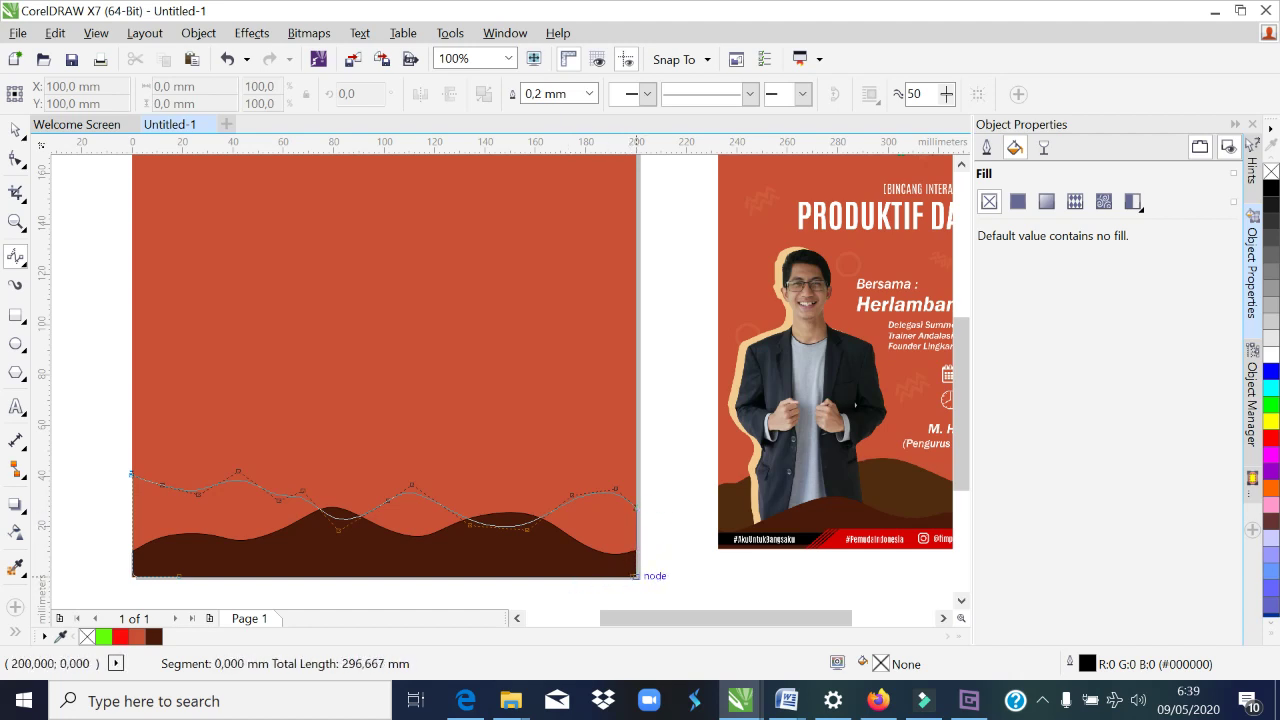
double_click(636, 577)
double_click(180, 548)
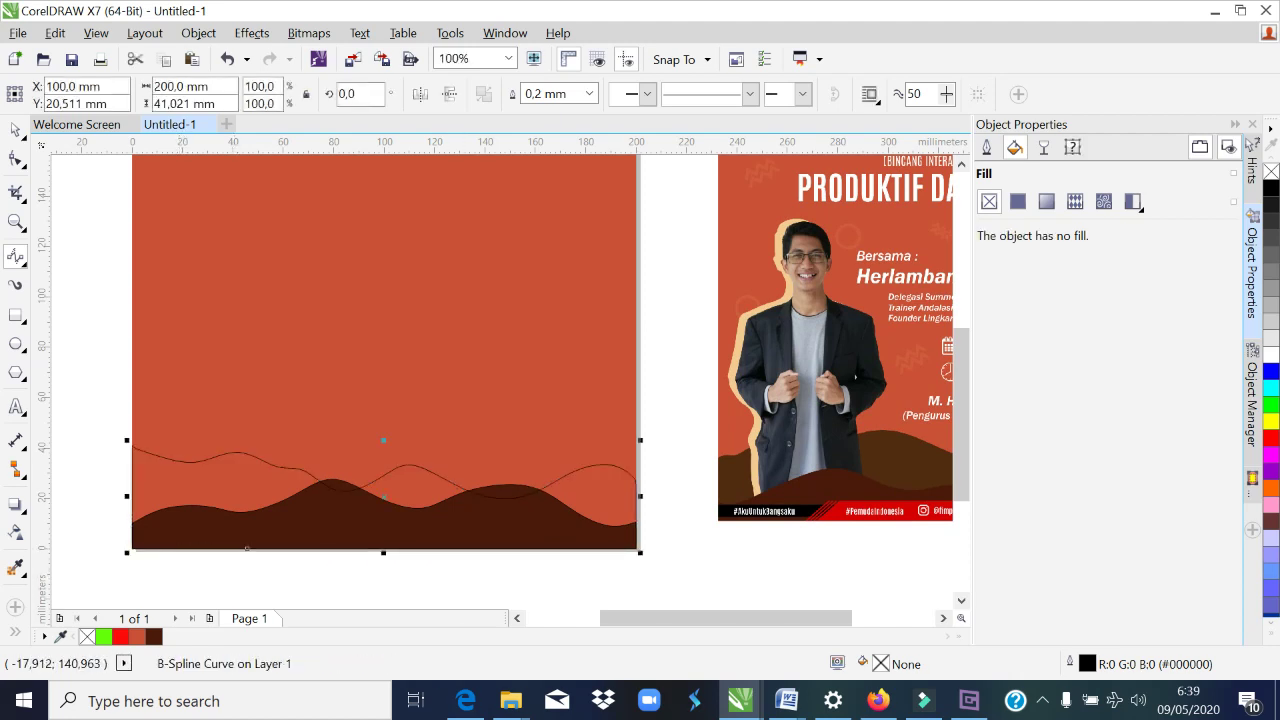
Step: Fill the second hill with brown #502B10 sampled from the reference poster
click(1018, 201)
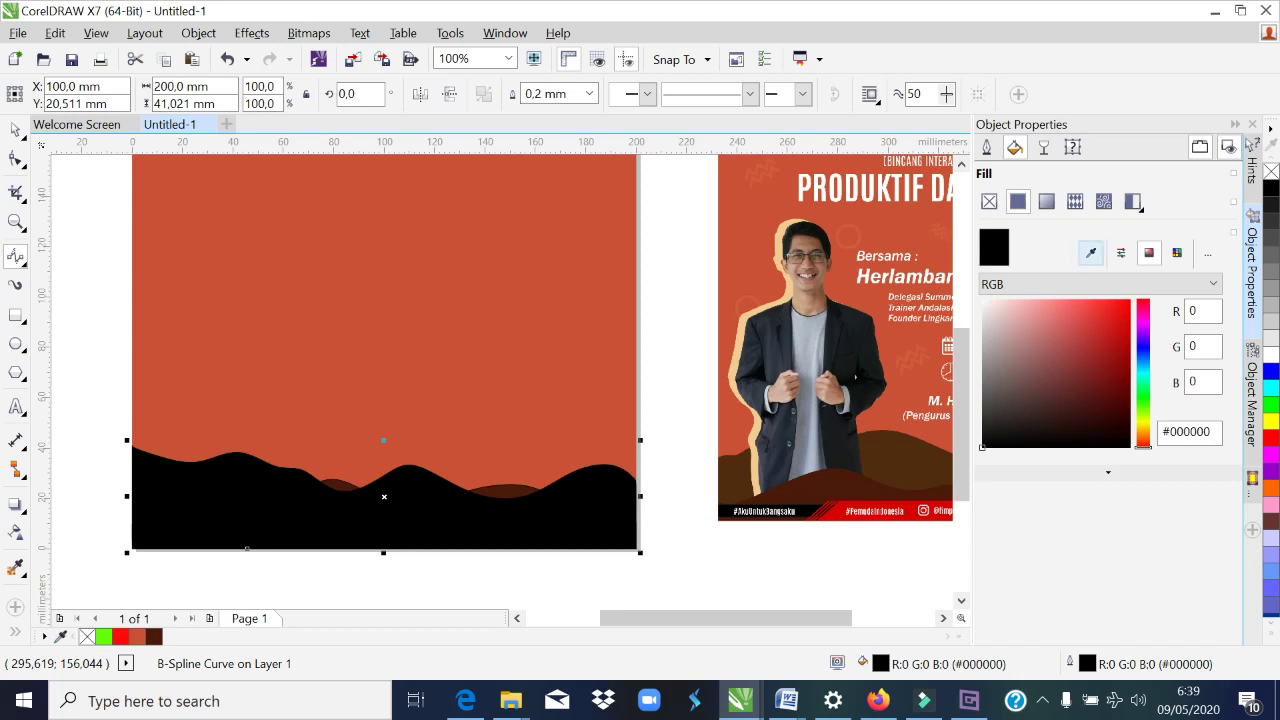
click(997, 302)
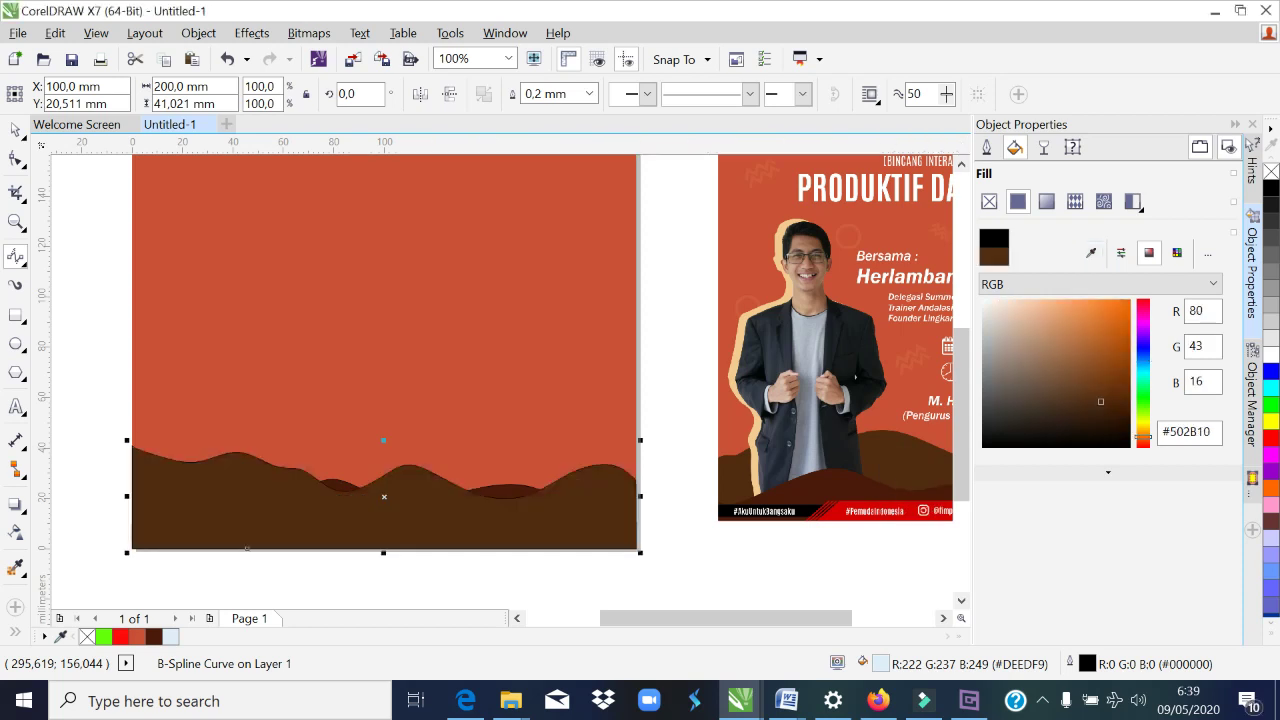
click(884, 458)
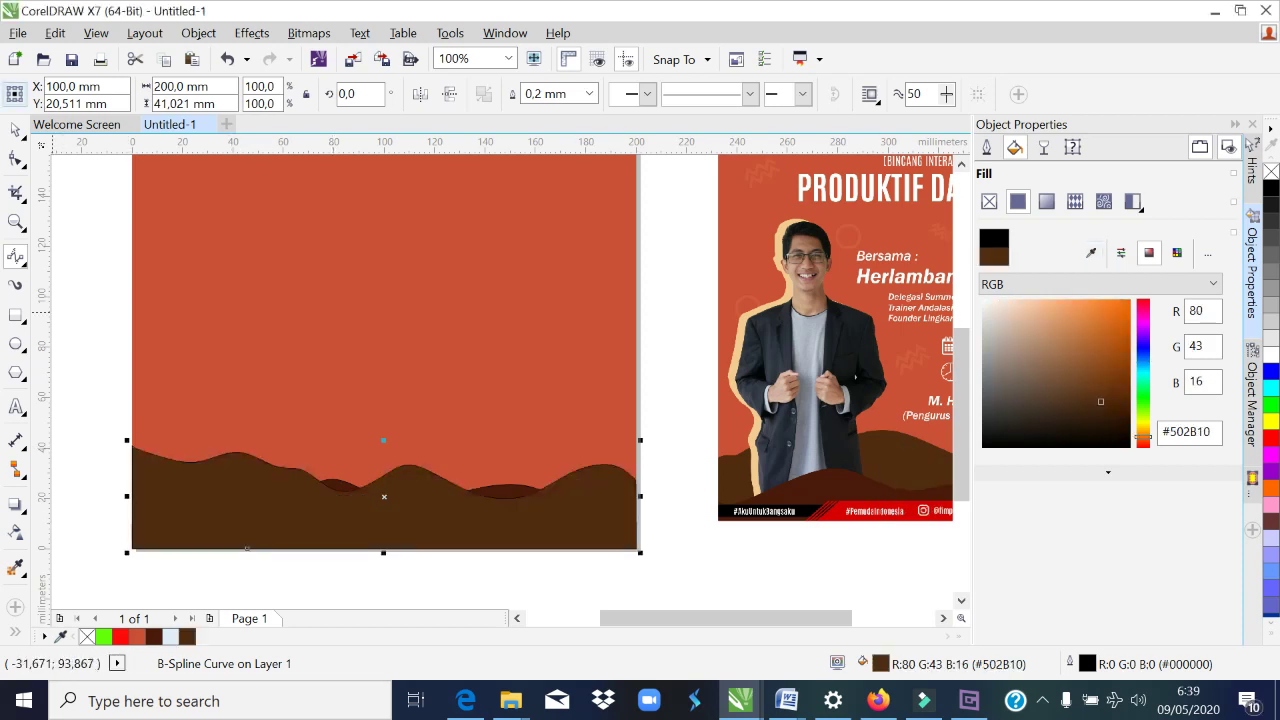
Step: Send the brown hill back one so it sits behind the darker front hill
key(space)
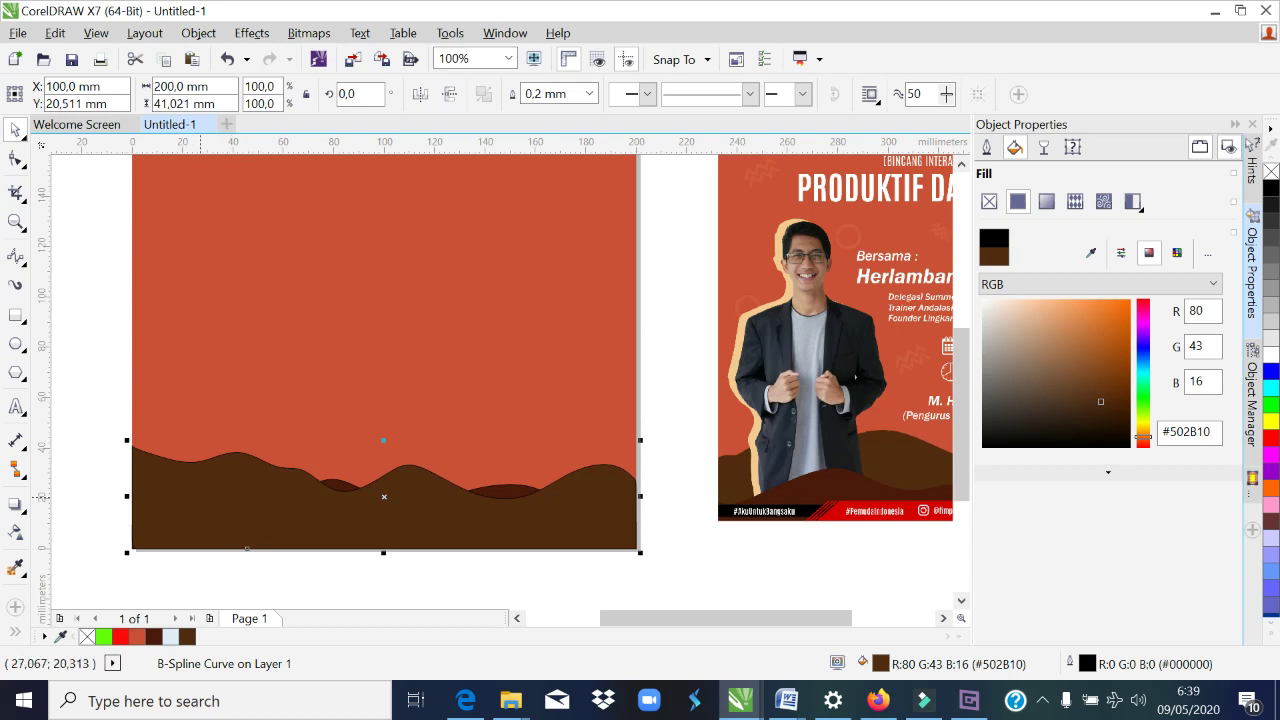
right_click(202, 497)
mouse_move(310, 461)
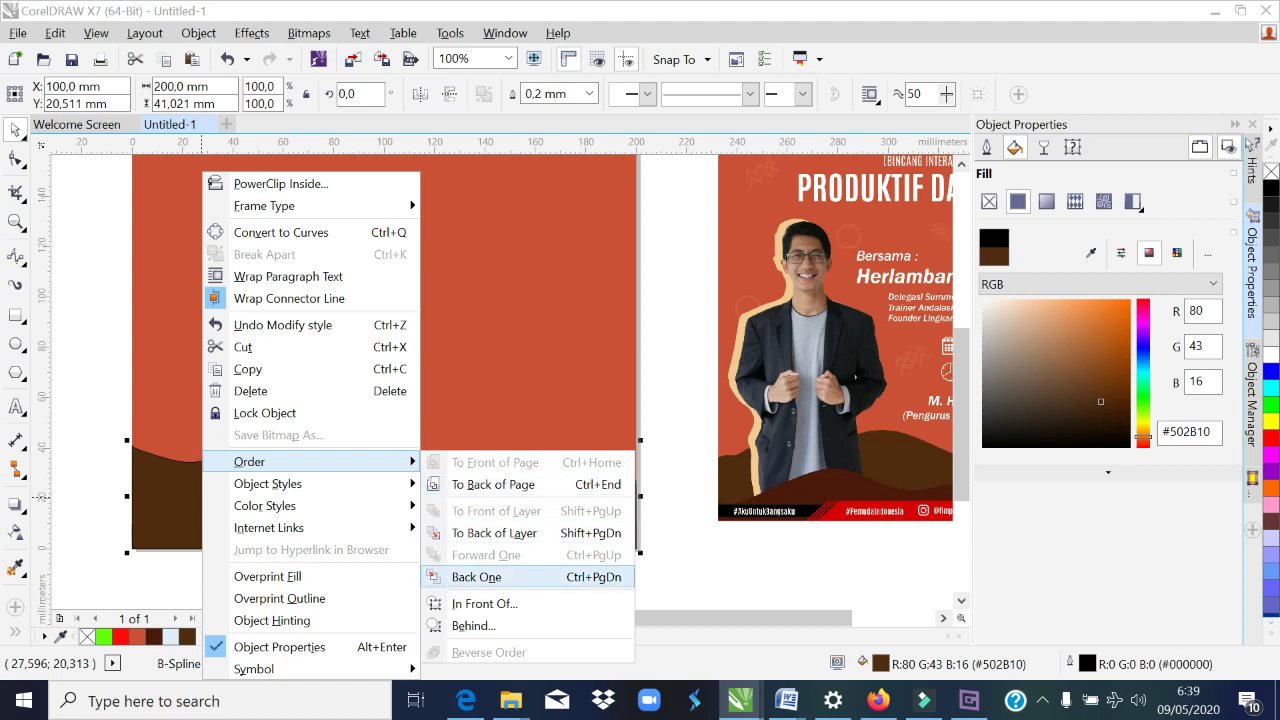
click(476, 577)
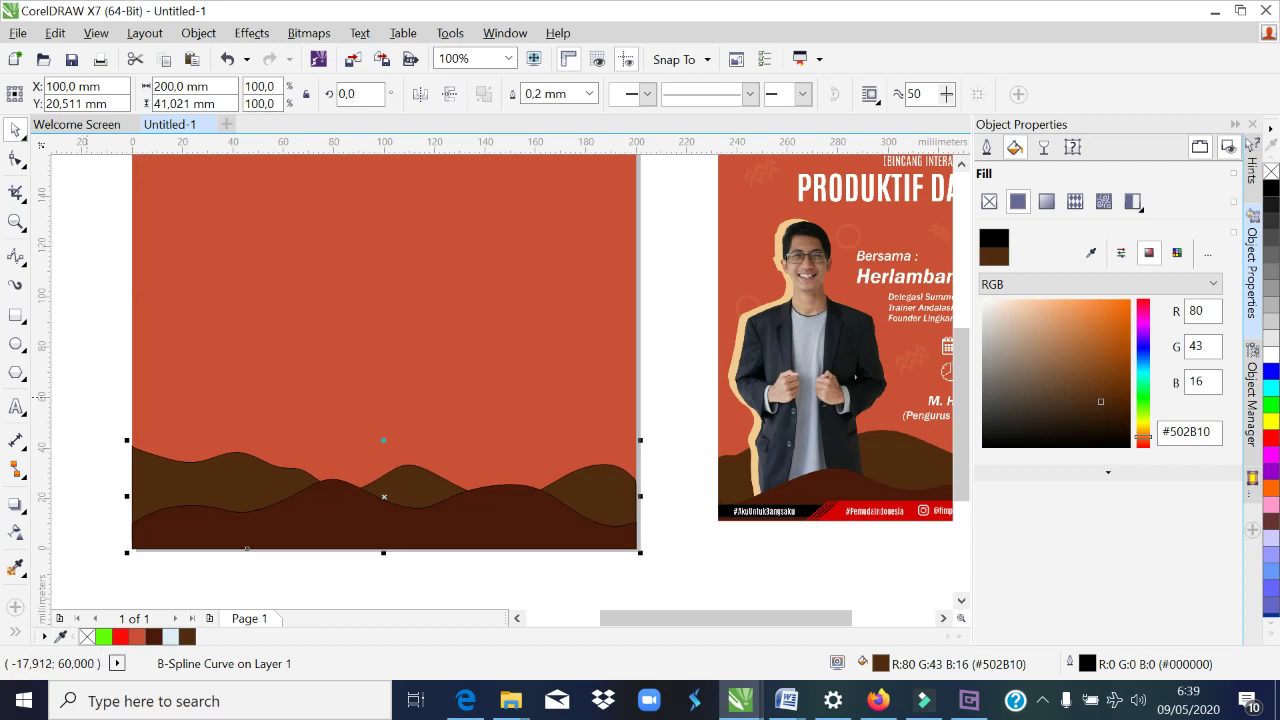
click(87, 397)
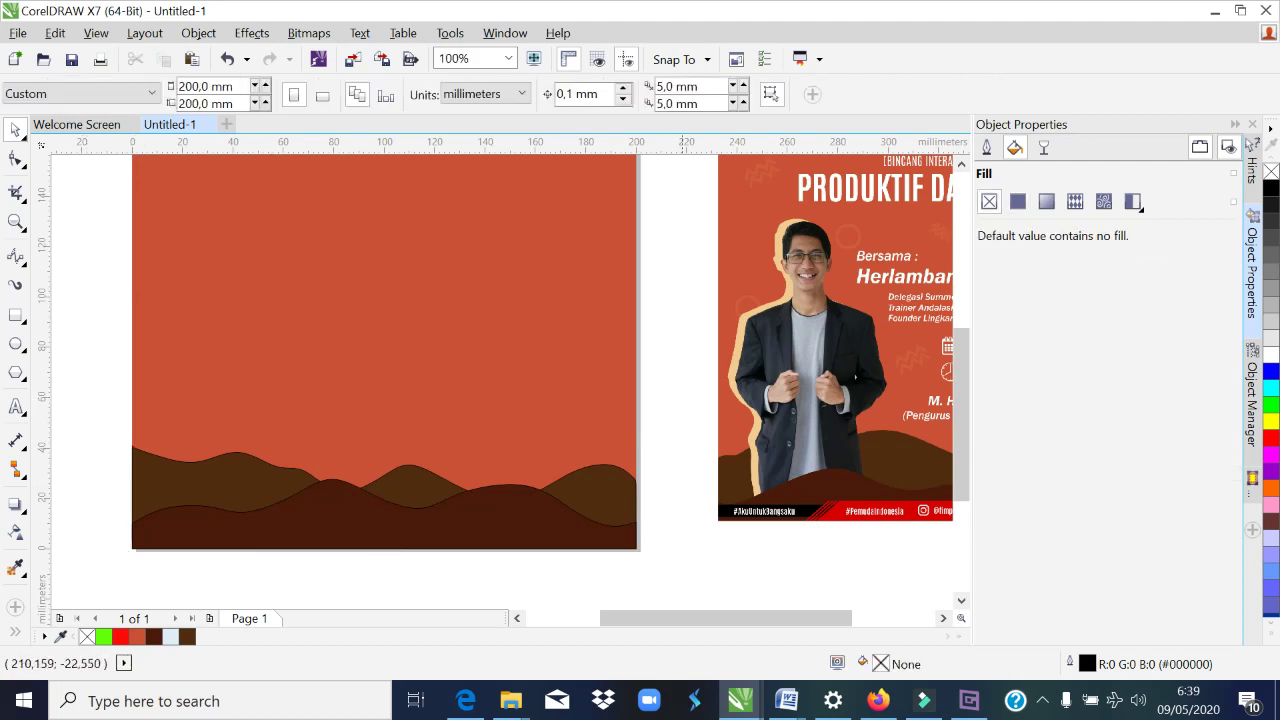
Step: Import the 107628_PasFoto passport photo and place it on the page
scroll(500, 380, right, 2)
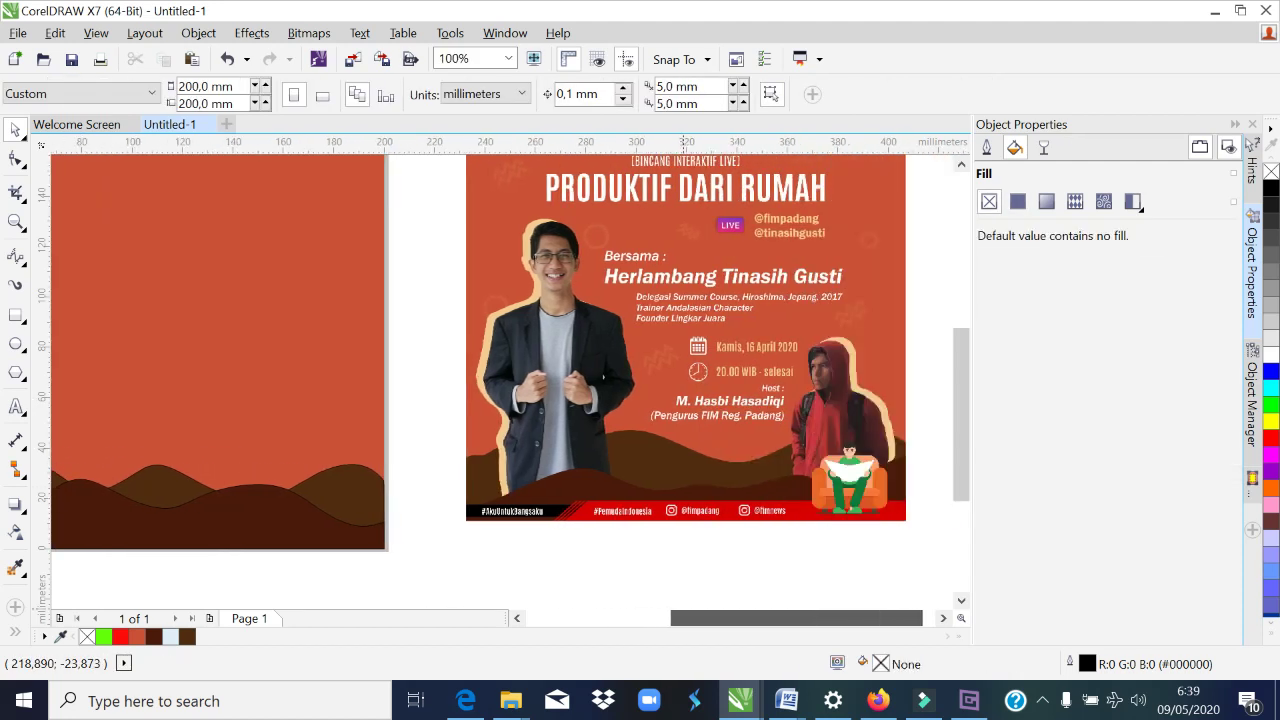
scroll(658, 605, left, 2)
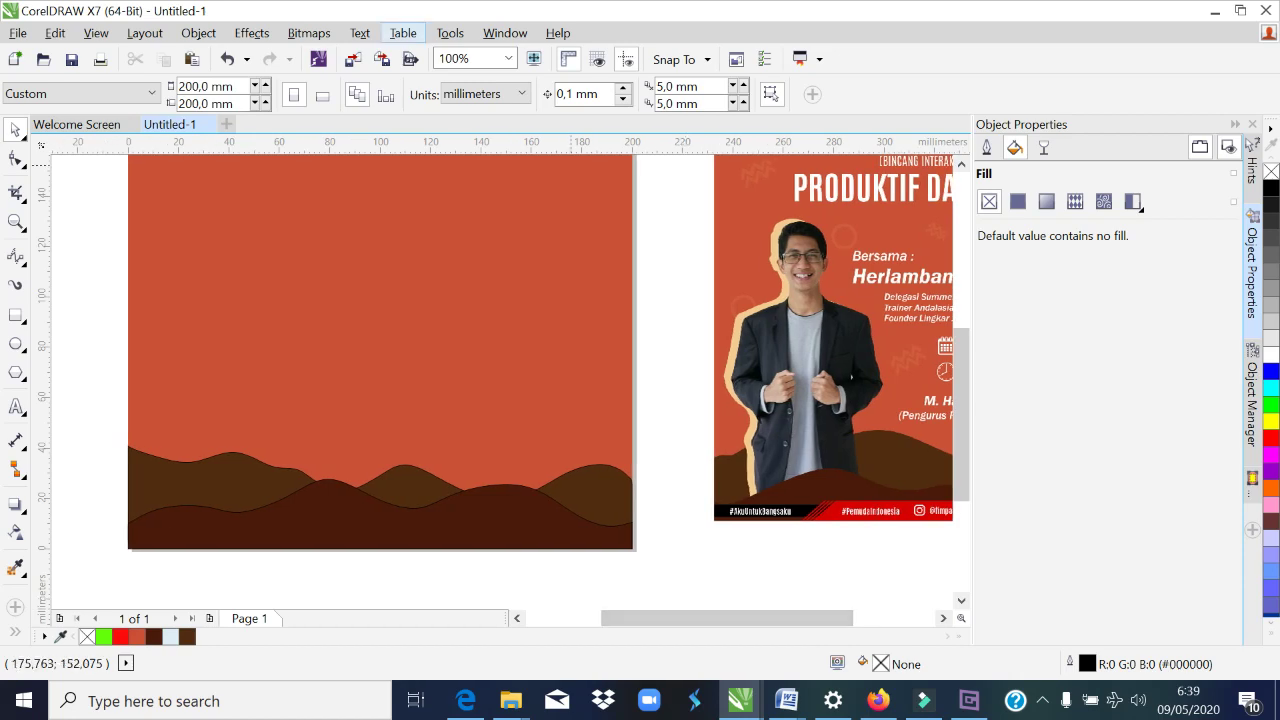
key(ctrl+i)
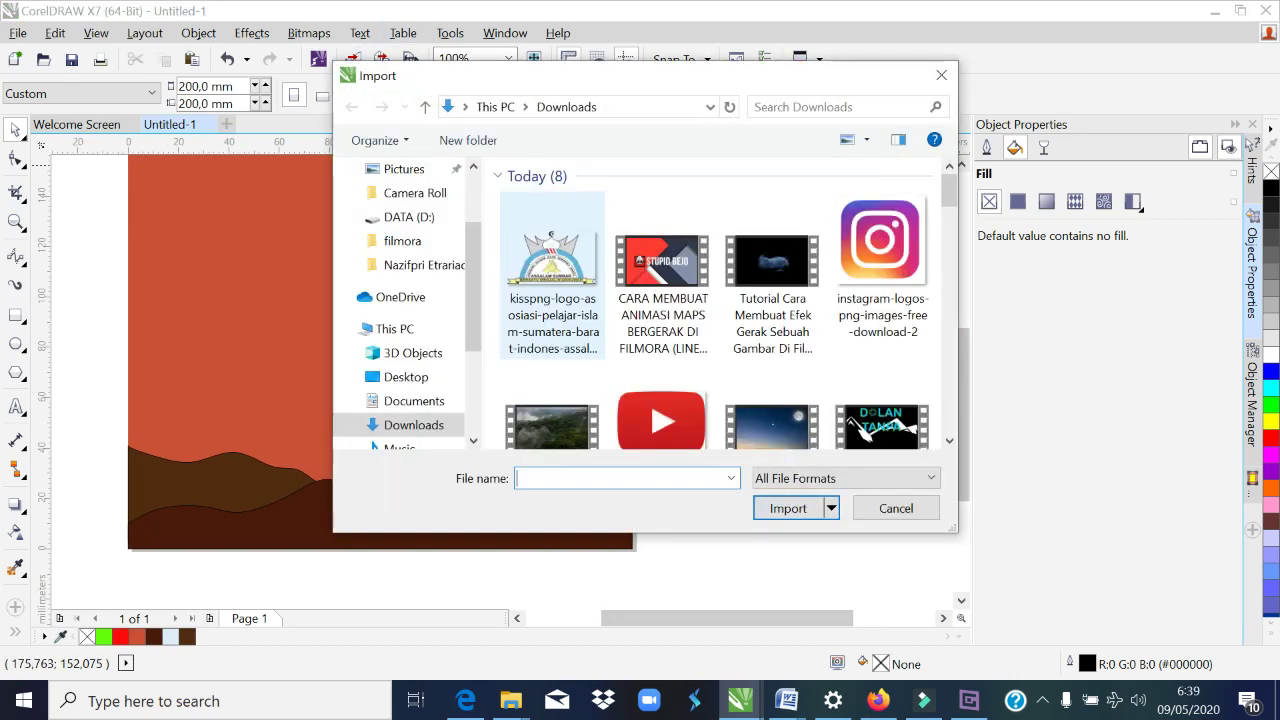
click(552, 275)
scroll(715, 300, down, 5)
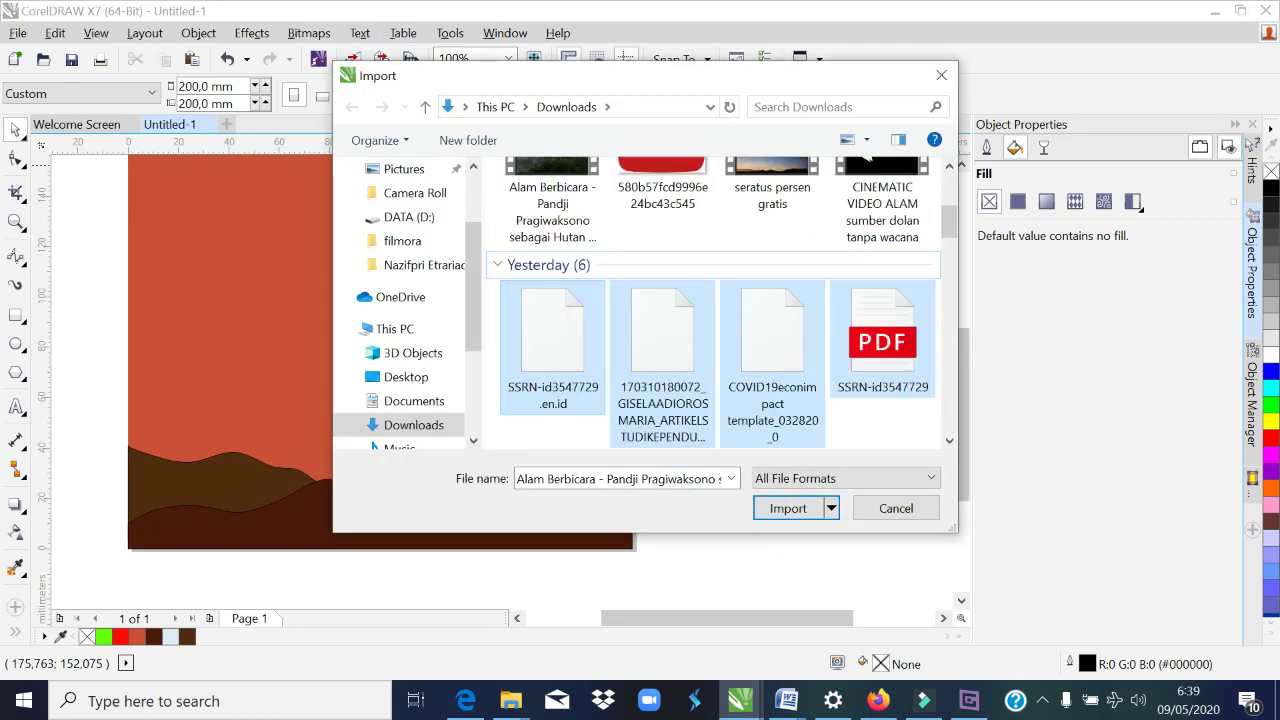
key(Down)
key(Down)
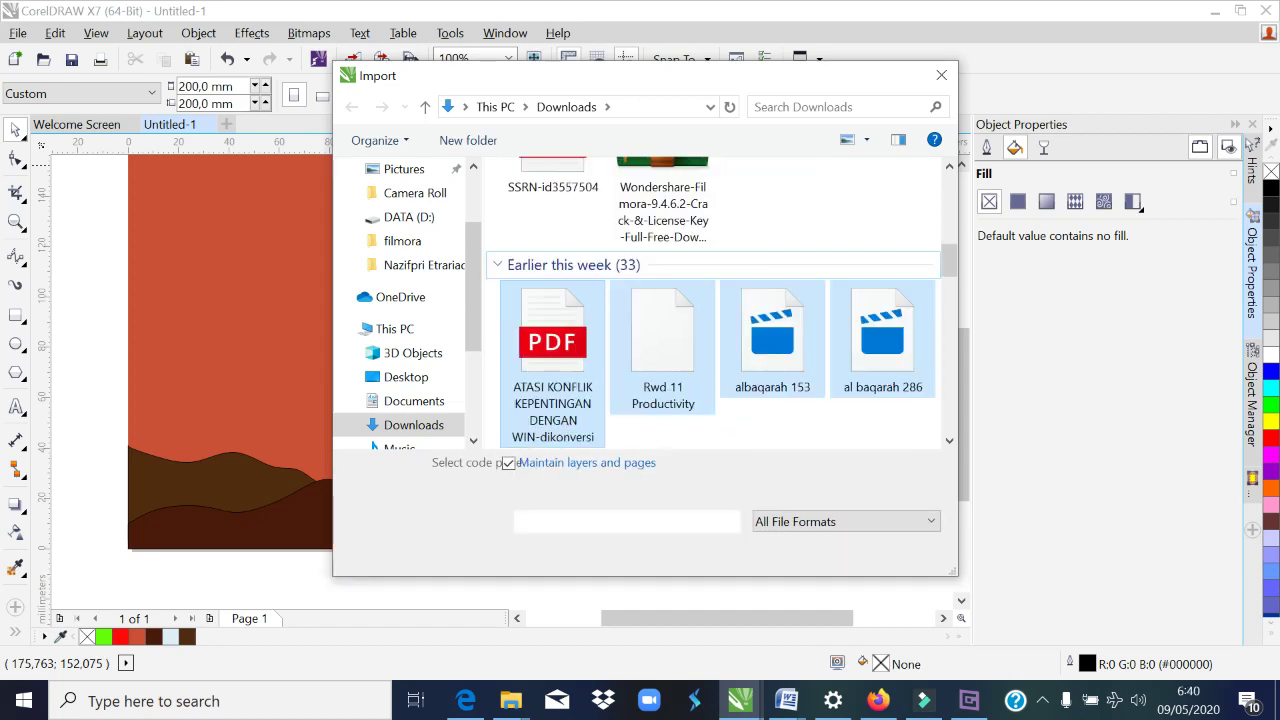
key(Down)
key(Down)
key(Down)
key(Down)
key(Down)
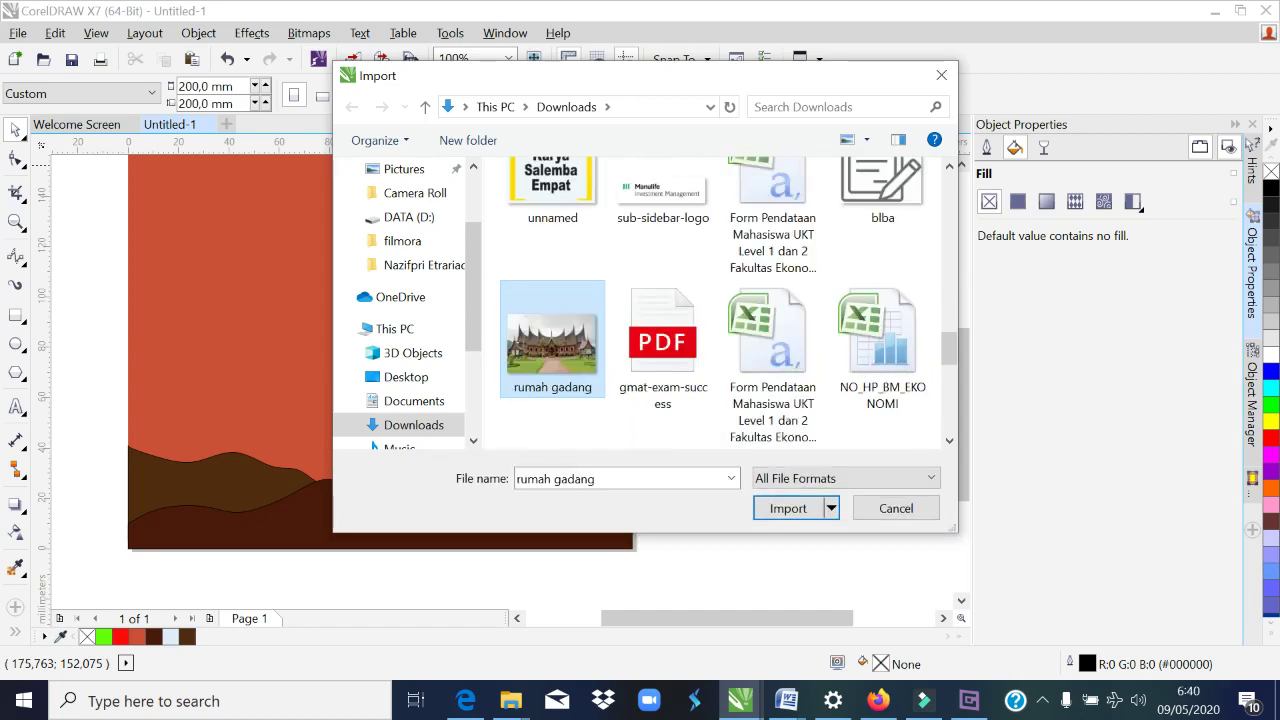
key(Down)
key(Right)
key(Return)
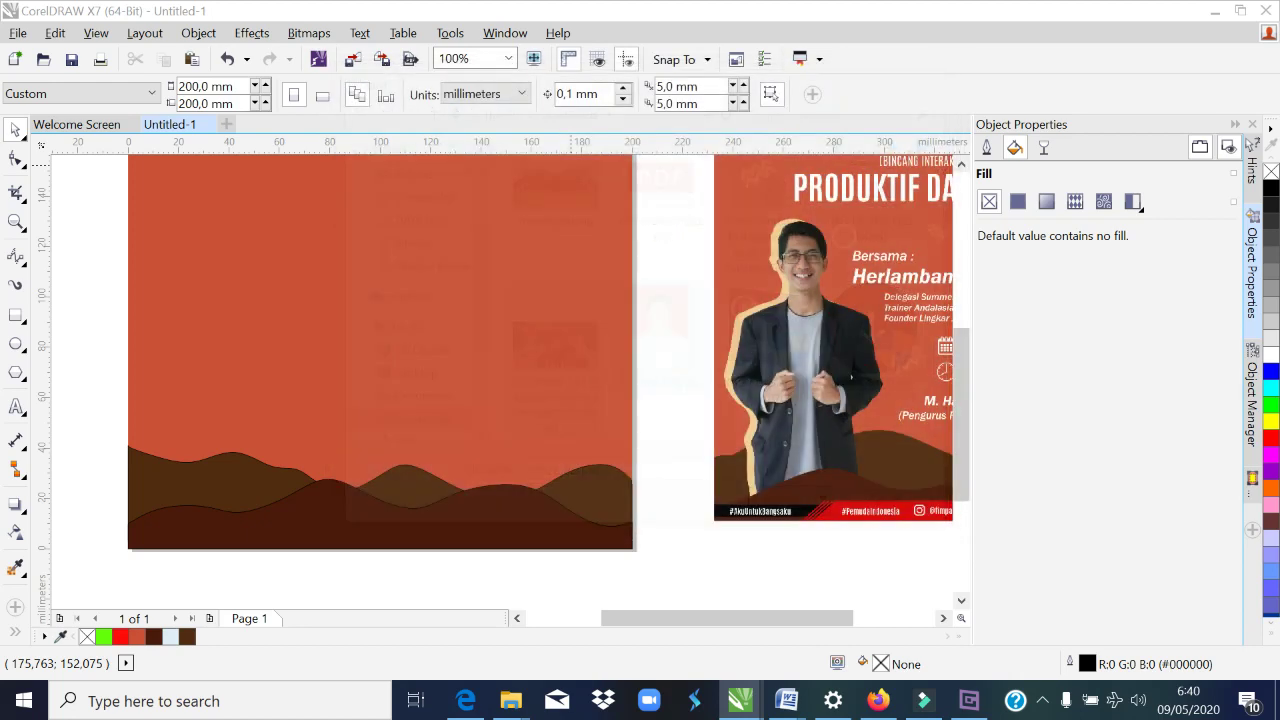
click(258, 183)
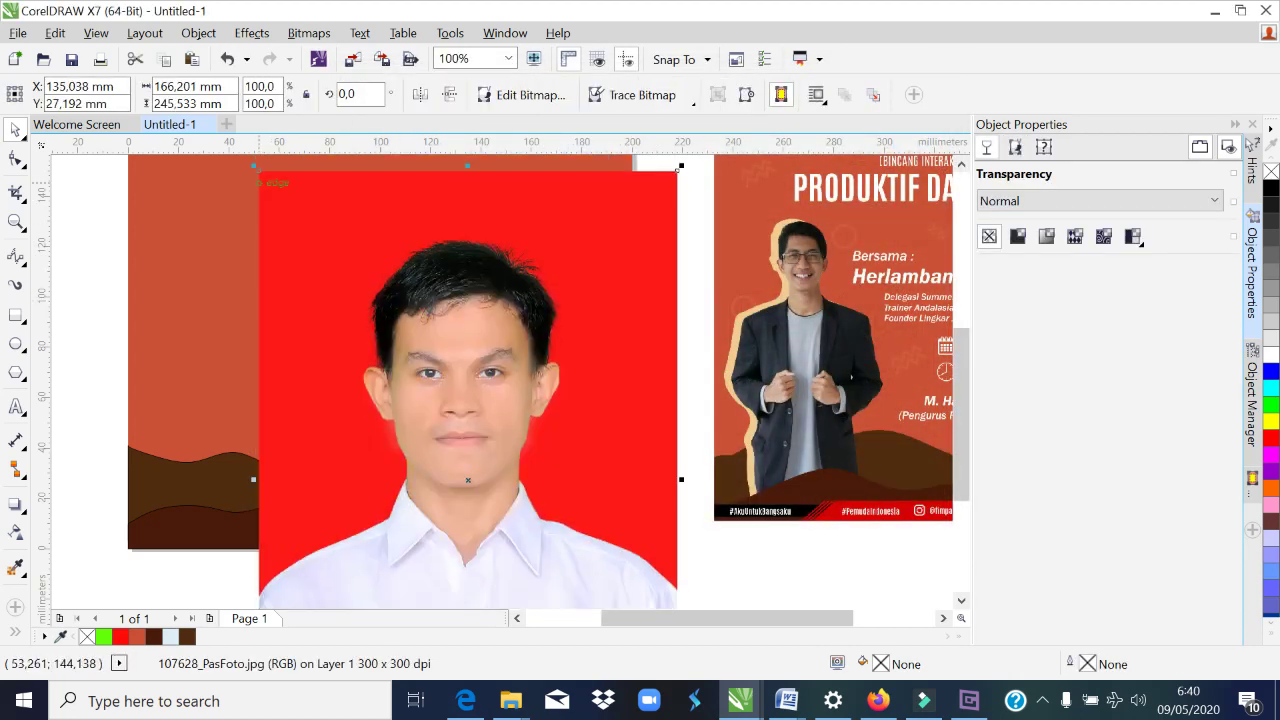
Step: Shrink the photo to about 47% and move it to the page's upper right
drag(258, 168, 475, 492)
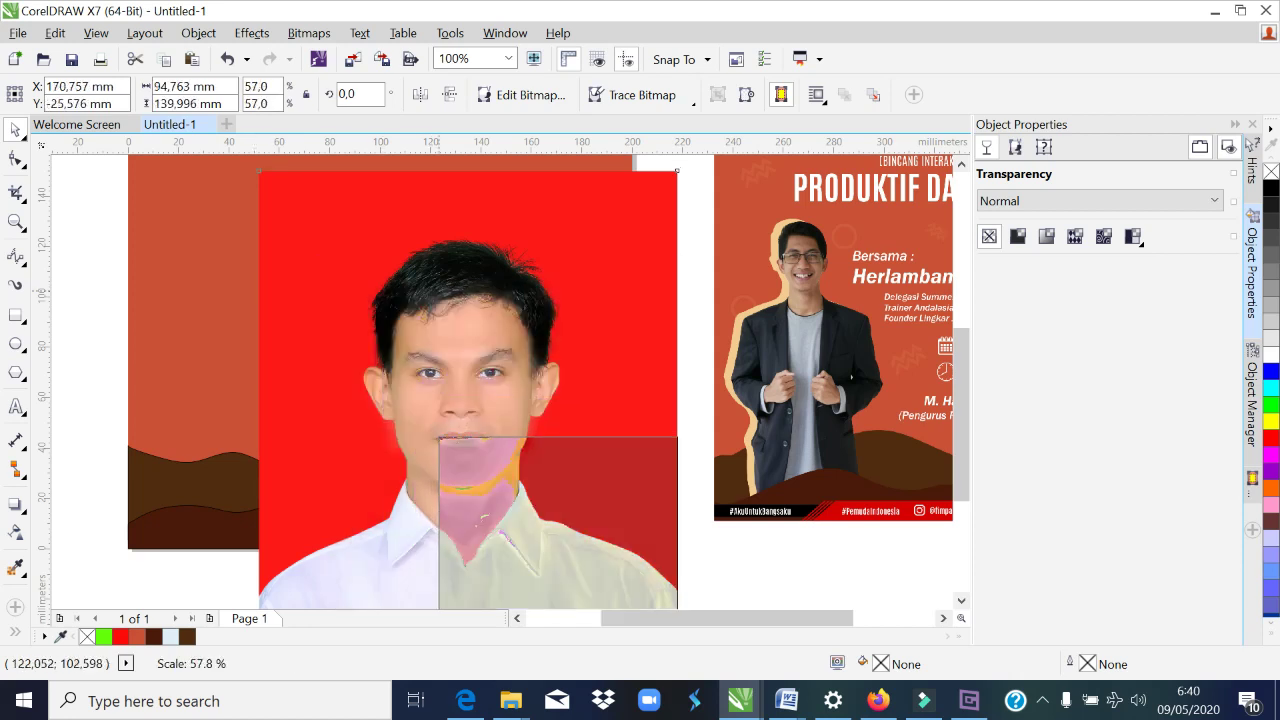
drag(583, 541, 780, 599)
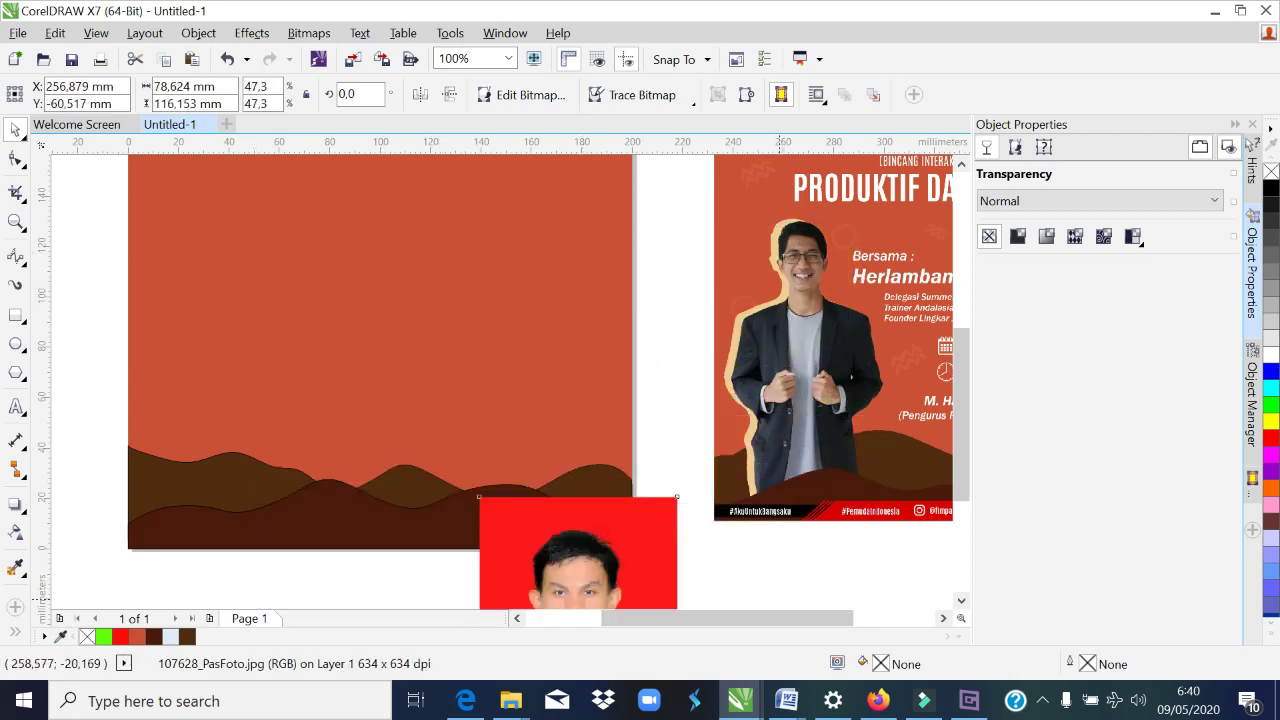
drag(781, 599, 572, 232)
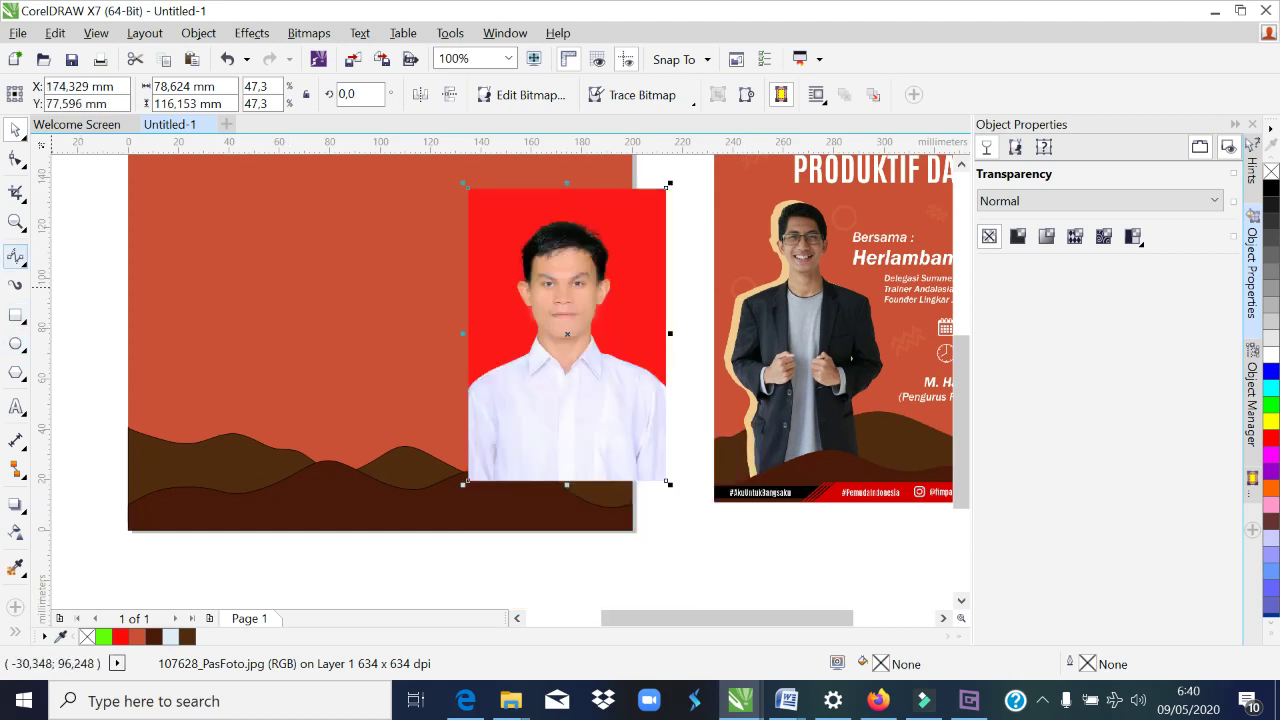
Step: With the B-Spline tool, trace up the photo's left edge and shoulder to the ear
click(15, 257)
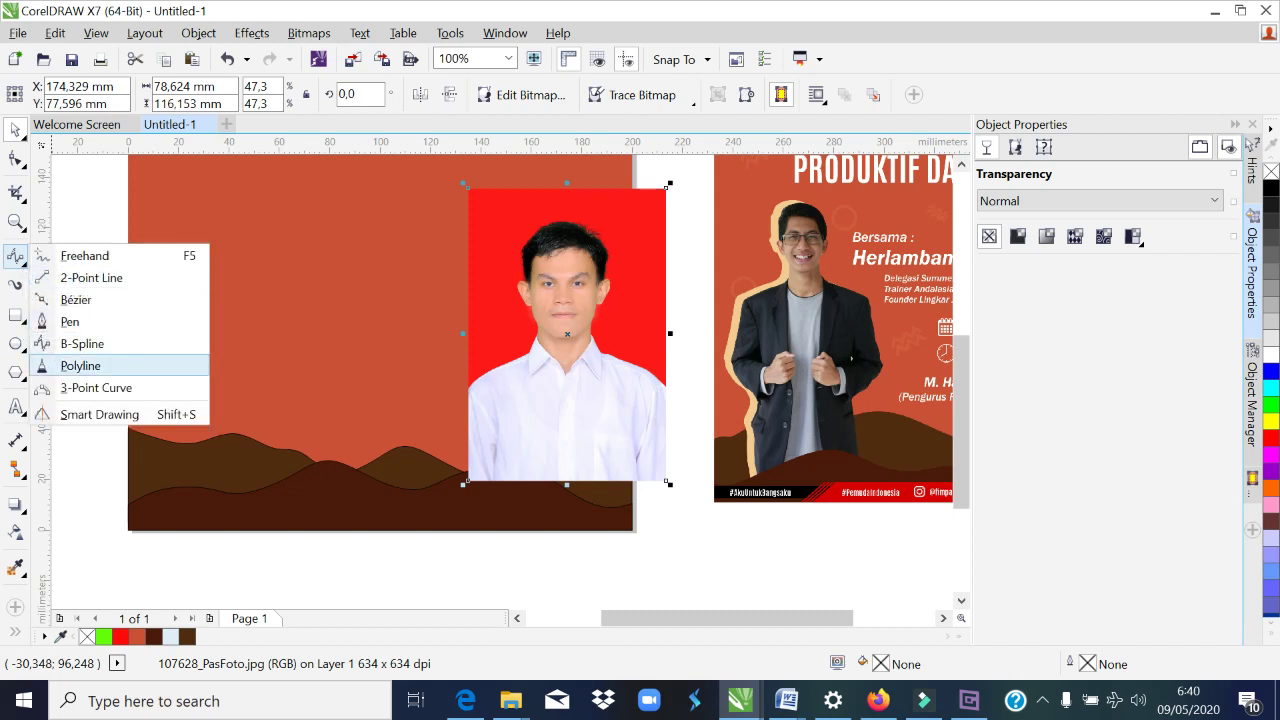
click(82, 343)
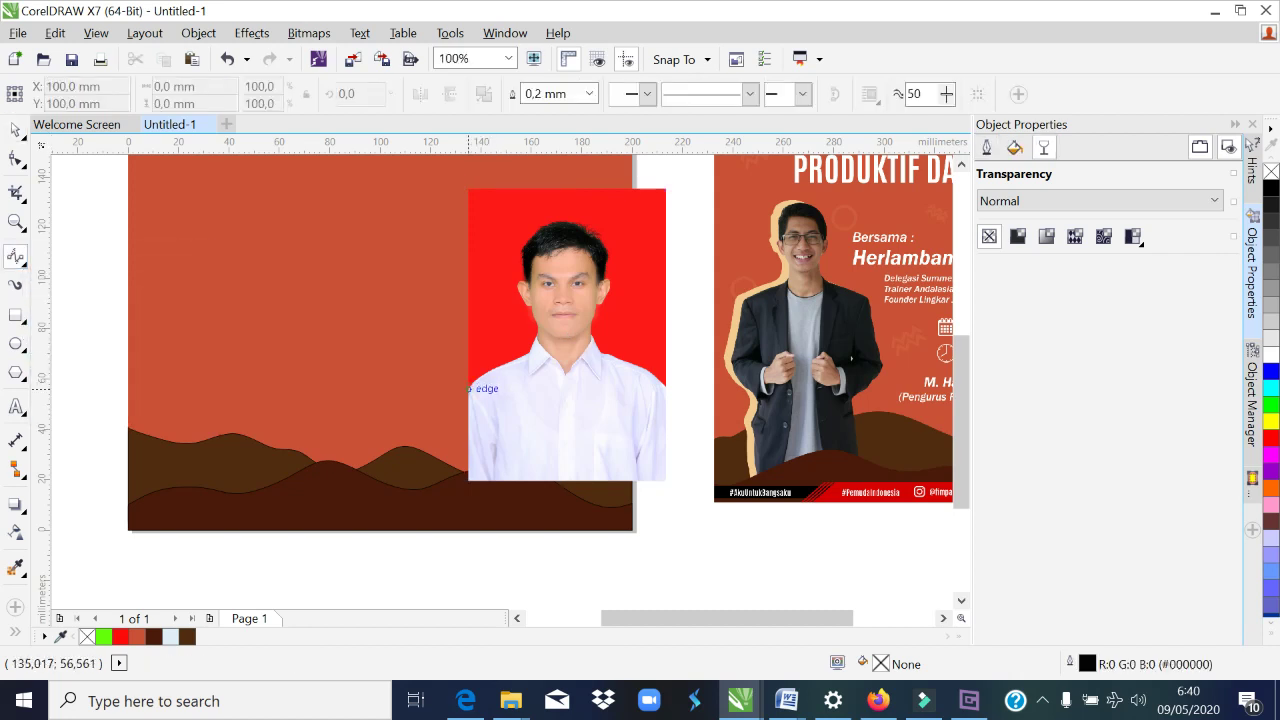
click(468, 410)
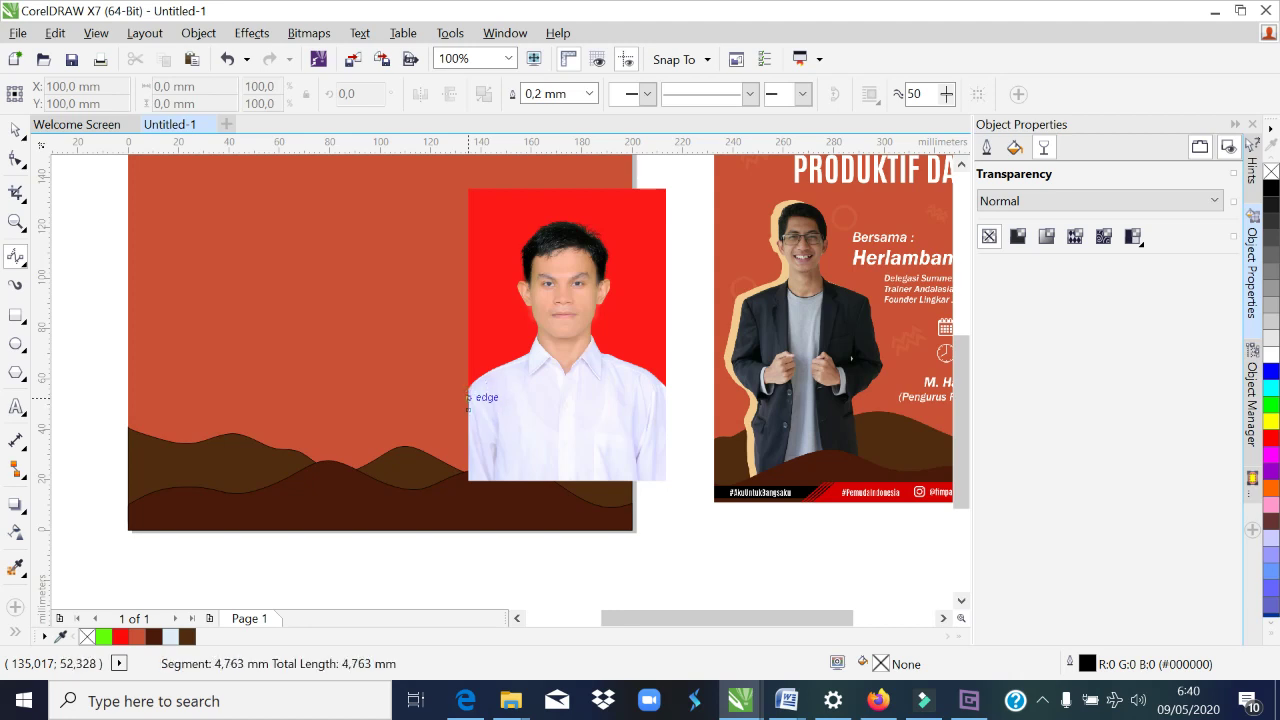
click(468, 386)
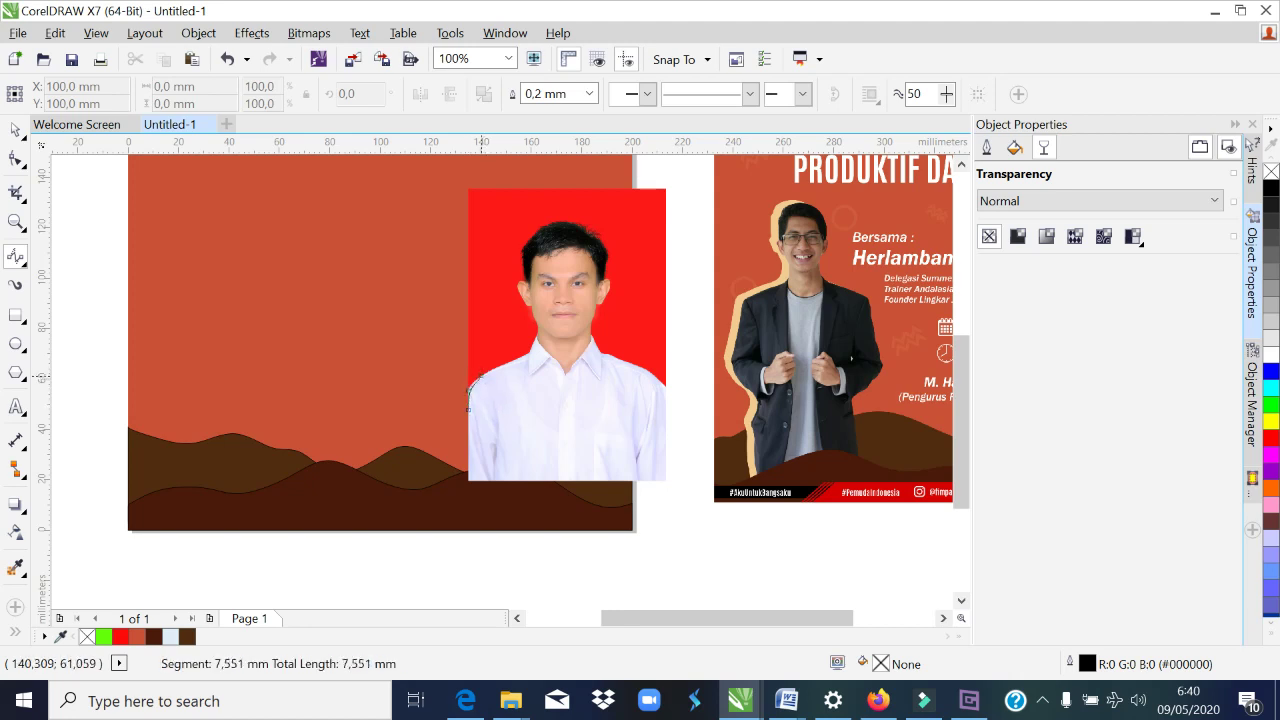
click(484, 373)
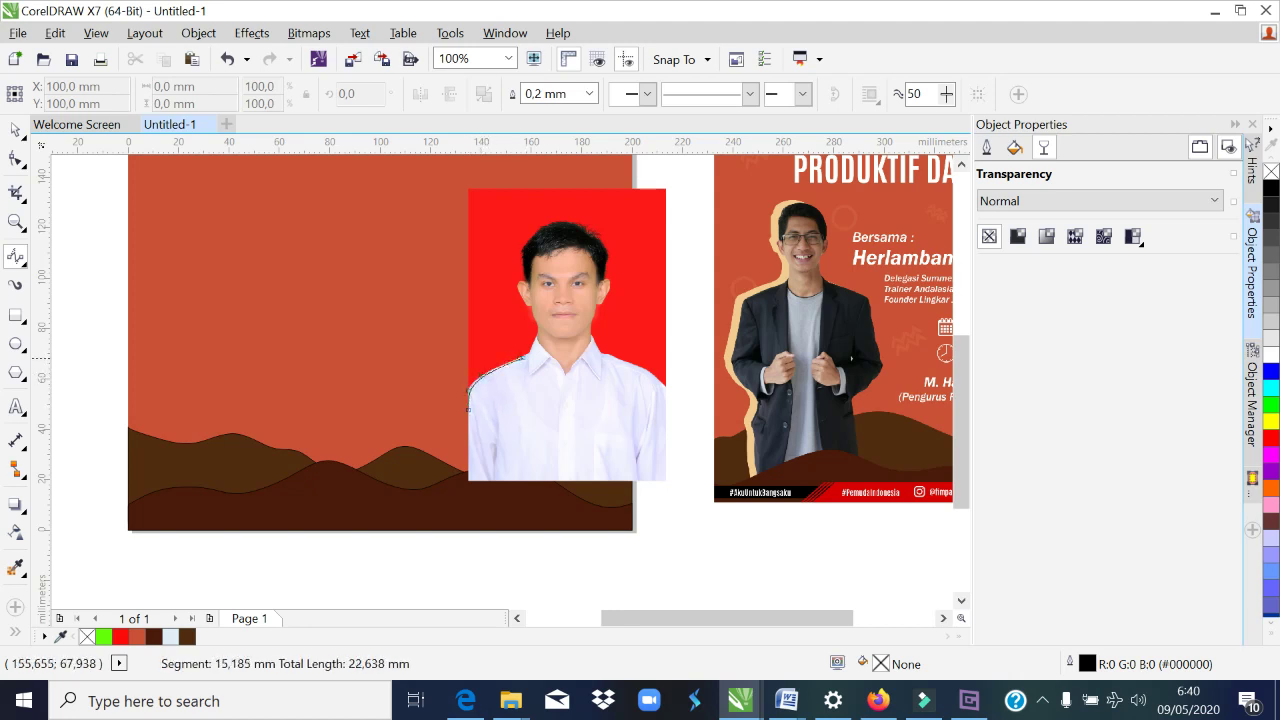
click(522, 356)
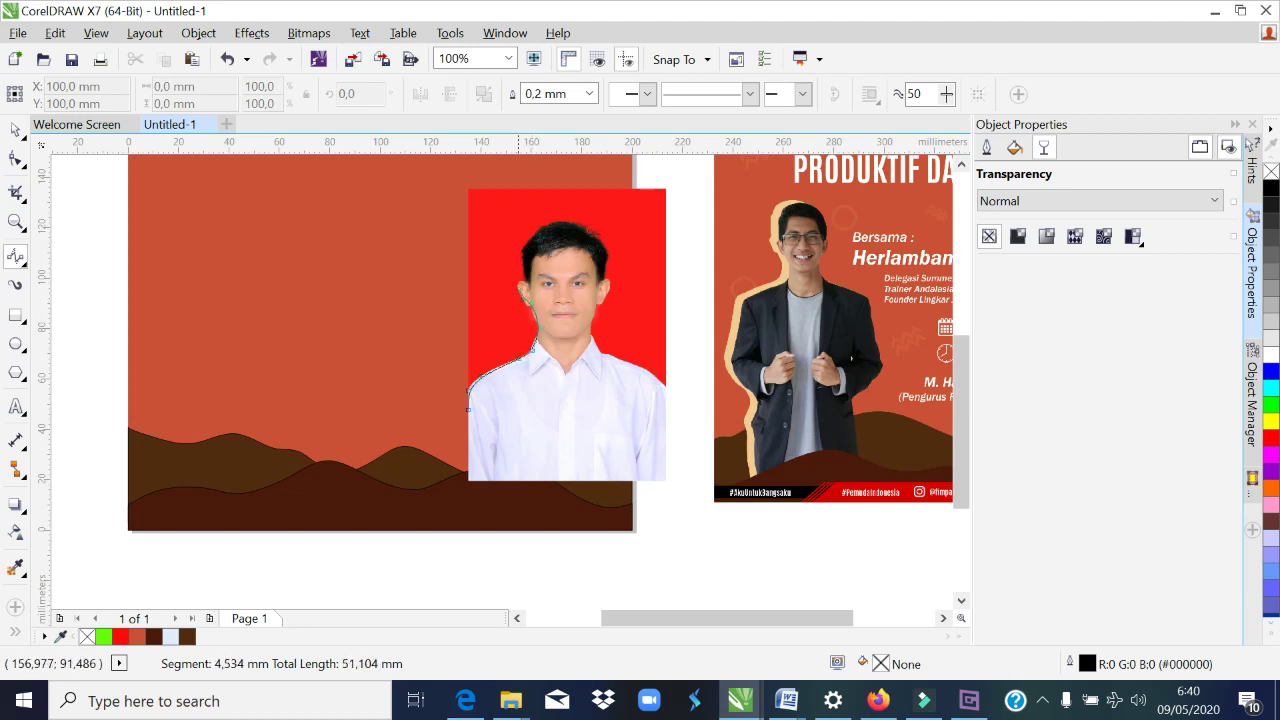
click(527, 284)
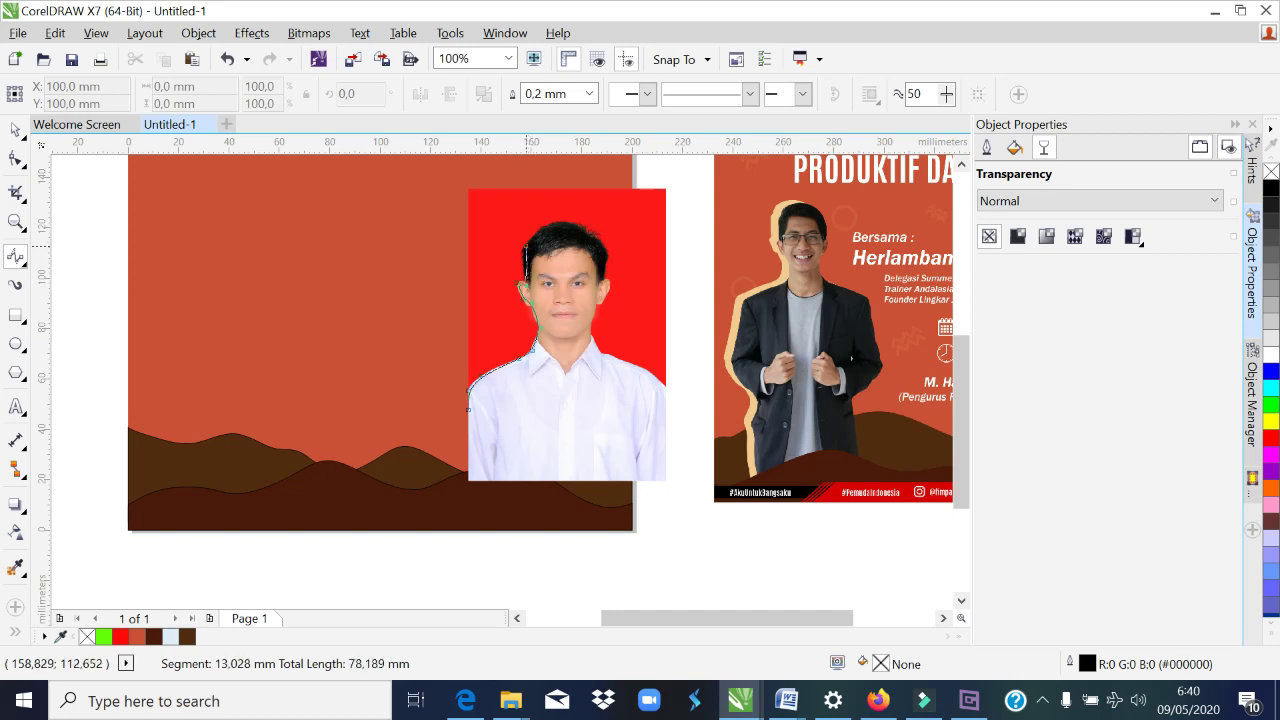
Step: Continue the outline over the head, down the right shoulder and along the photo's bottom edge
click(543, 224)
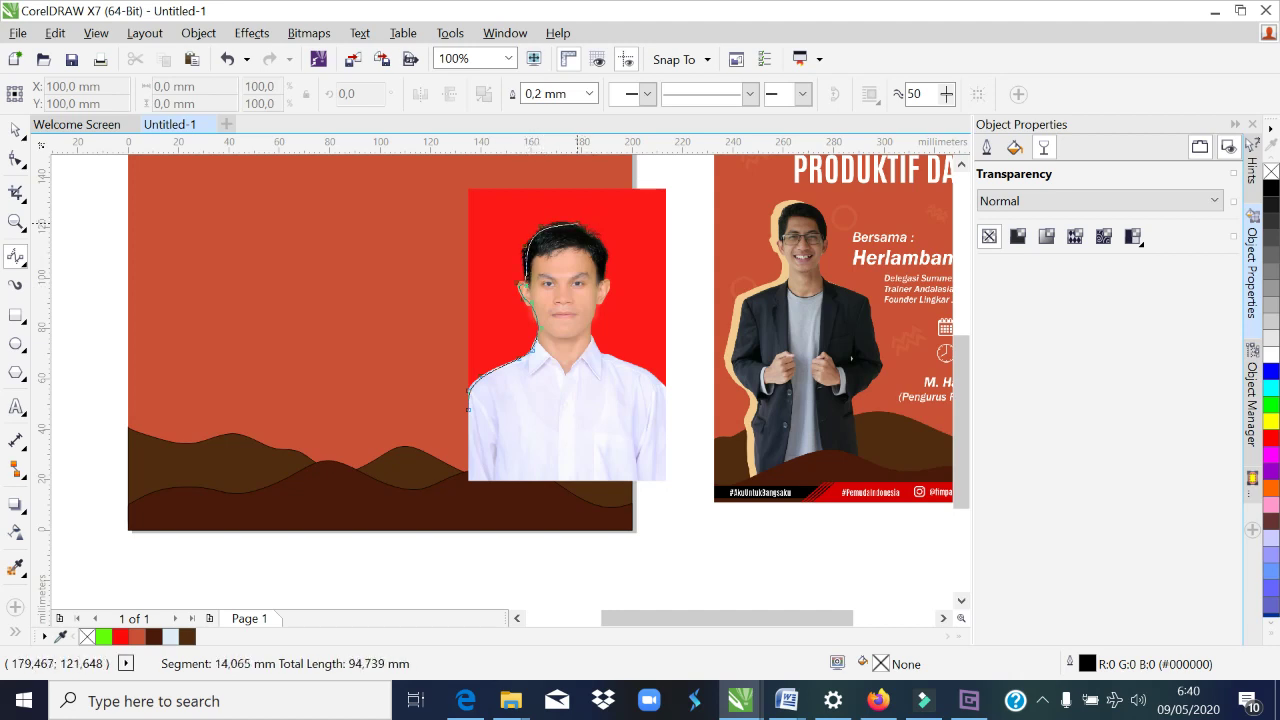
click(574, 226)
click(603, 241)
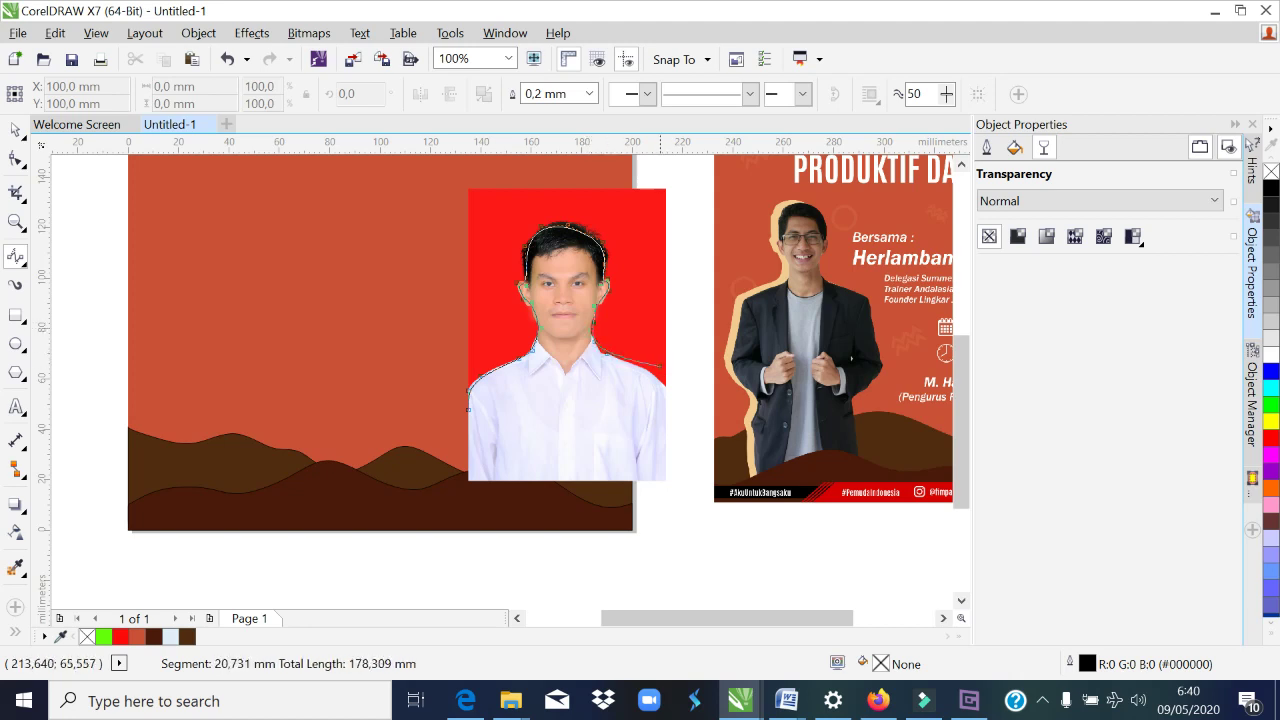
click(666, 394)
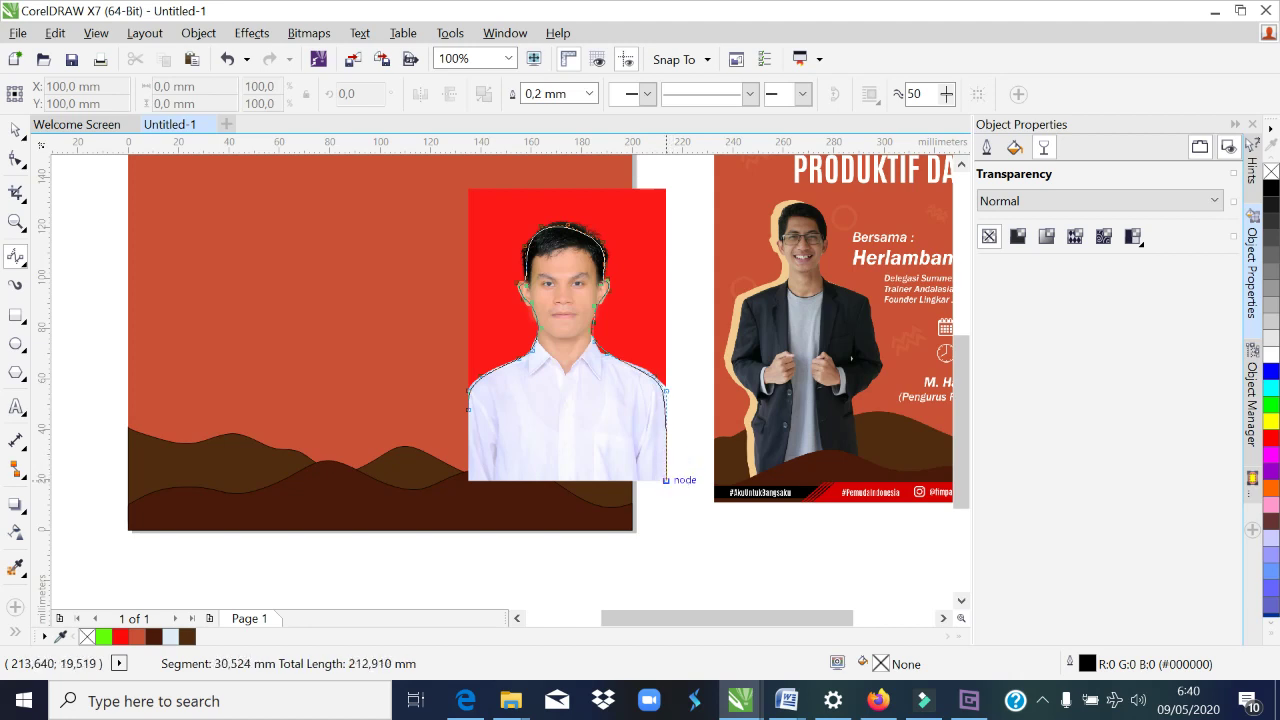
click(666, 480)
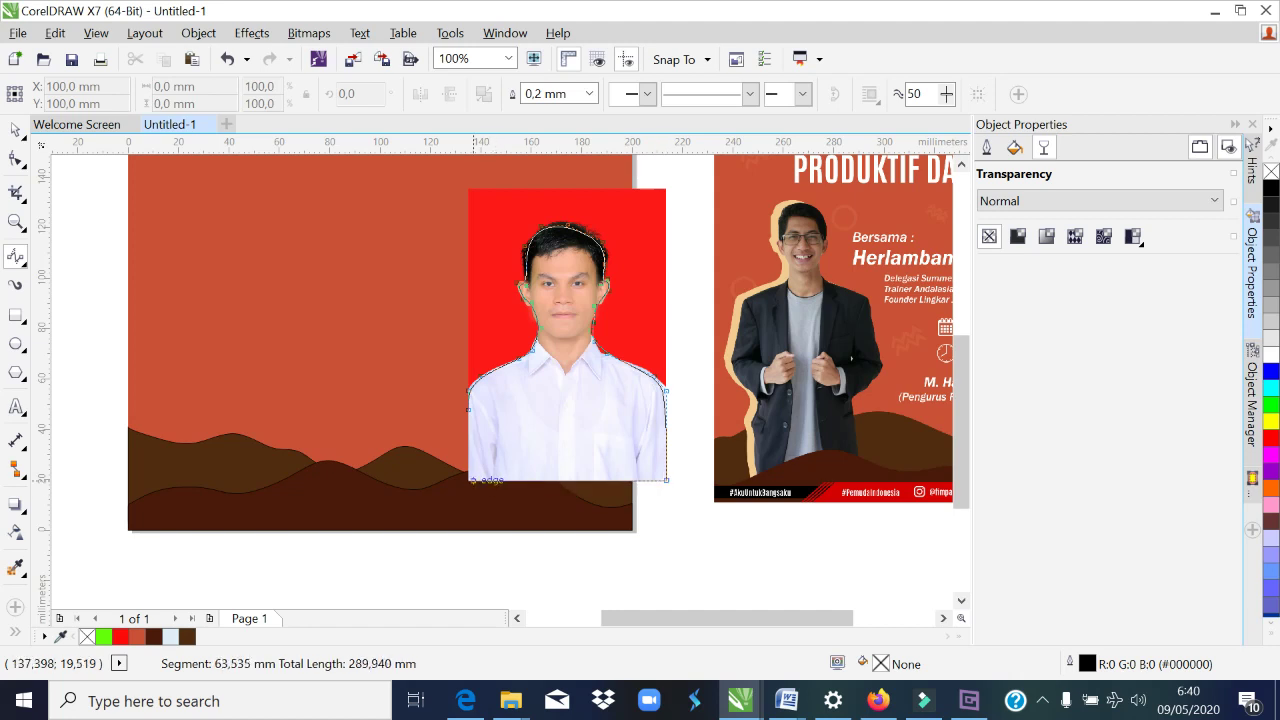
click(517, 480)
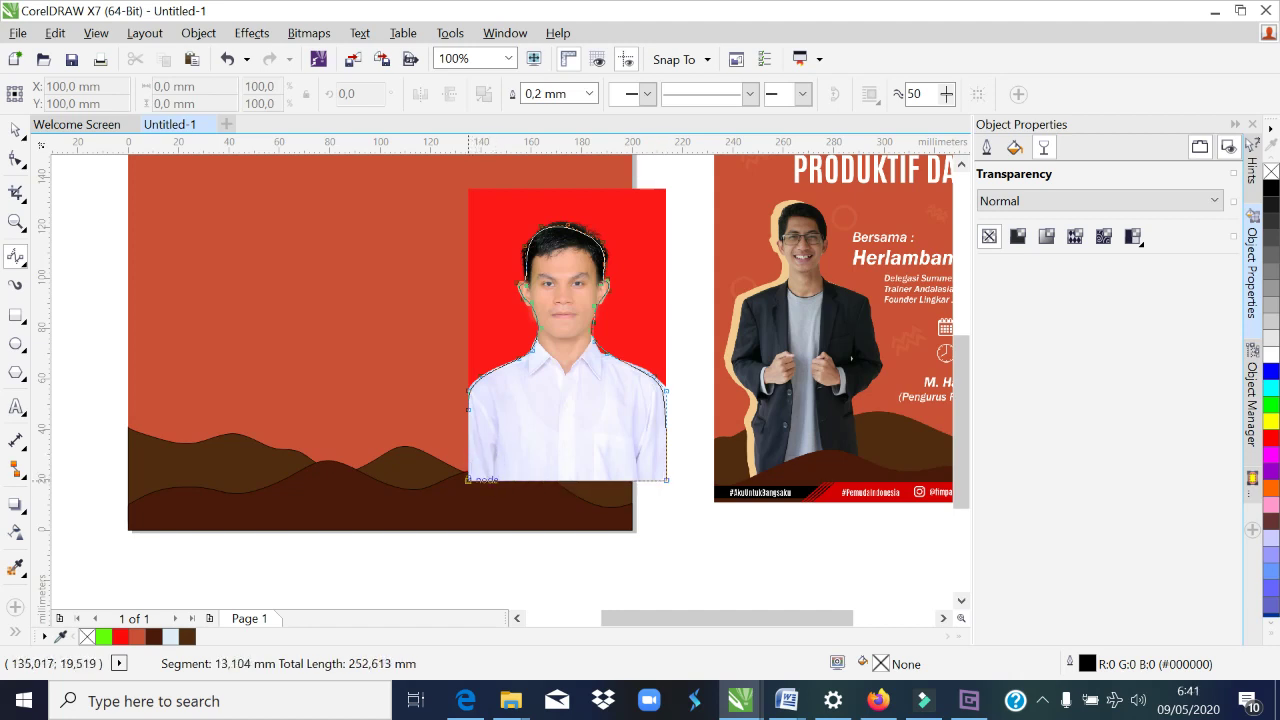
click(467, 480)
Step: Close the outline, intersect it with the photo, and delete the original red-background bitmap
click(468, 409)
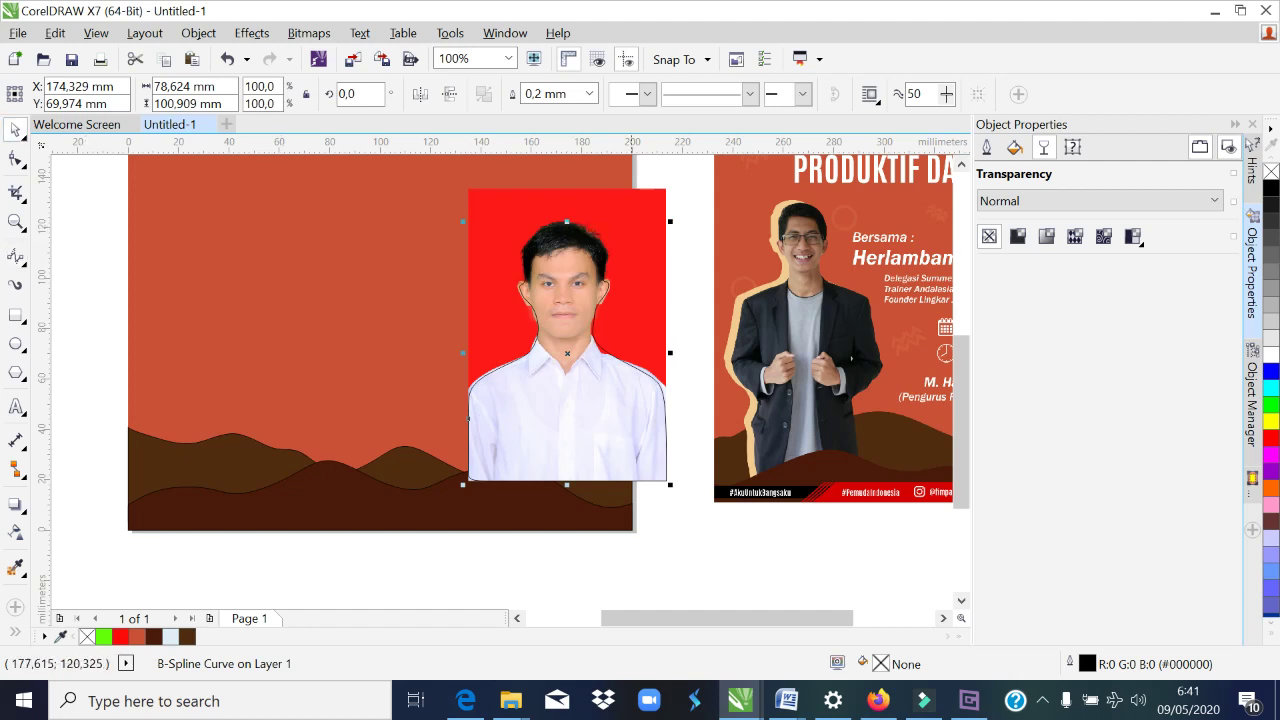
drag(695, 177, 449, 565)
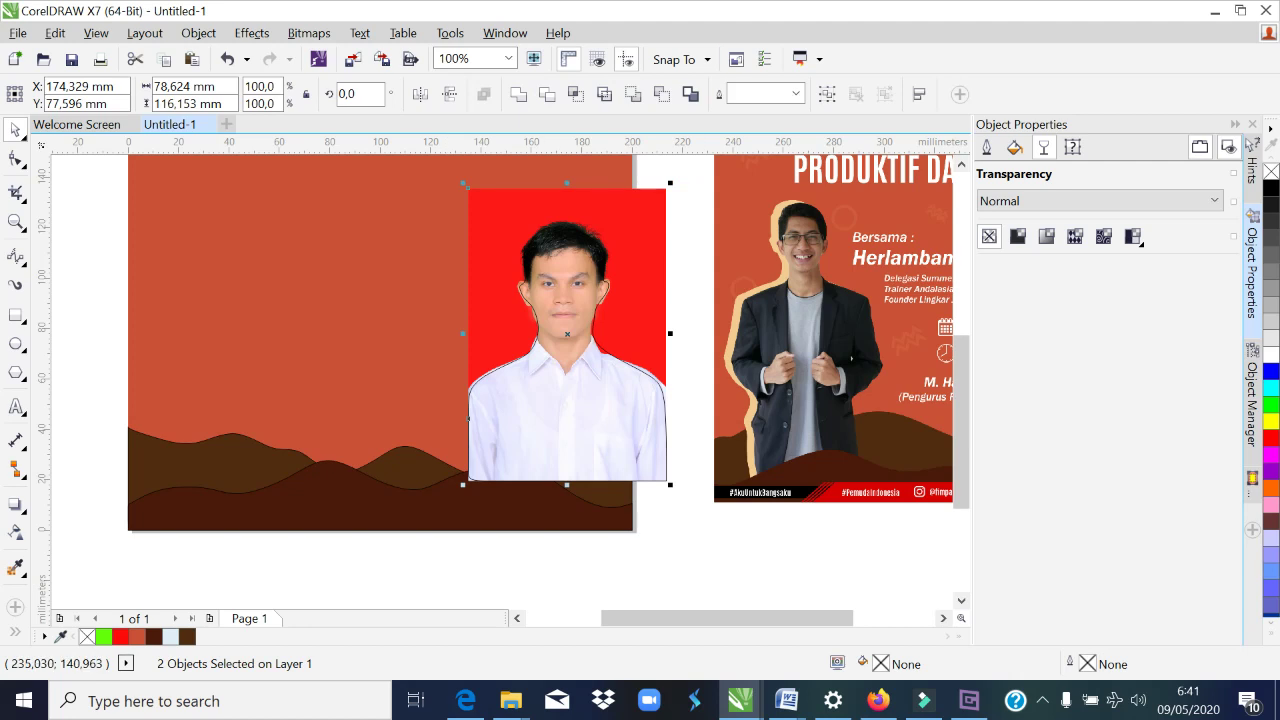
click(576, 94)
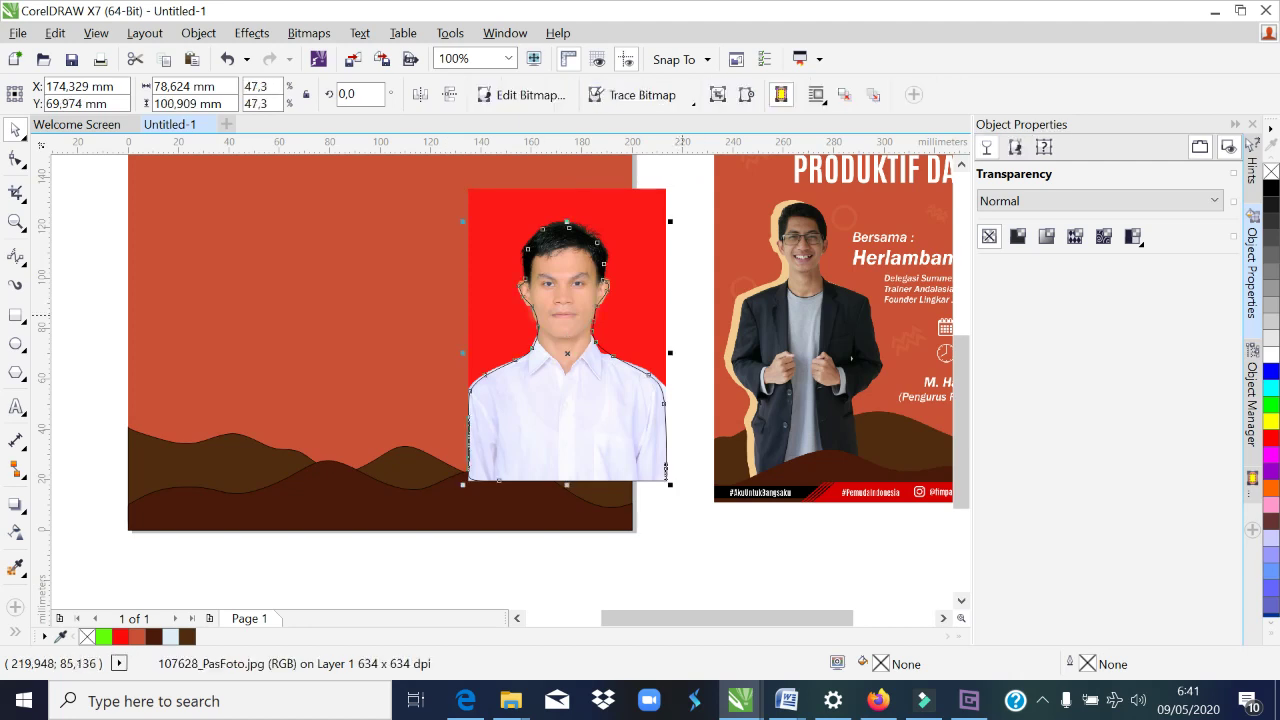
key(Delete)
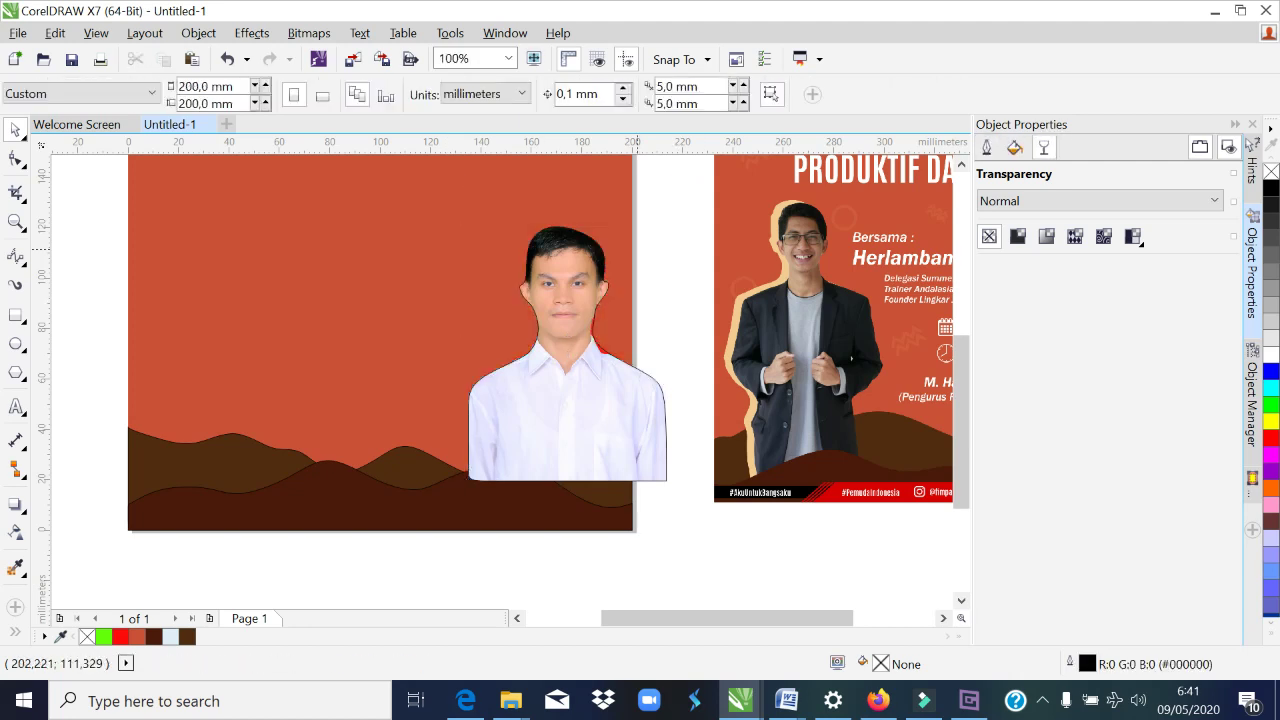
Step: Select the traced curve, cycle the selection, and undo the last change
click(573, 378)
key(Escape)
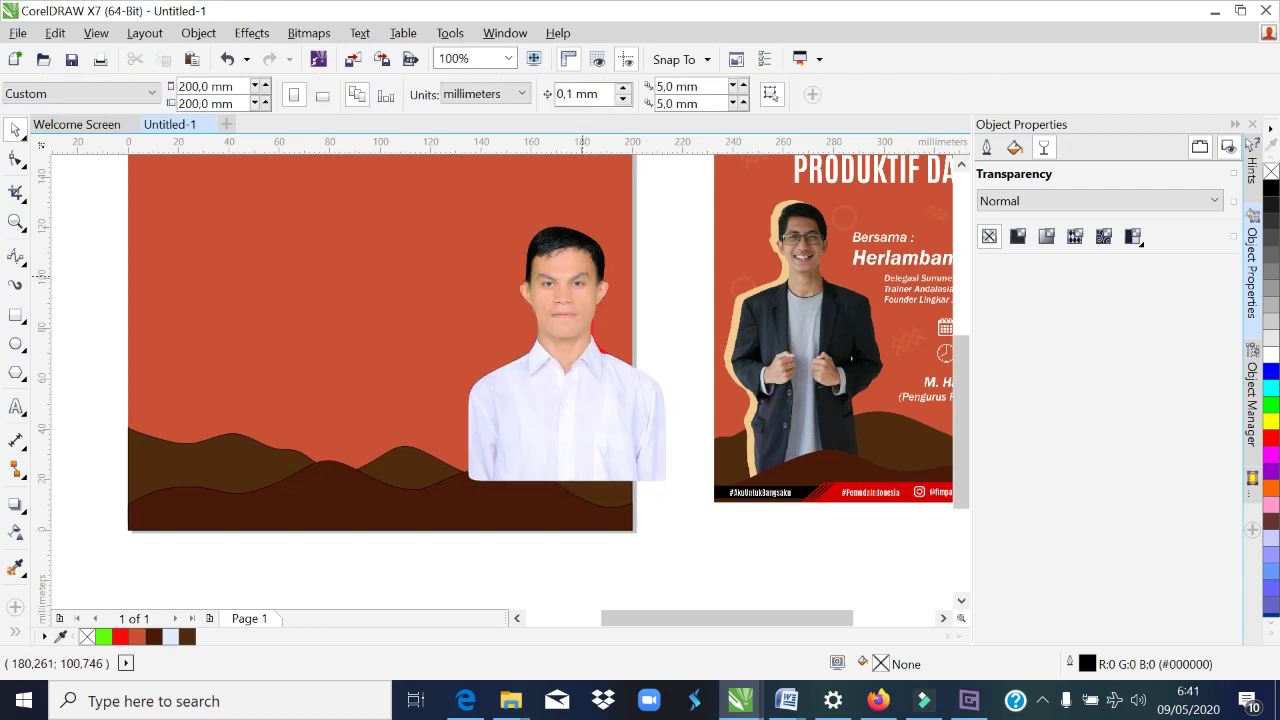
key(Tab)
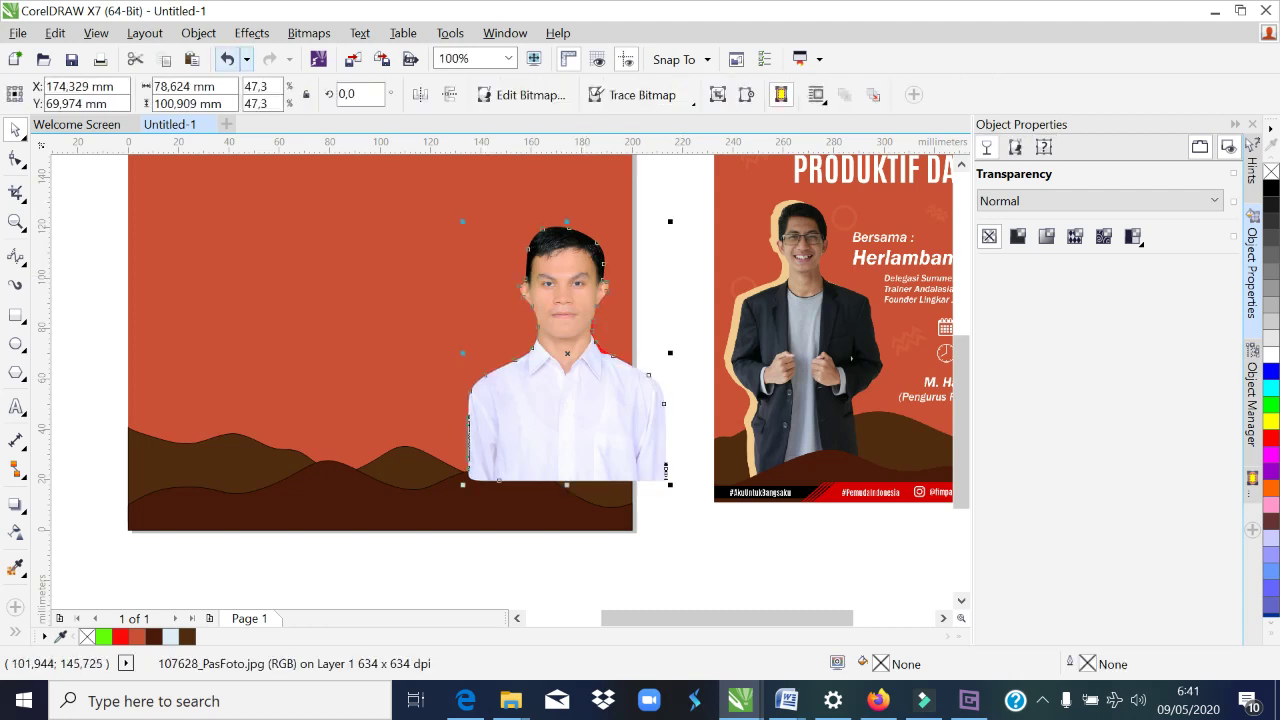
key(ctrl+z)
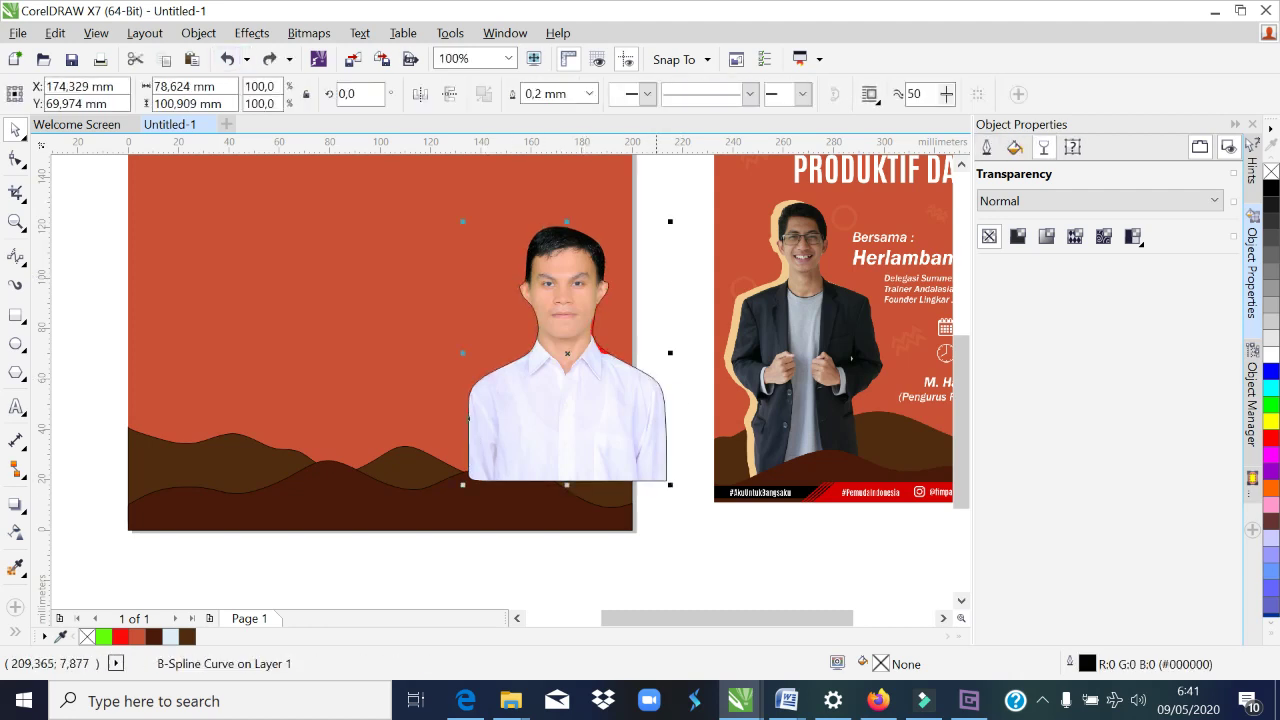
Step: Fill the traced outline curve with the reference halo's beige #EBCCA0
click(658, 512)
click(605, 360)
click(1014, 147)
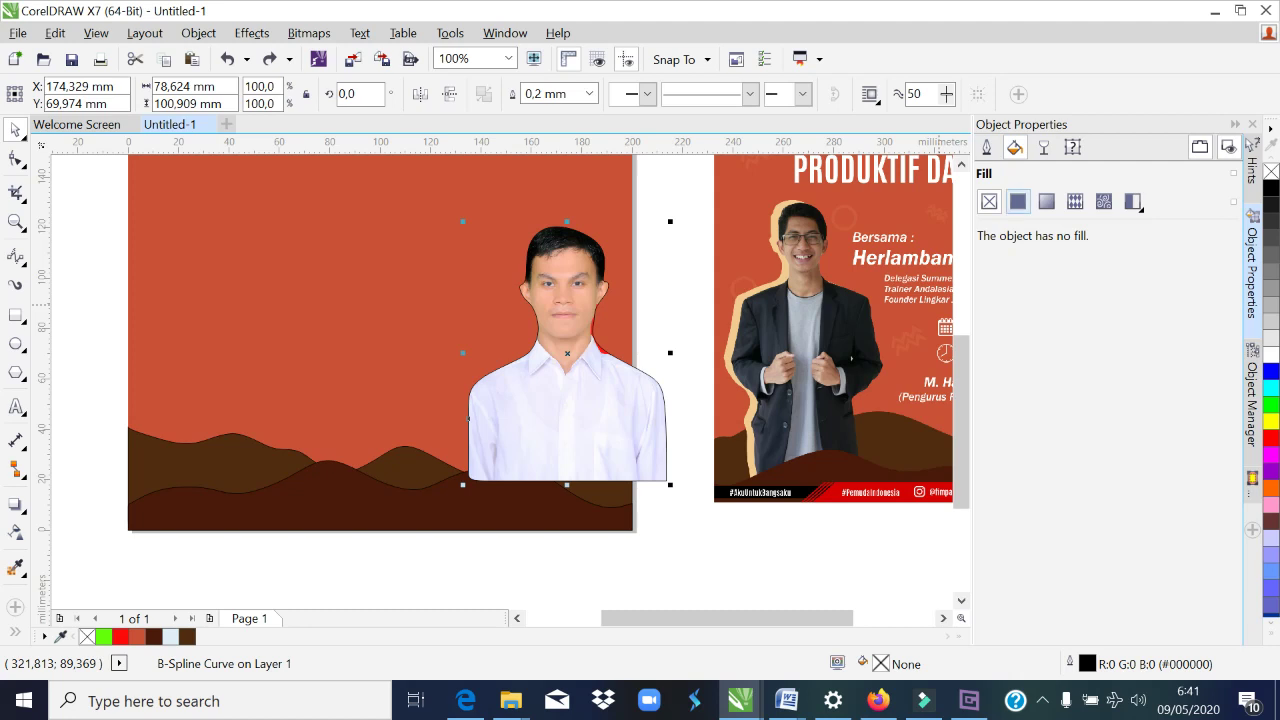
click(1017, 201)
click(1091, 252)
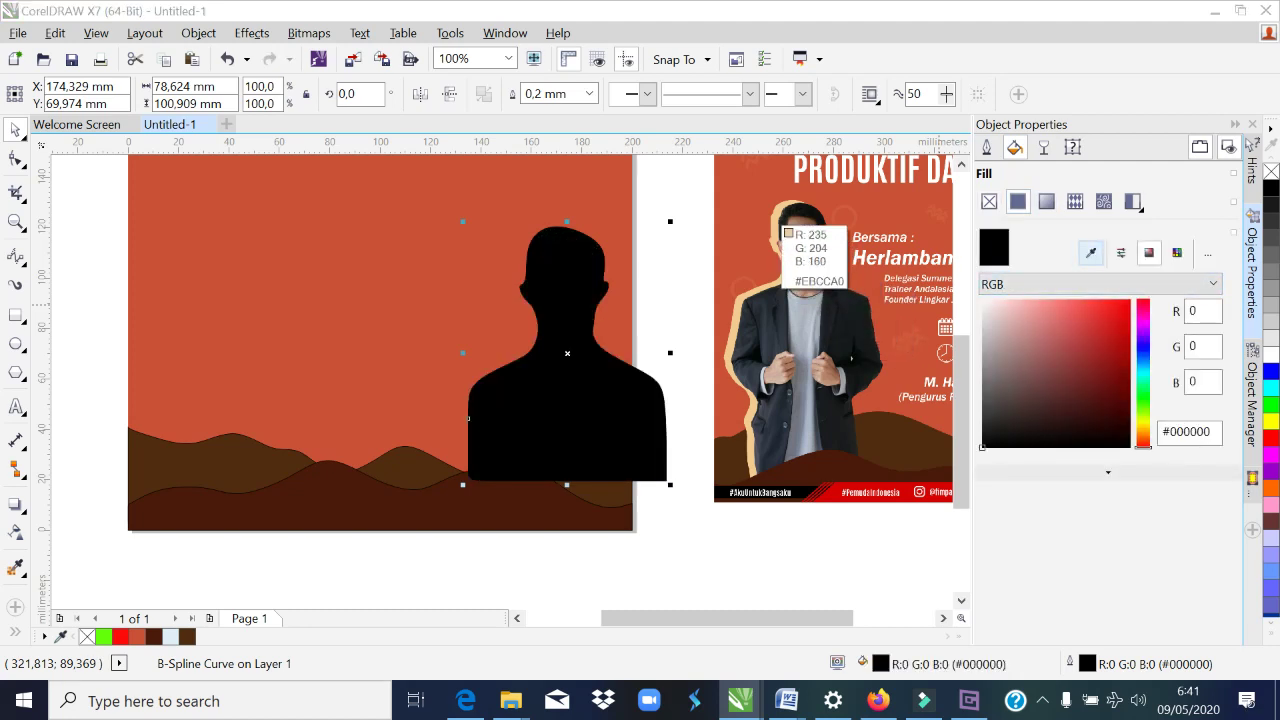
click(779, 222)
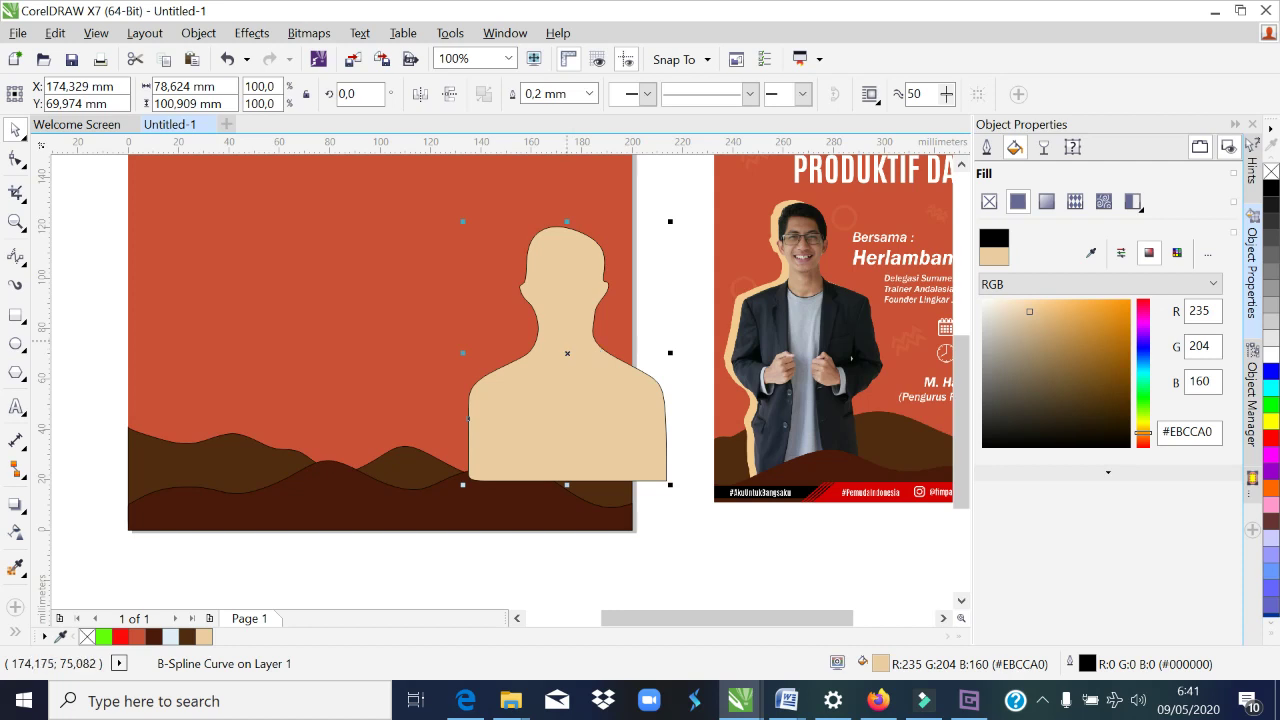
Step: Send the beige silhouette back one behind the photo and nudge it up-left as a halo
right_click(567, 341)
mouse_move(615, 461)
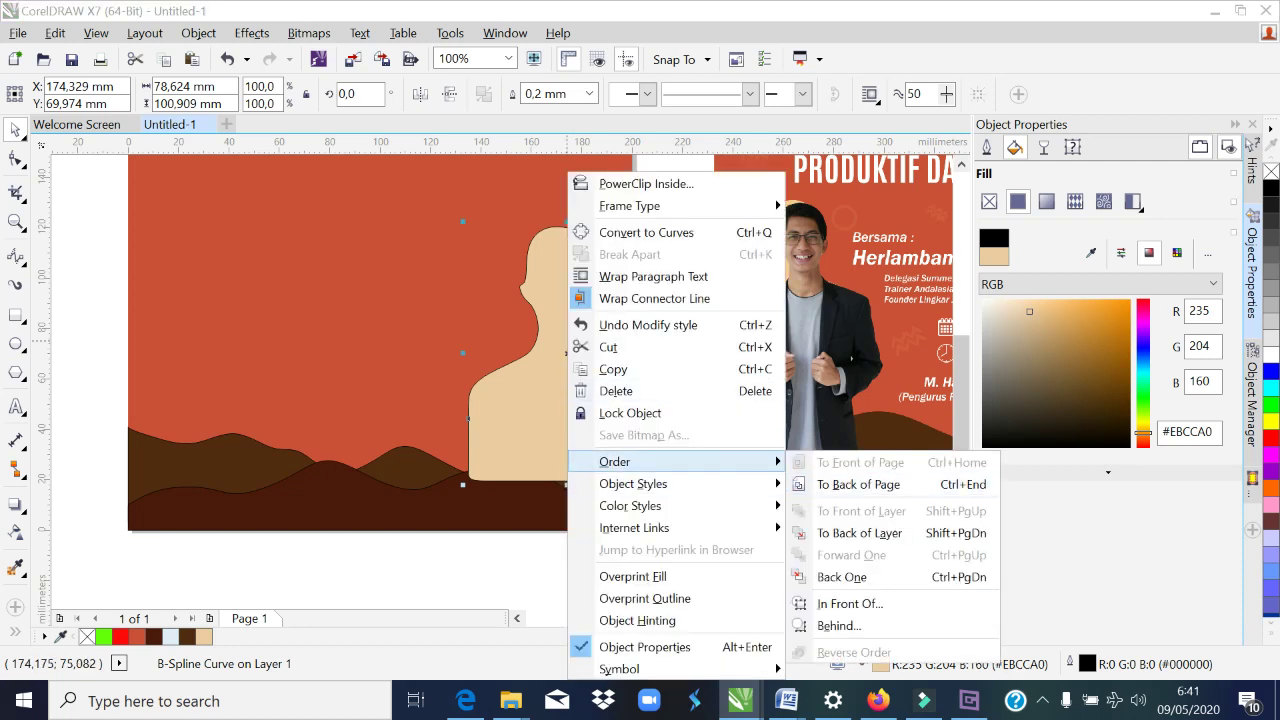
click(842, 577)
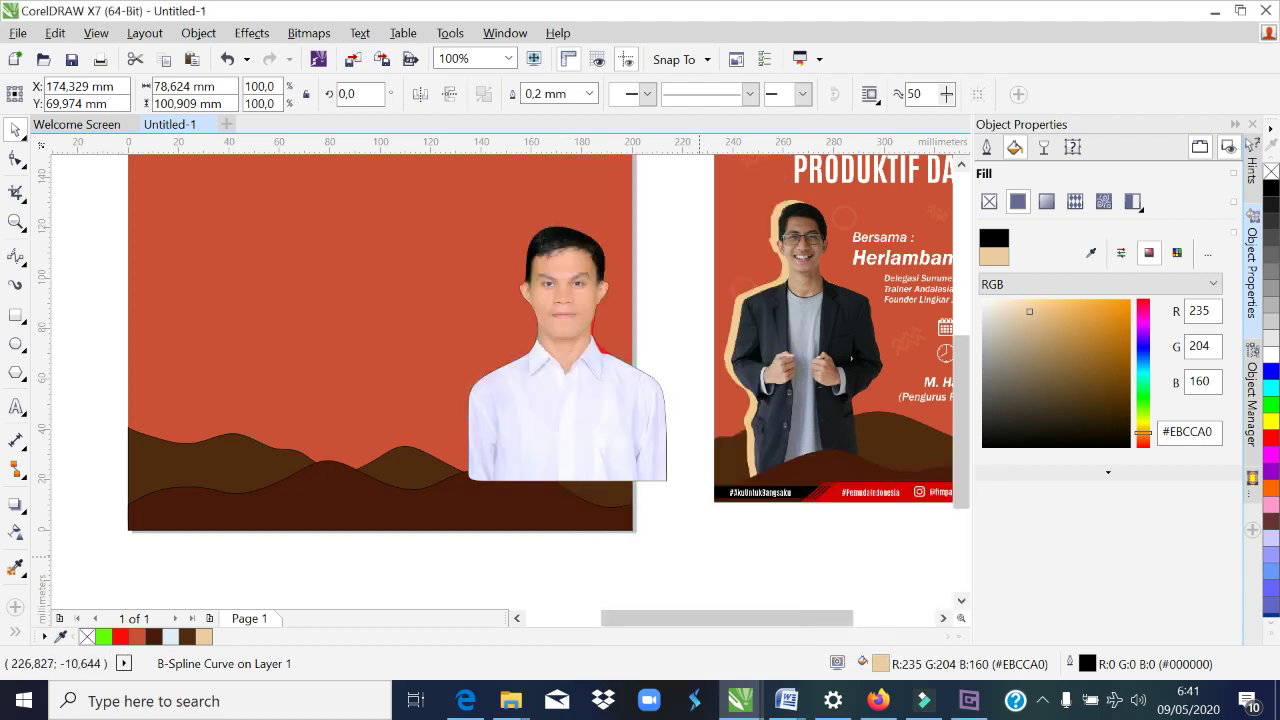
click(699, 557)
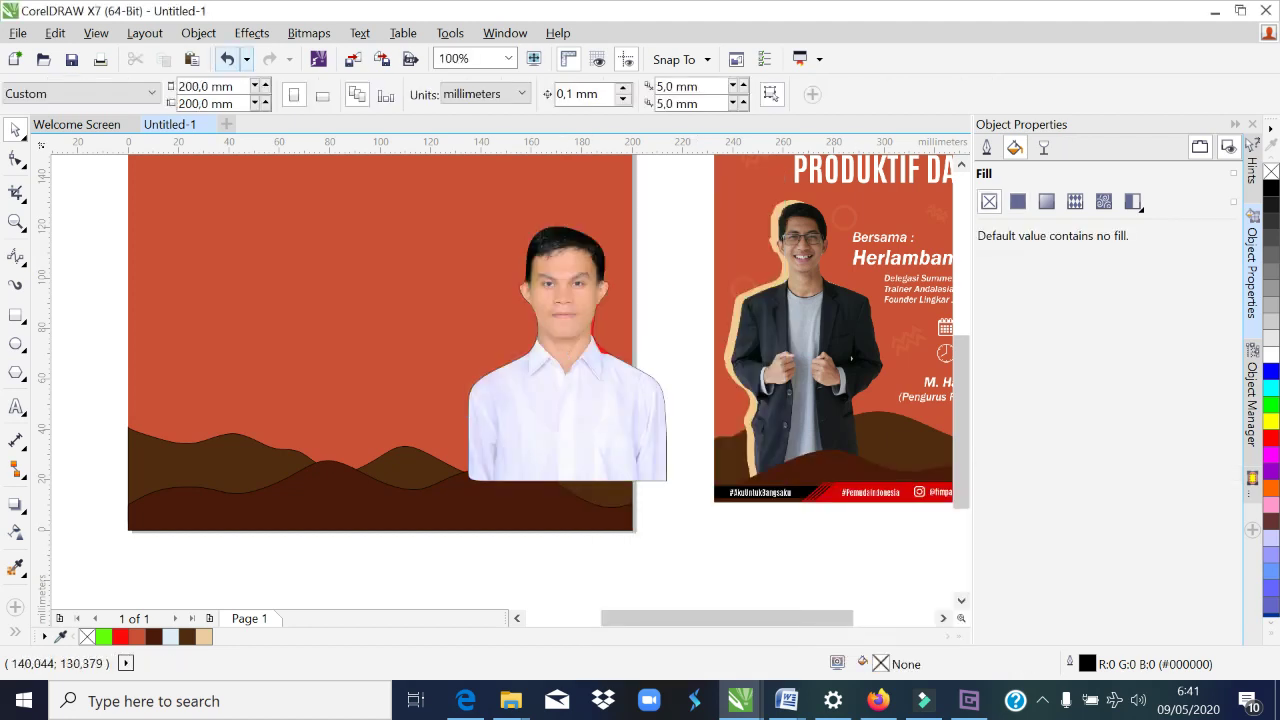
click(227, 59)
click(270, 59)
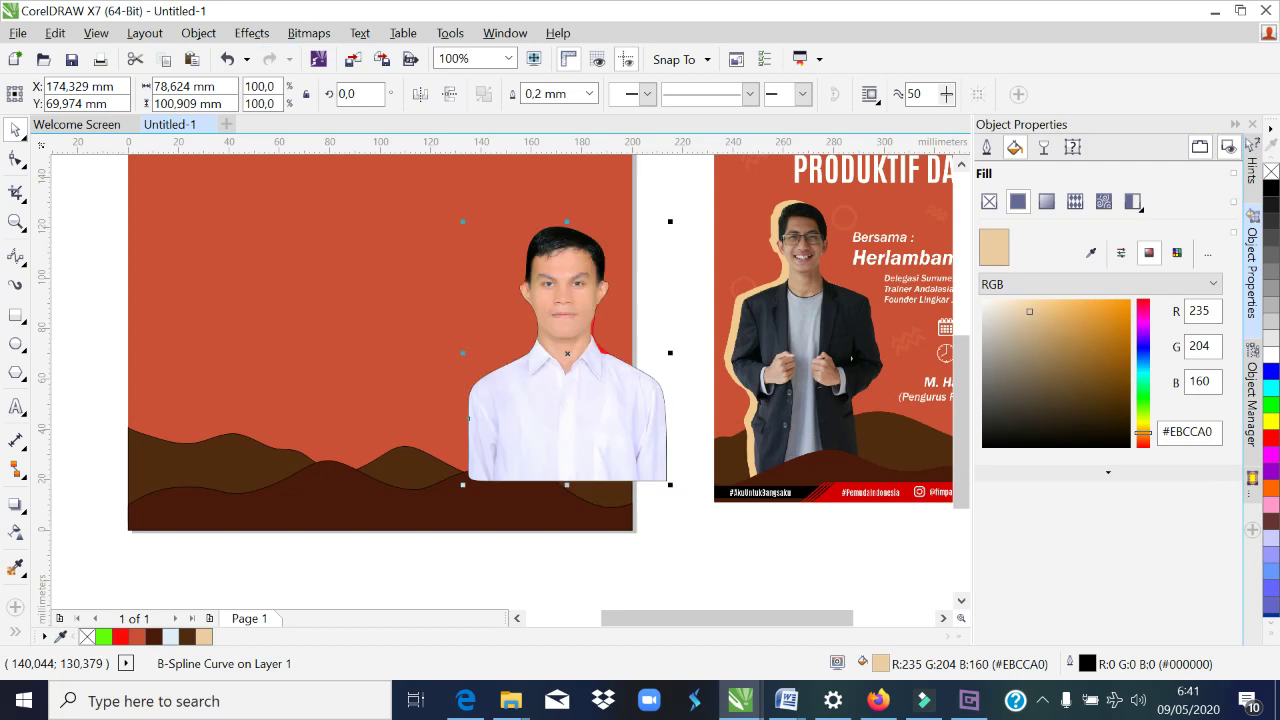
click(270, 59)
key(Left)
key(Left)
key(Left)
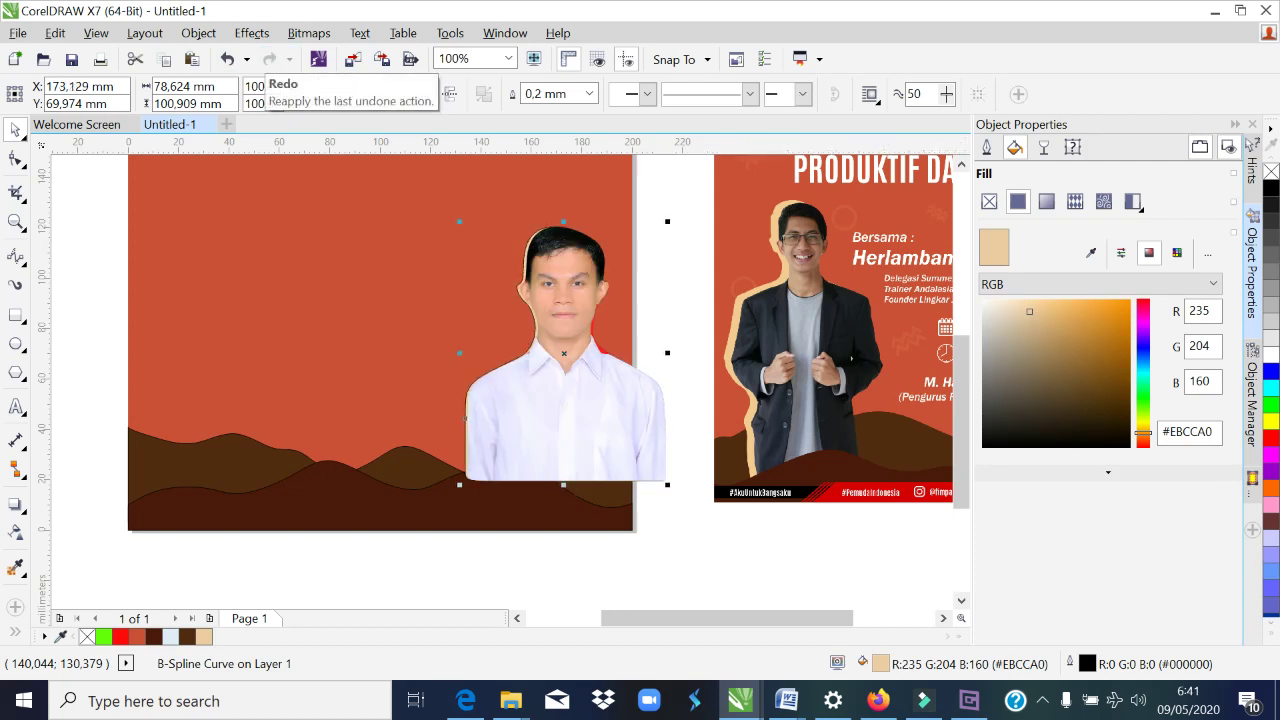
key(Left)
key(Left)
key(Left)
key(Left)
key(Left)
key(Left)
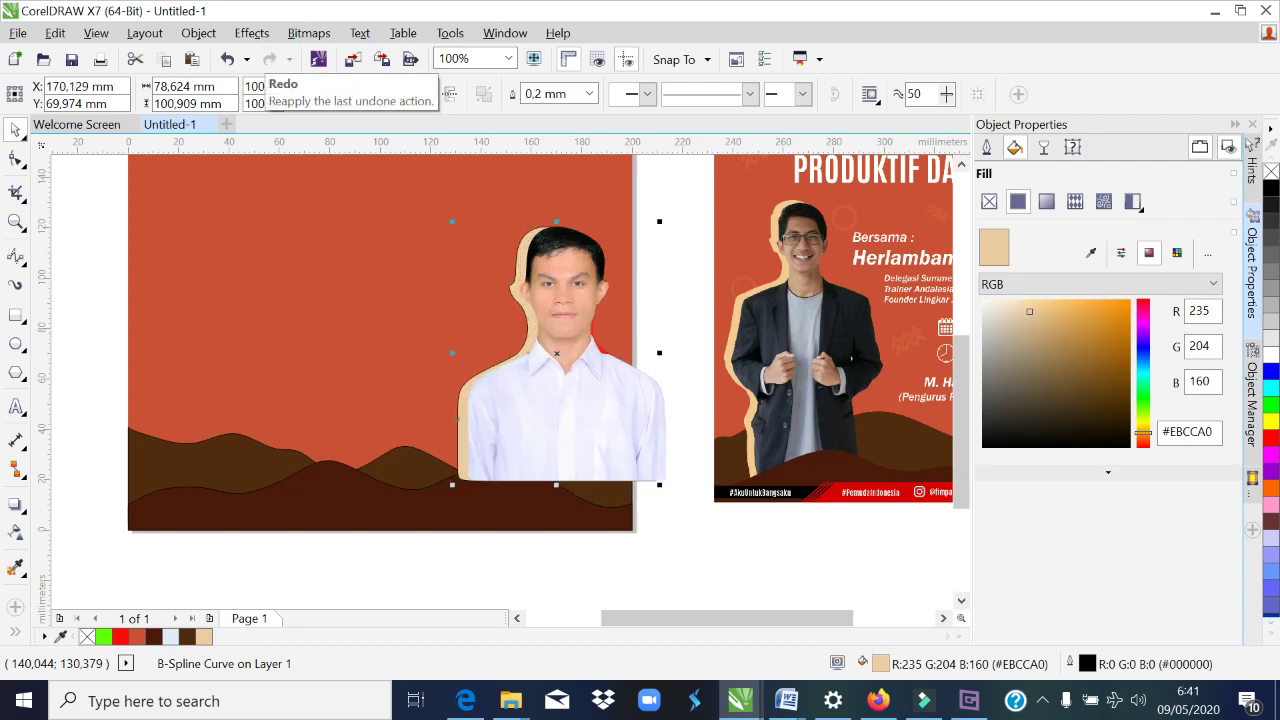
key(Left)
key(Left)
key(Left)
key(Up)
key(Up)
key(Up)
key(Up)
key(Up)
key(Up)
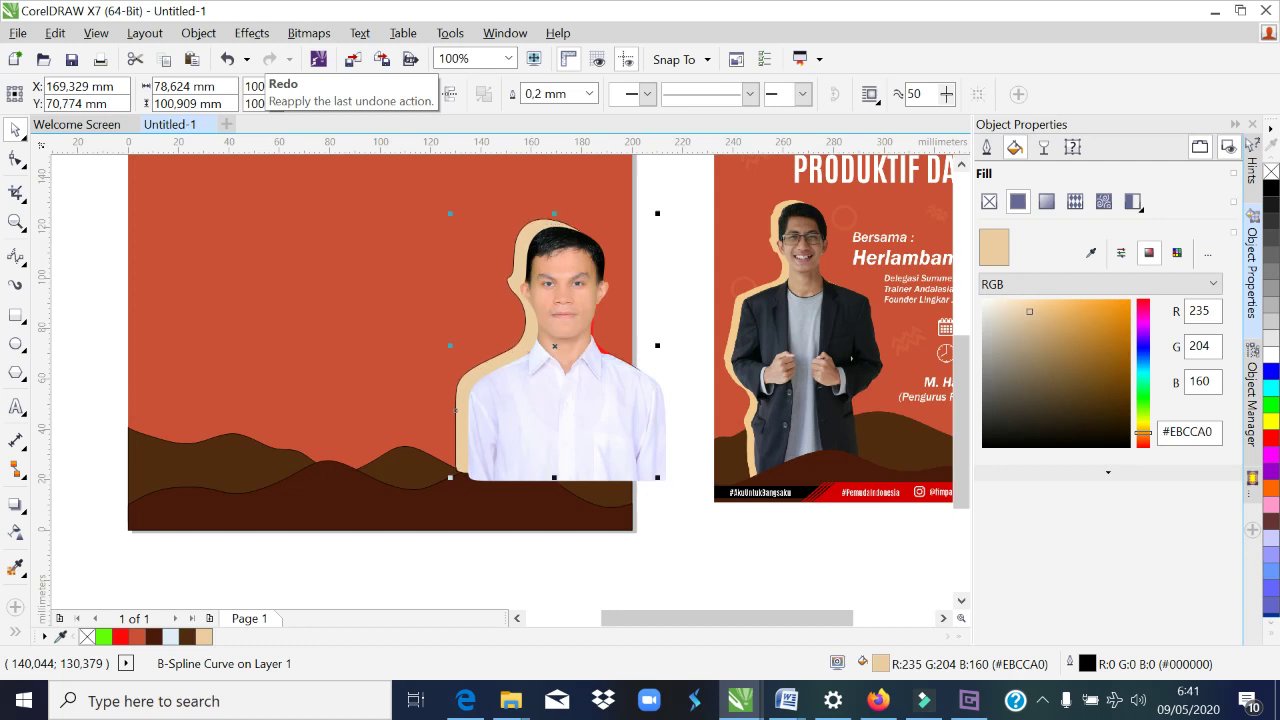
key(Up)
key(Up)
key(Up)
key(Up)
key(Up)
key(Up)
key(Escape)
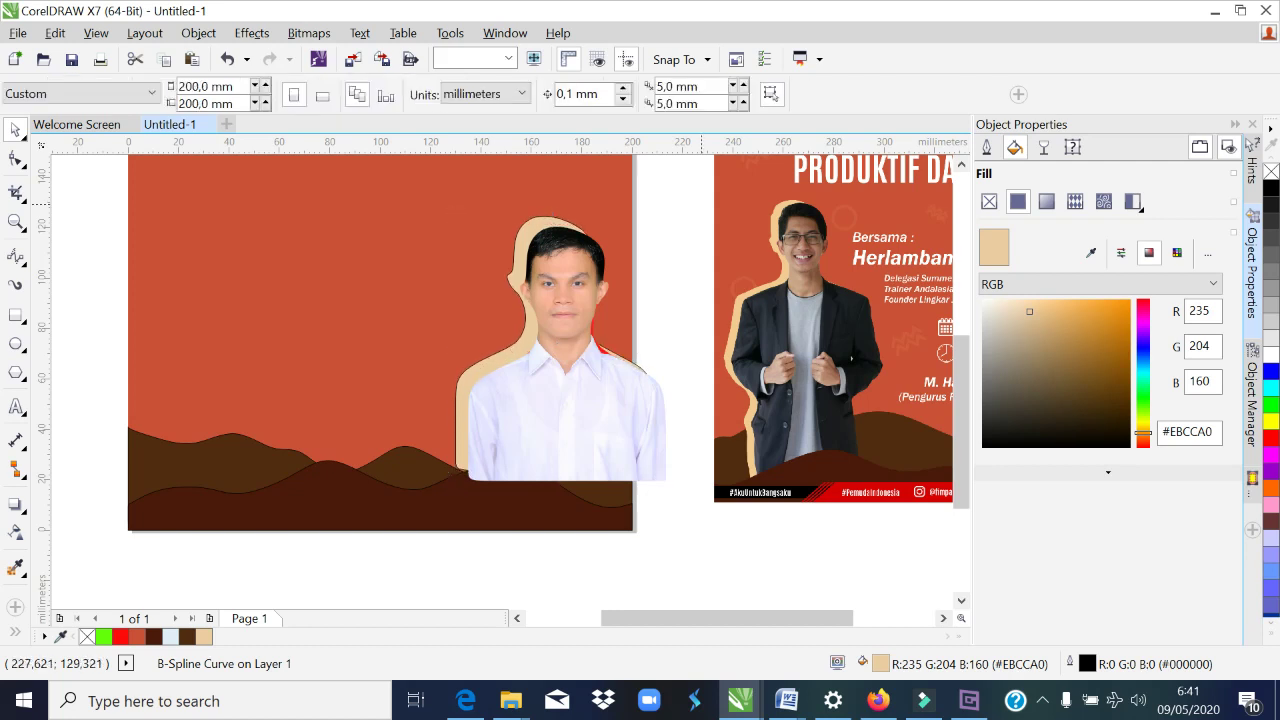
Step: Remove outlines from photo and silhouette, group them, and shrink the group to about 76%
drag(701, 204, 450, 535)
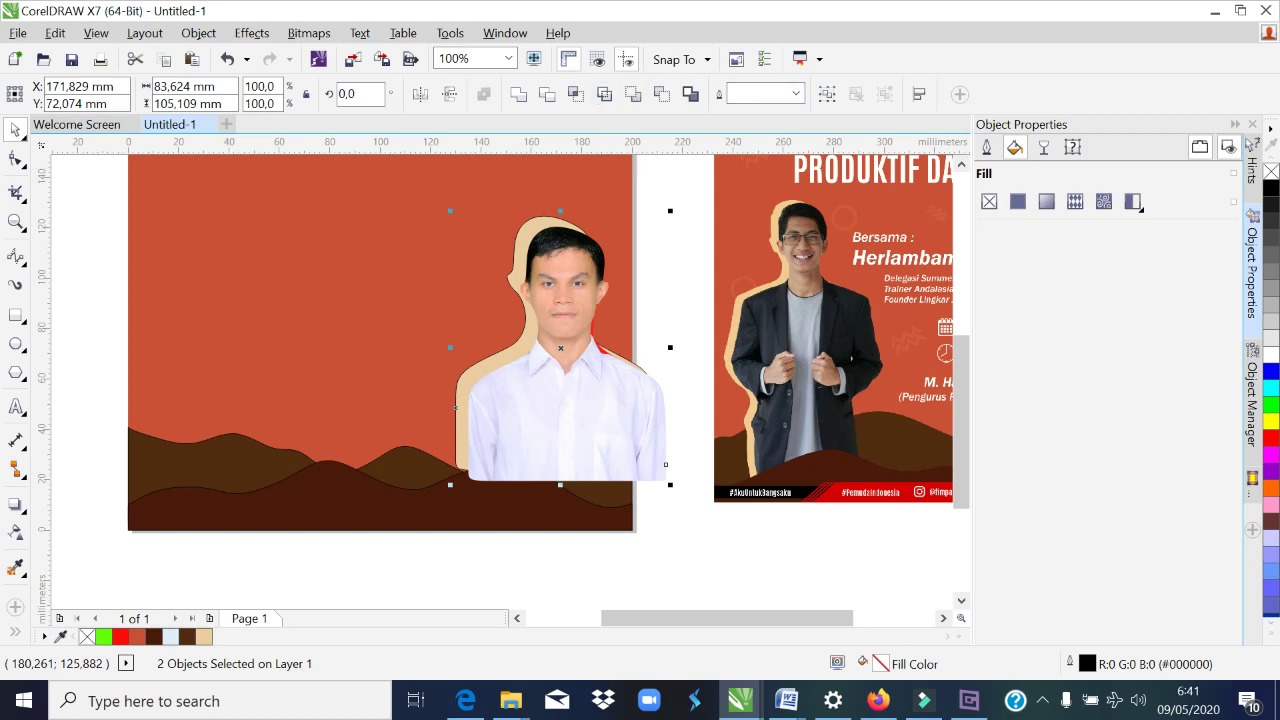
click(986, 147)
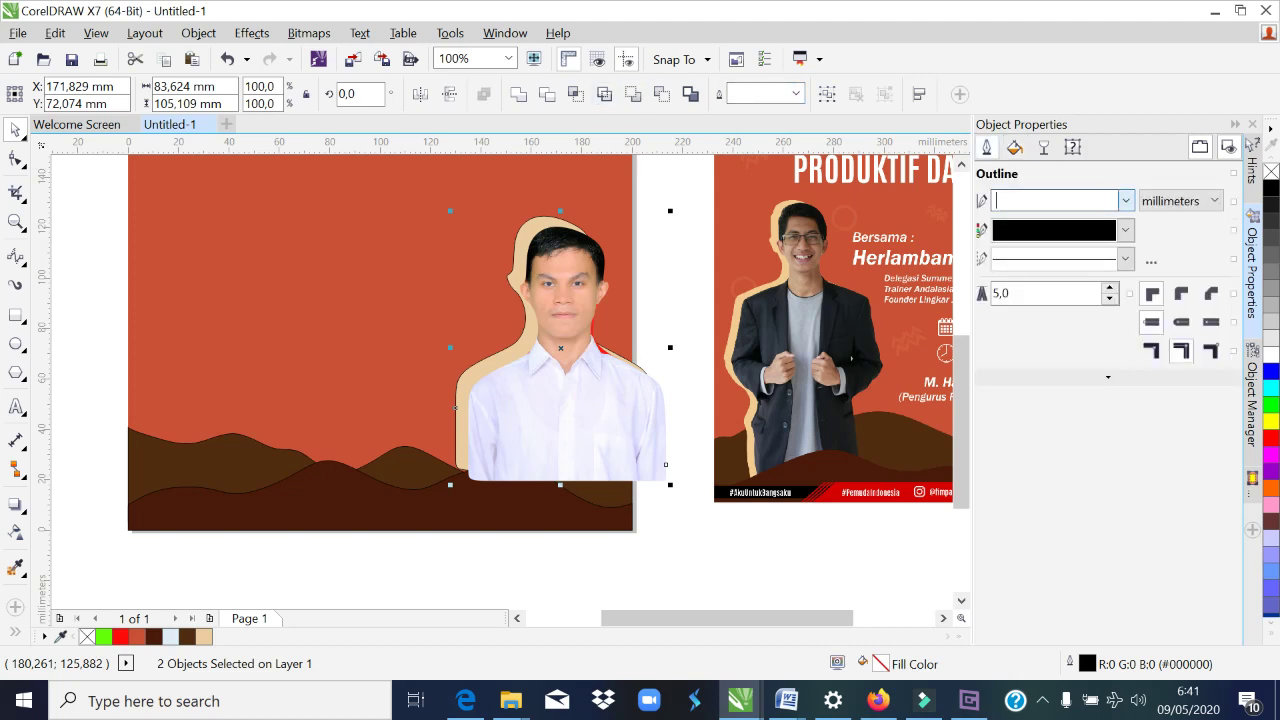
click(1125, 200)
key(Home)
key(Return)
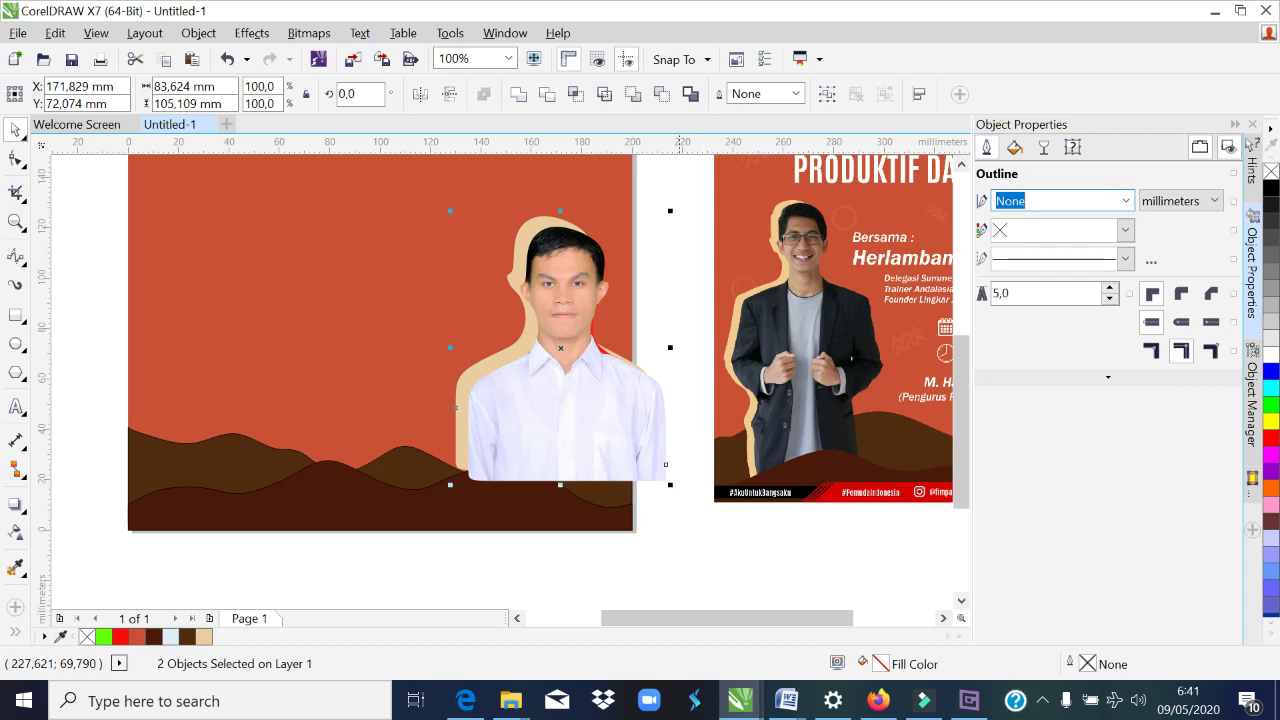
key(ctrl+g)
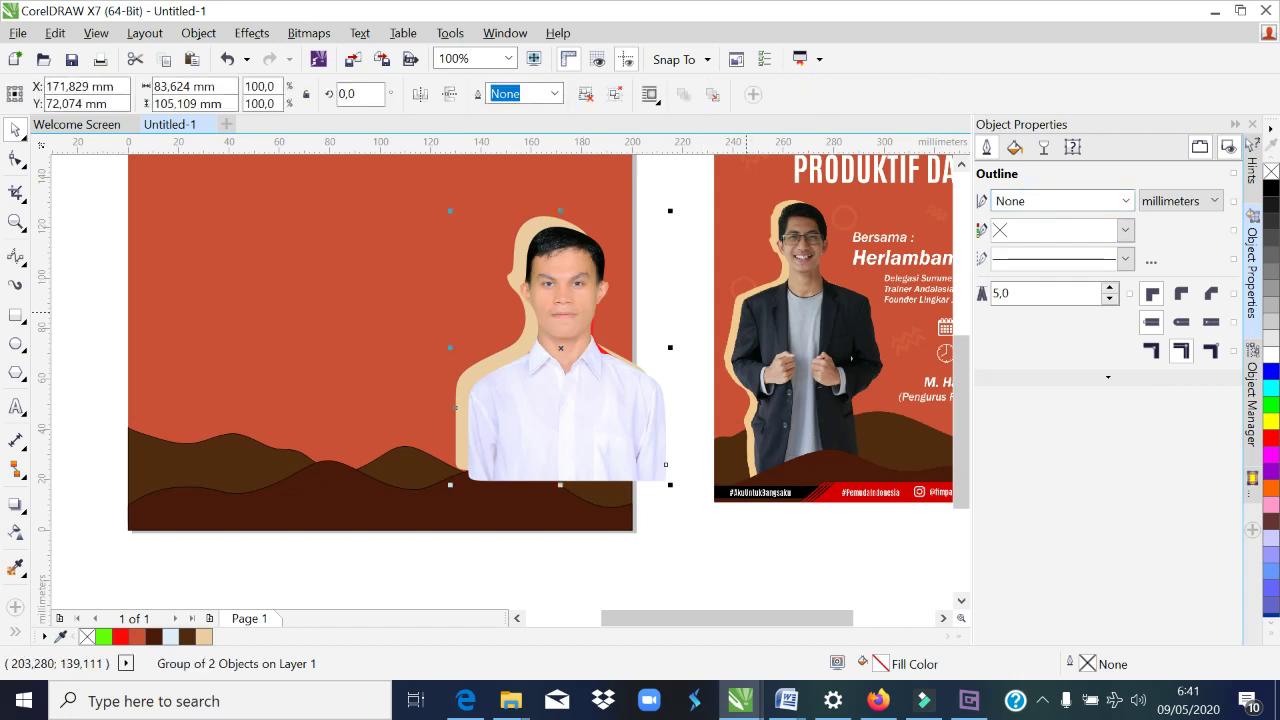
drag(670, 486, 615, 418)
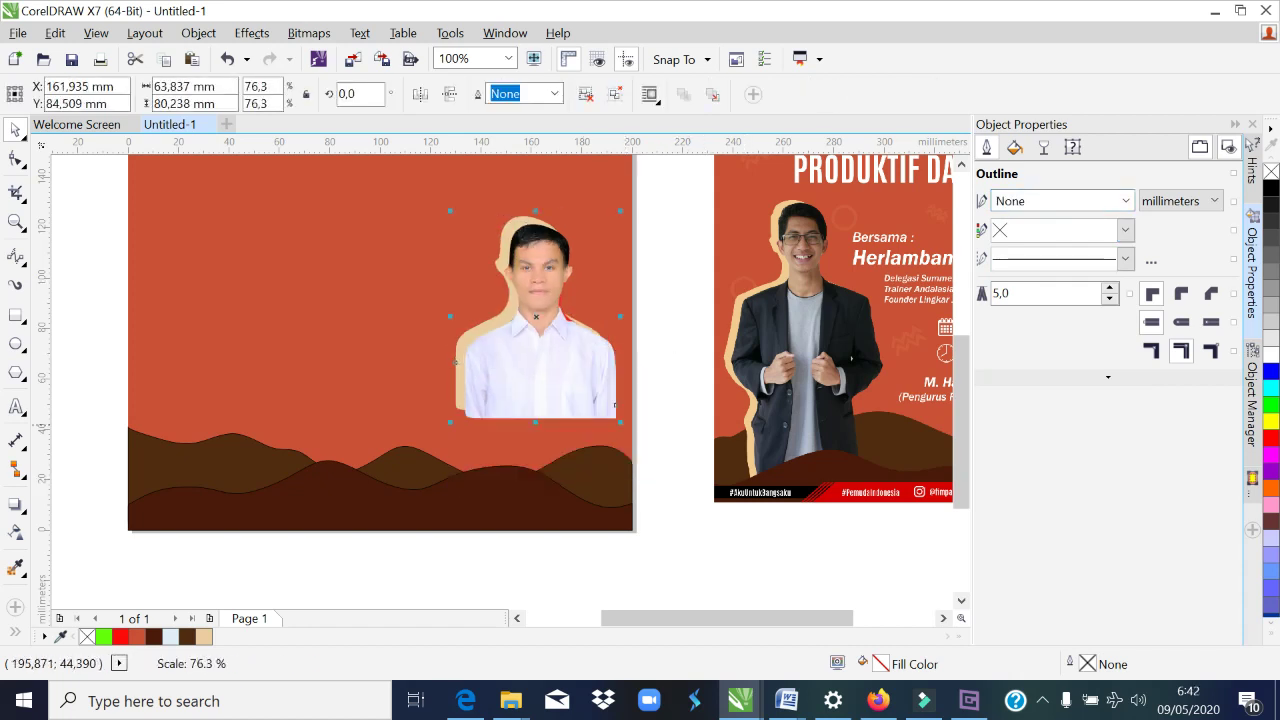
Step: Move the portrait group to the lower left, enlarge it to 126%, and send it behind the front hill
mouse_move(552, 320)
mouse_down()
mouse_move(316, 403)
mouse_move(235, 416)
mouse_up()
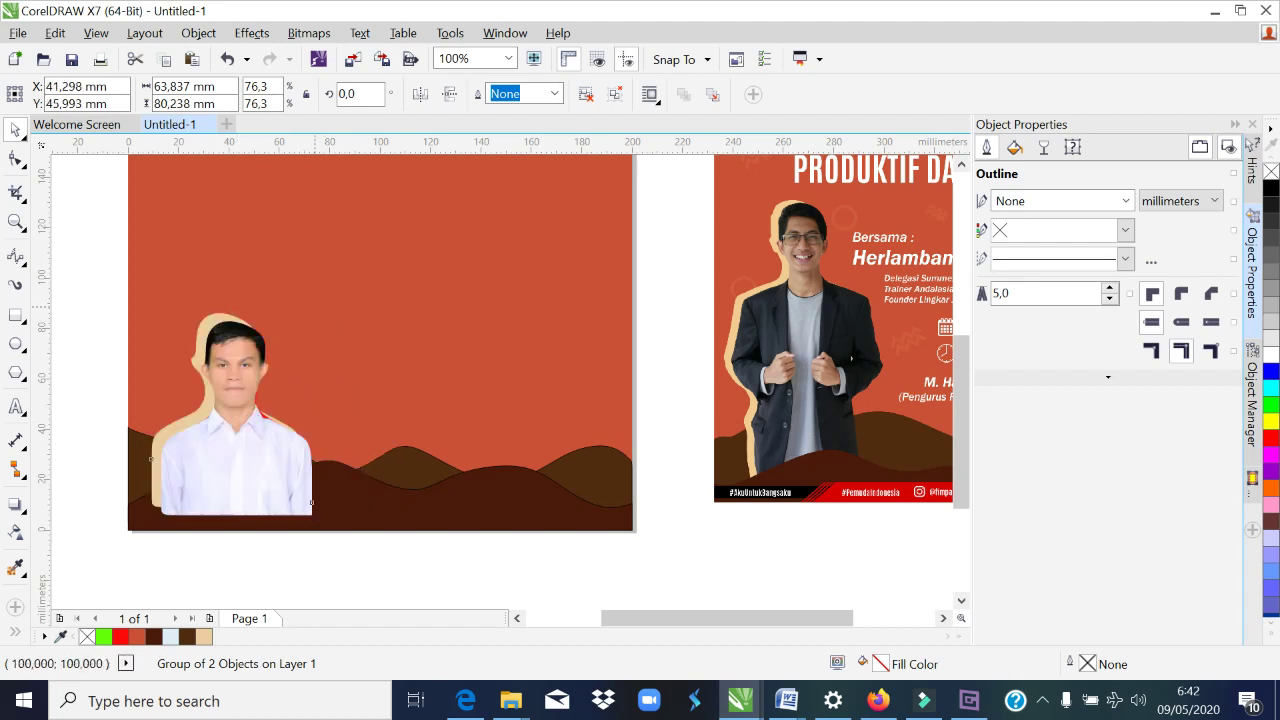
drag(316, 307, 421, 176)
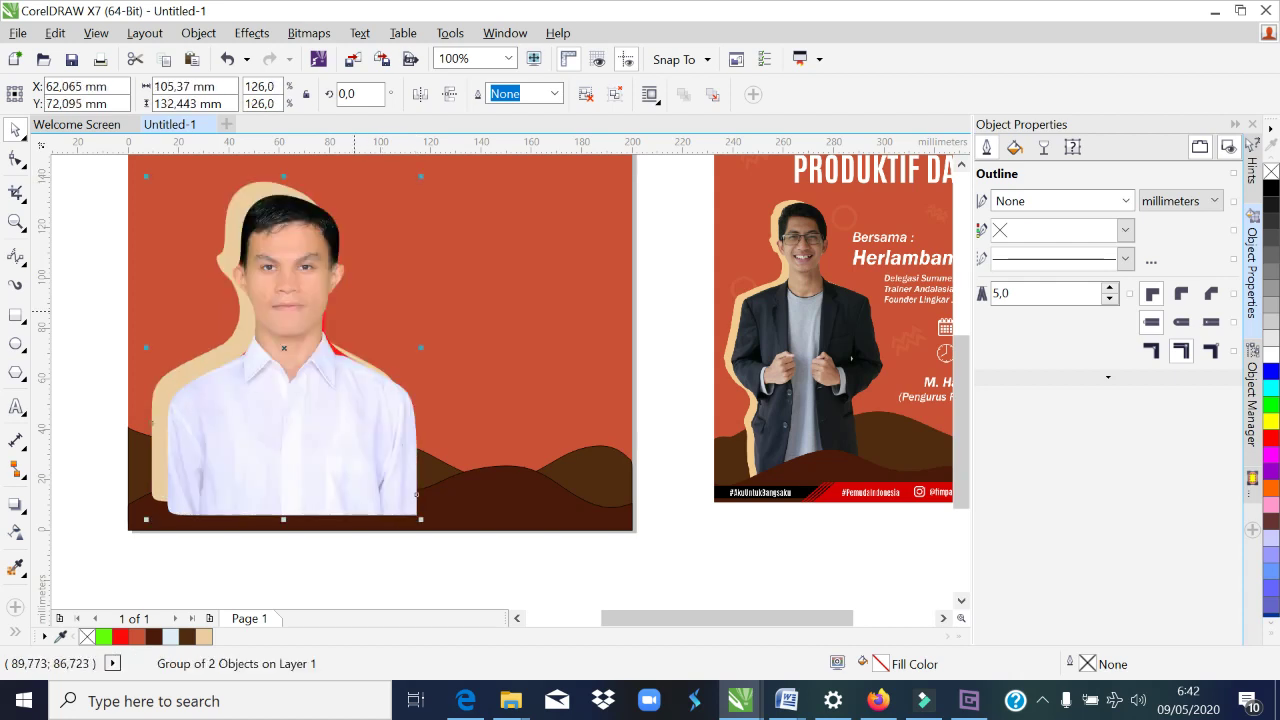
drag(333, 388, 322, 390)
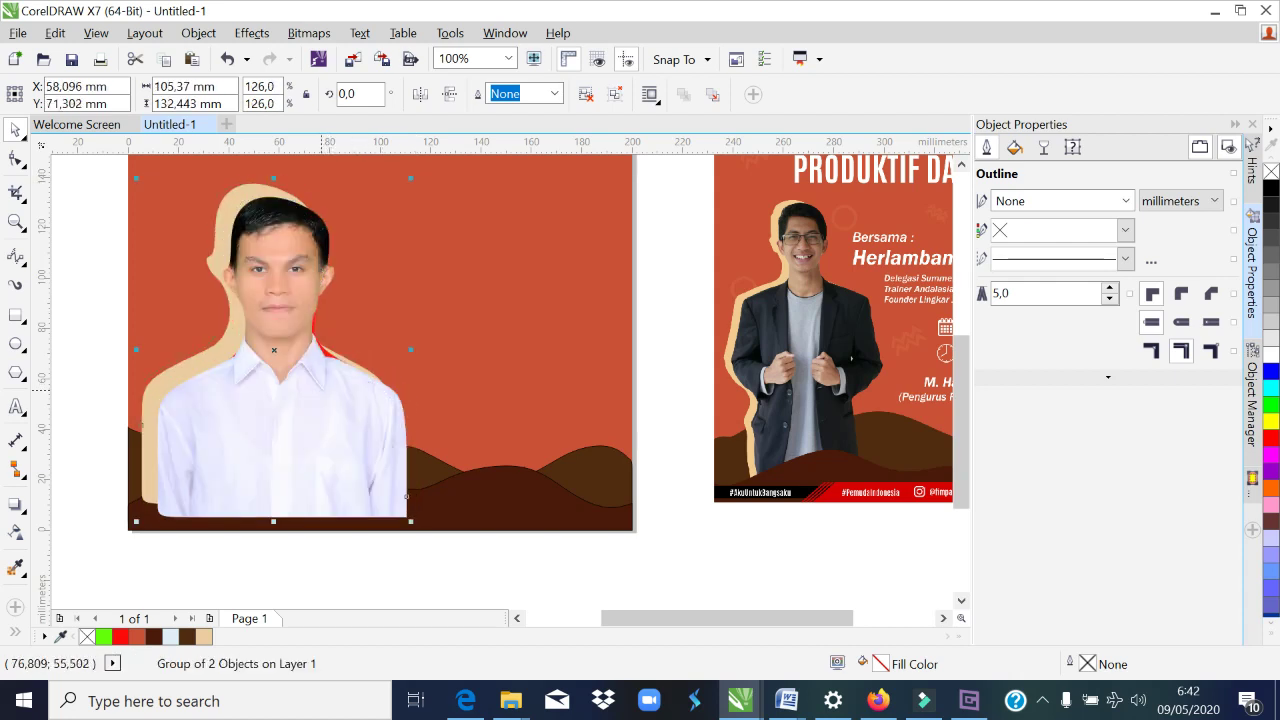
key(ctrl+Page_Down)
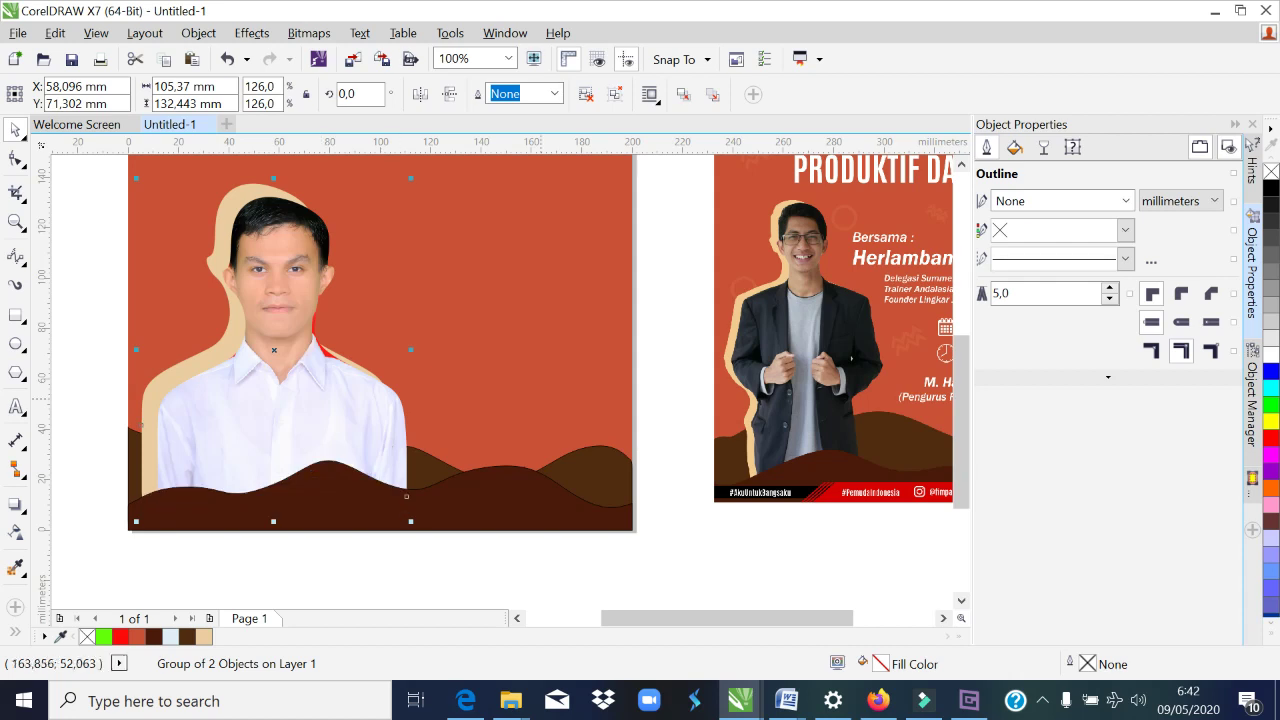
Step: Scroll the canvas to view the reference poster from logo header to footer bar
scroll(961, 420, up, 3)
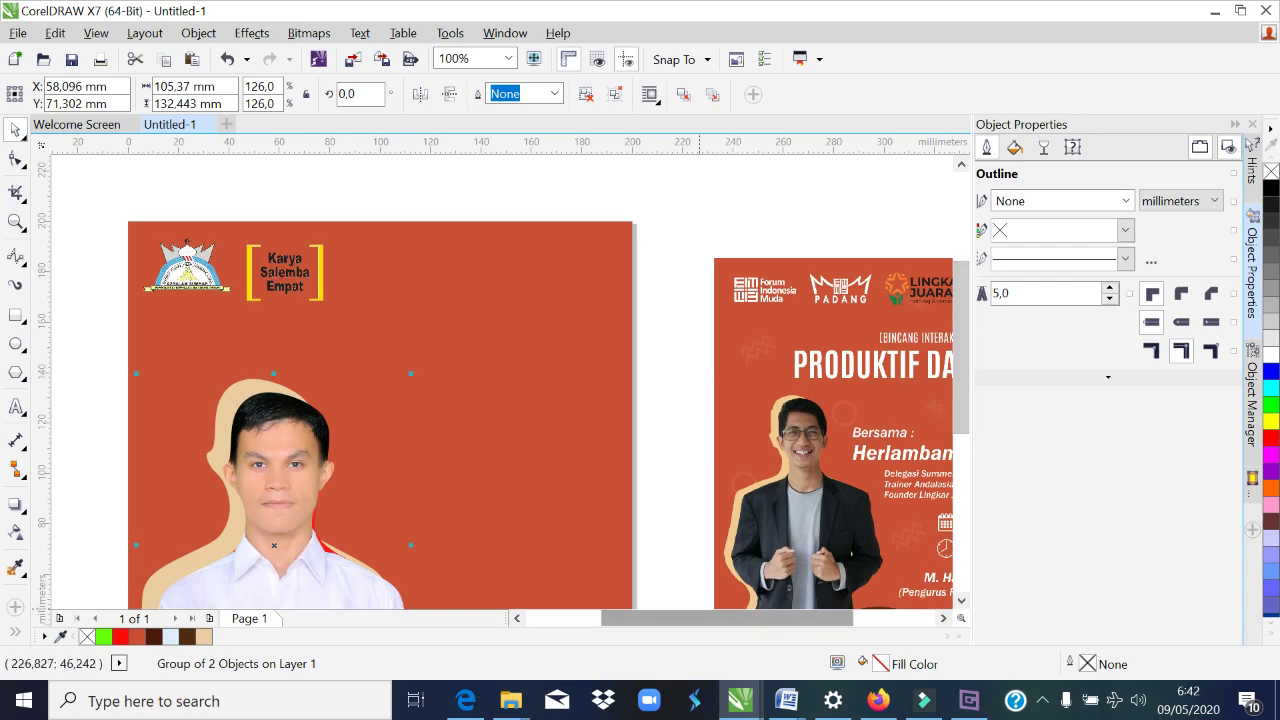
scroll(720, 618, right, 5)
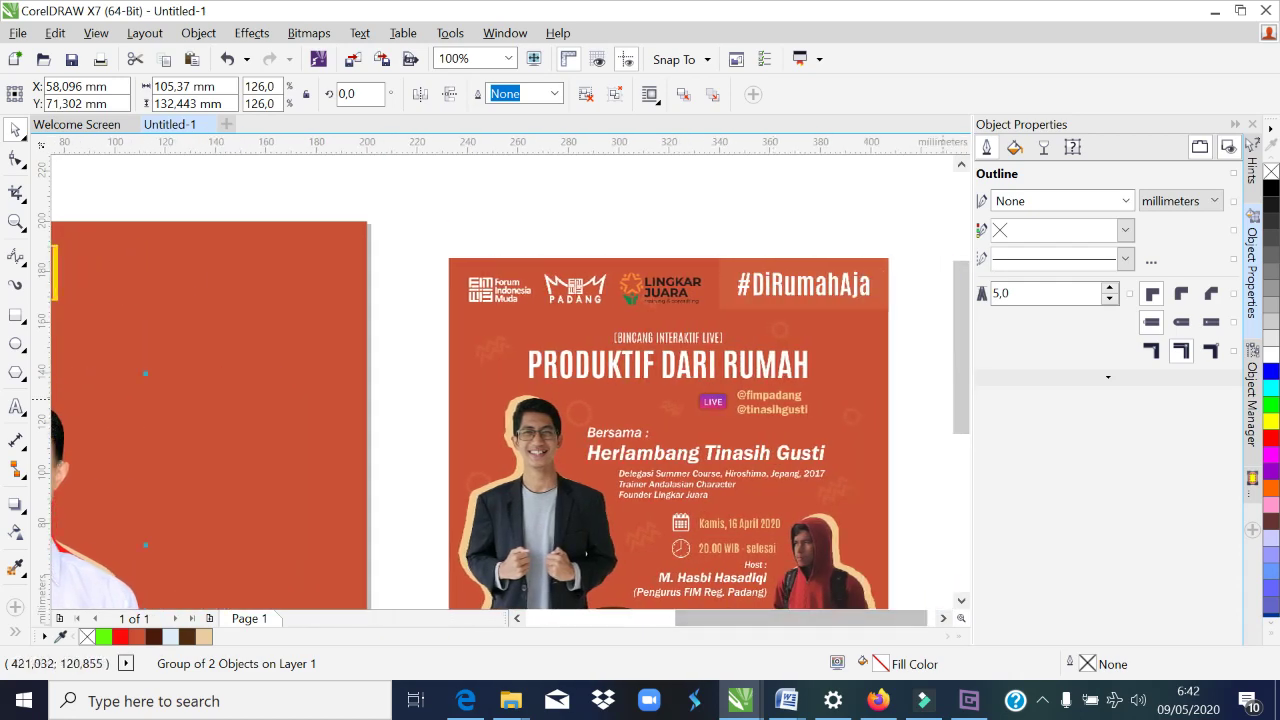
scroll(504, 377, down, 3)
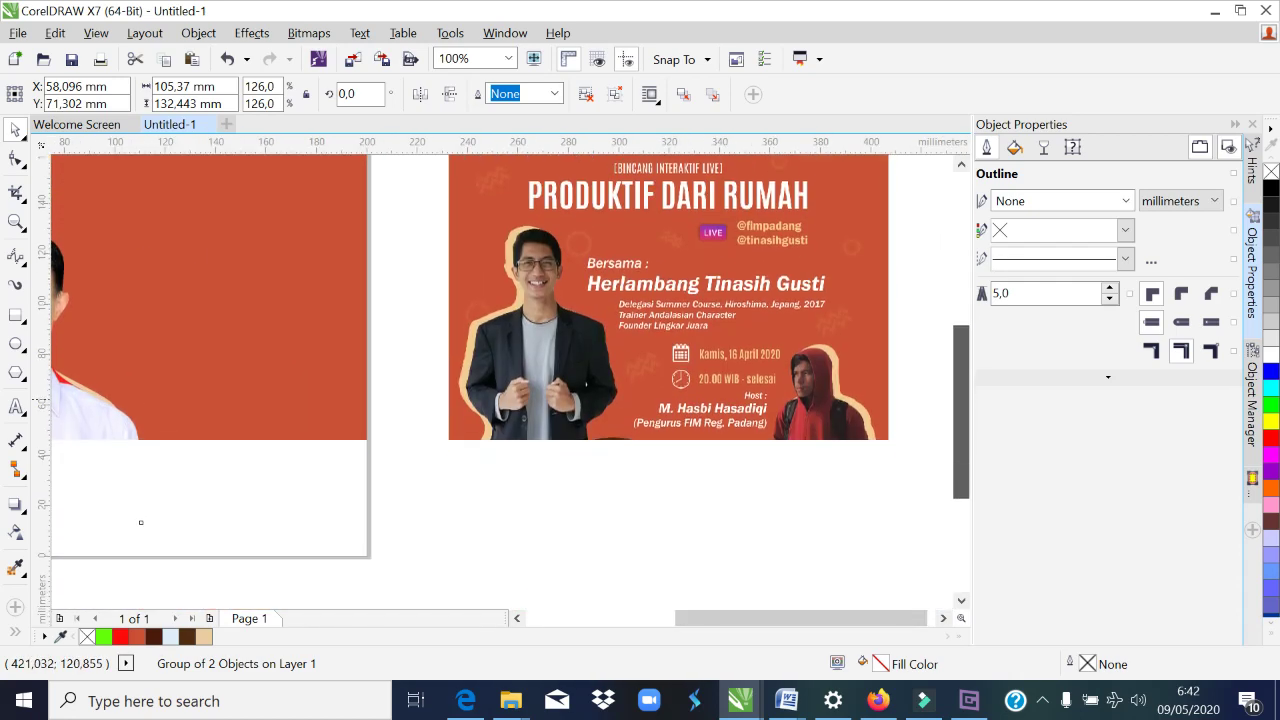
scroll(504, 377, down, 3)
scroll(504, 377, up, 3)
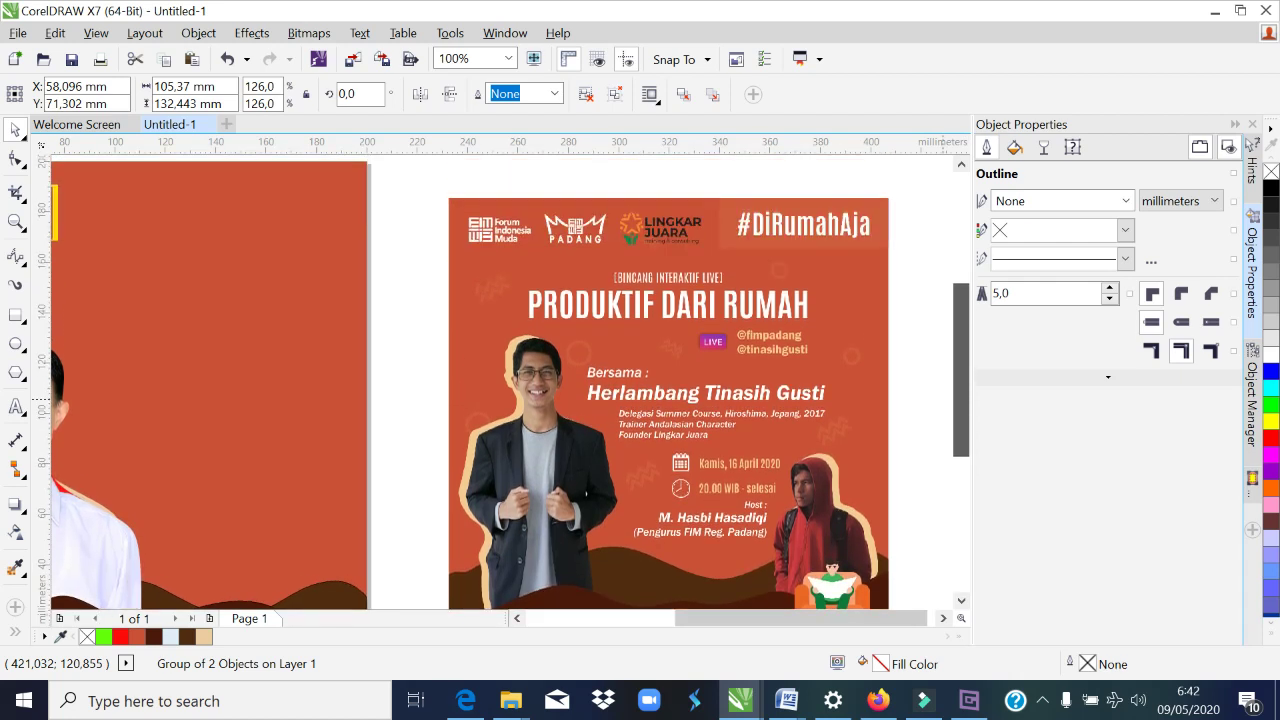
scroll(924, 368, down, 2)
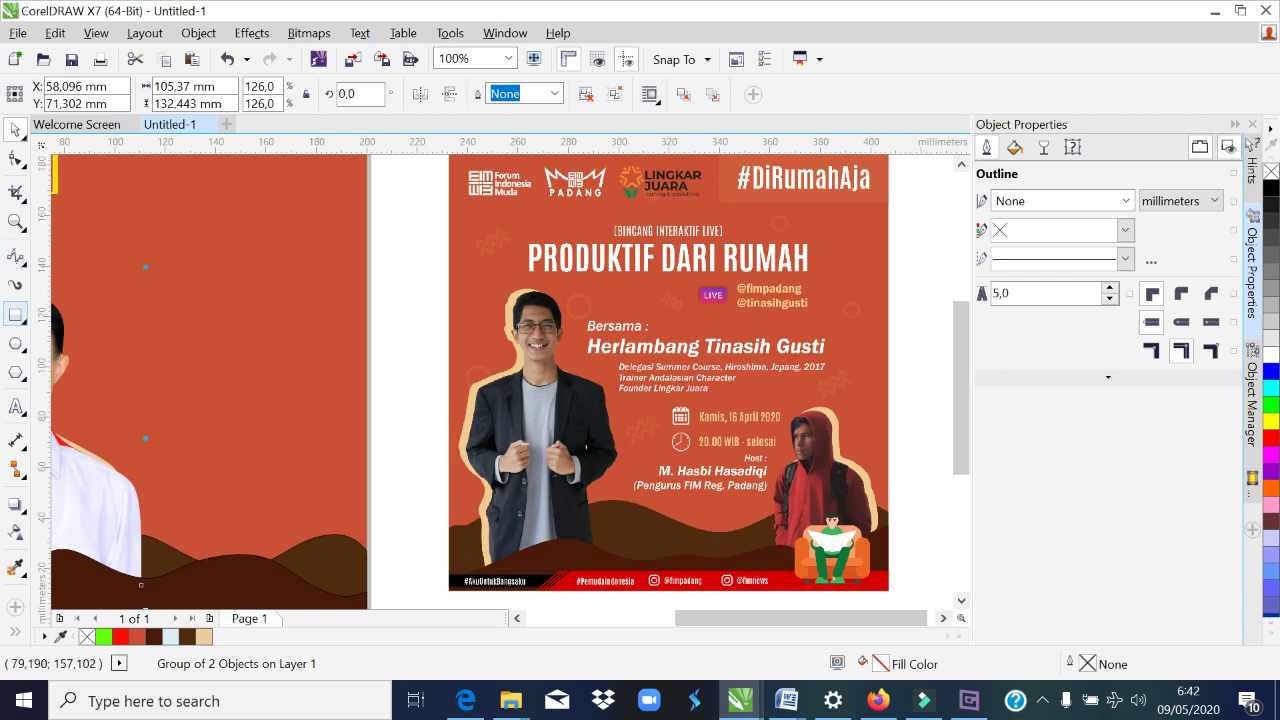
Step: Draw a small circle with the Ellipse tool and give it a 1.5 mm outline
key(F7)
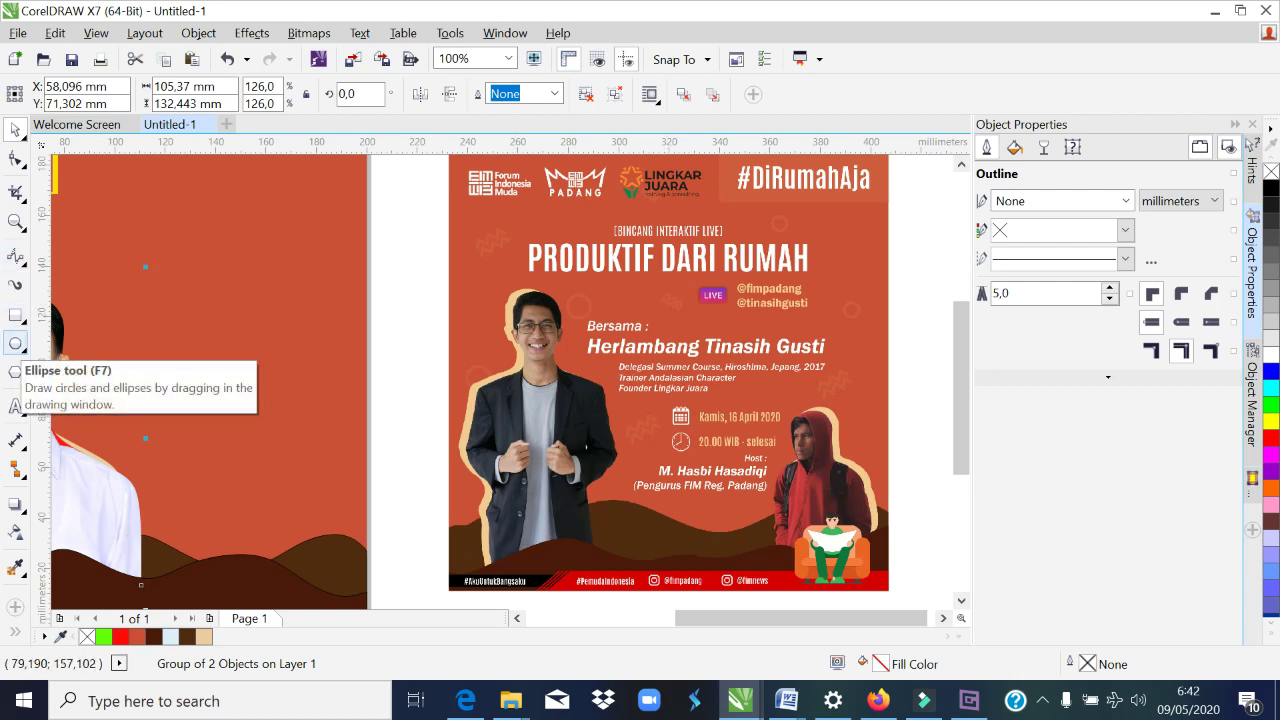
click(15, 343)
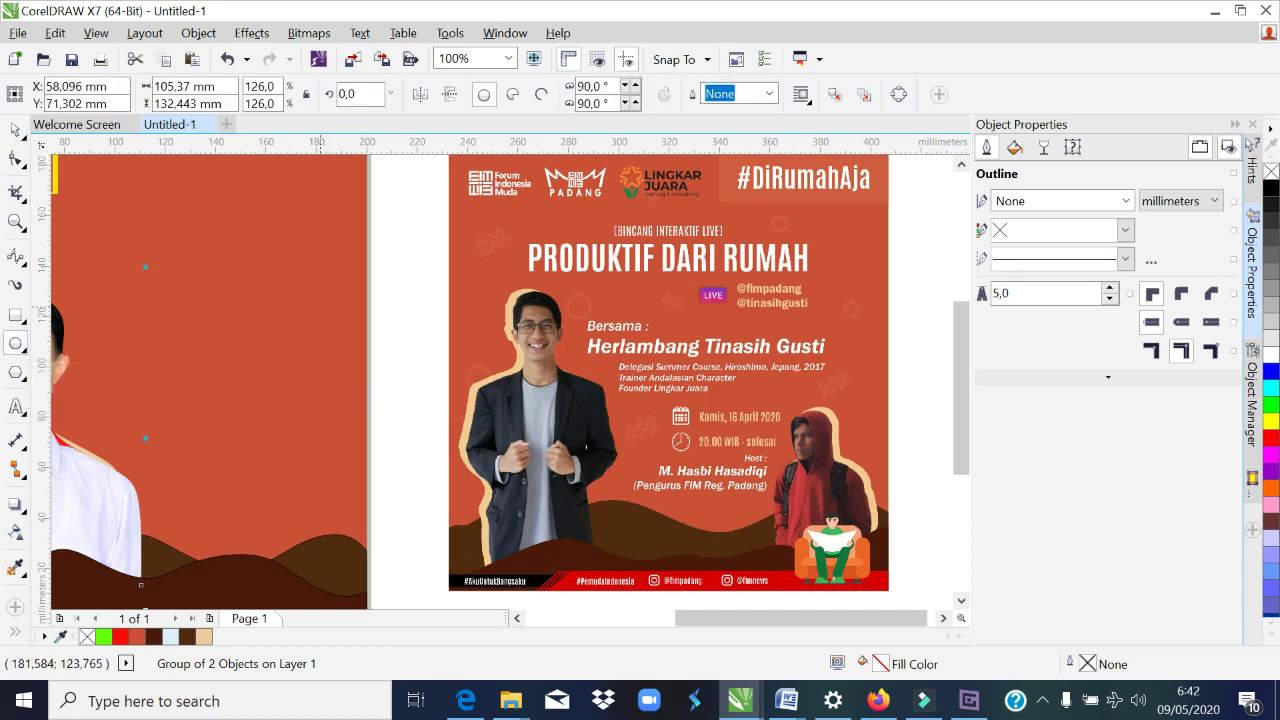
click(386, 242)
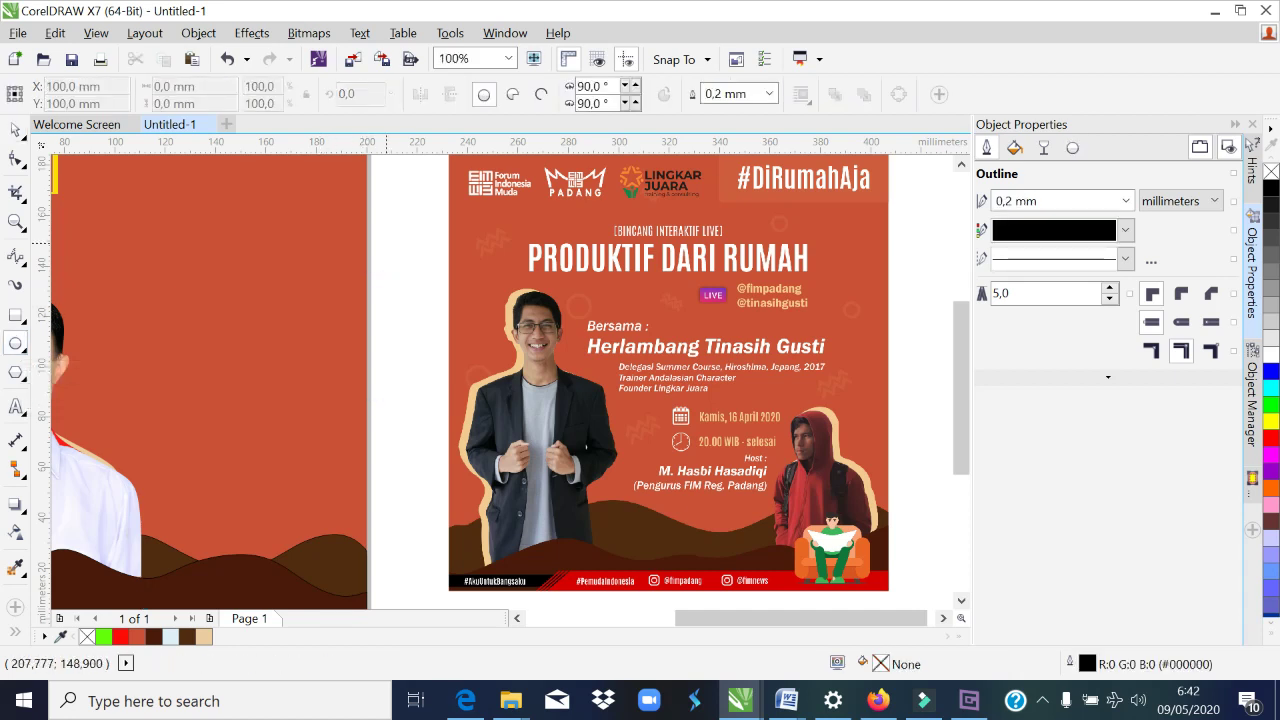
drag(386, 242, 410, 267)
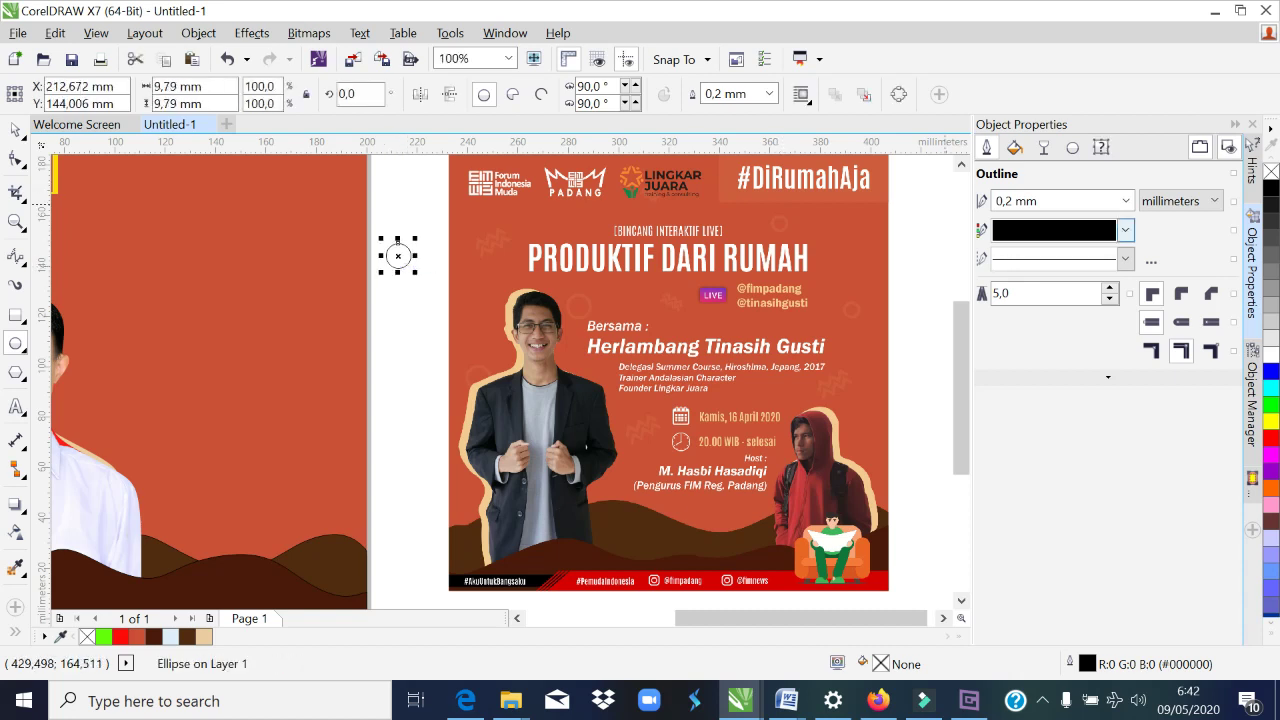
click(1125, 201)
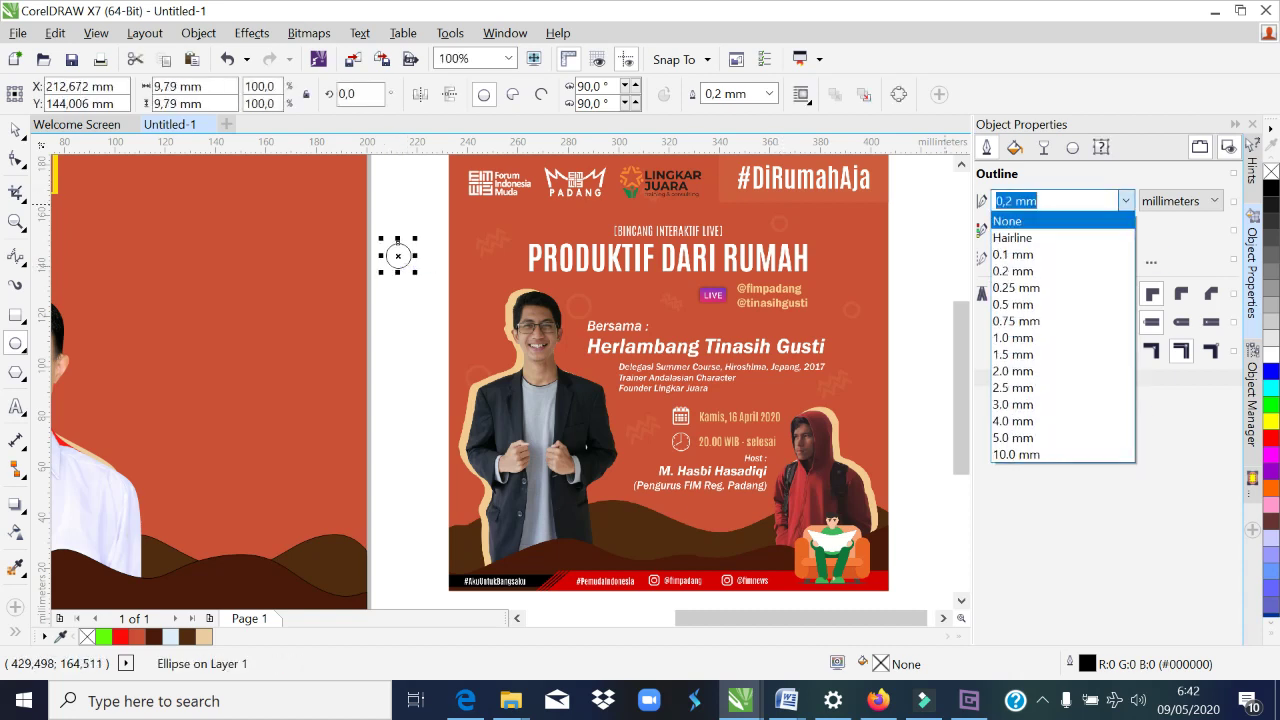
key(Escape)
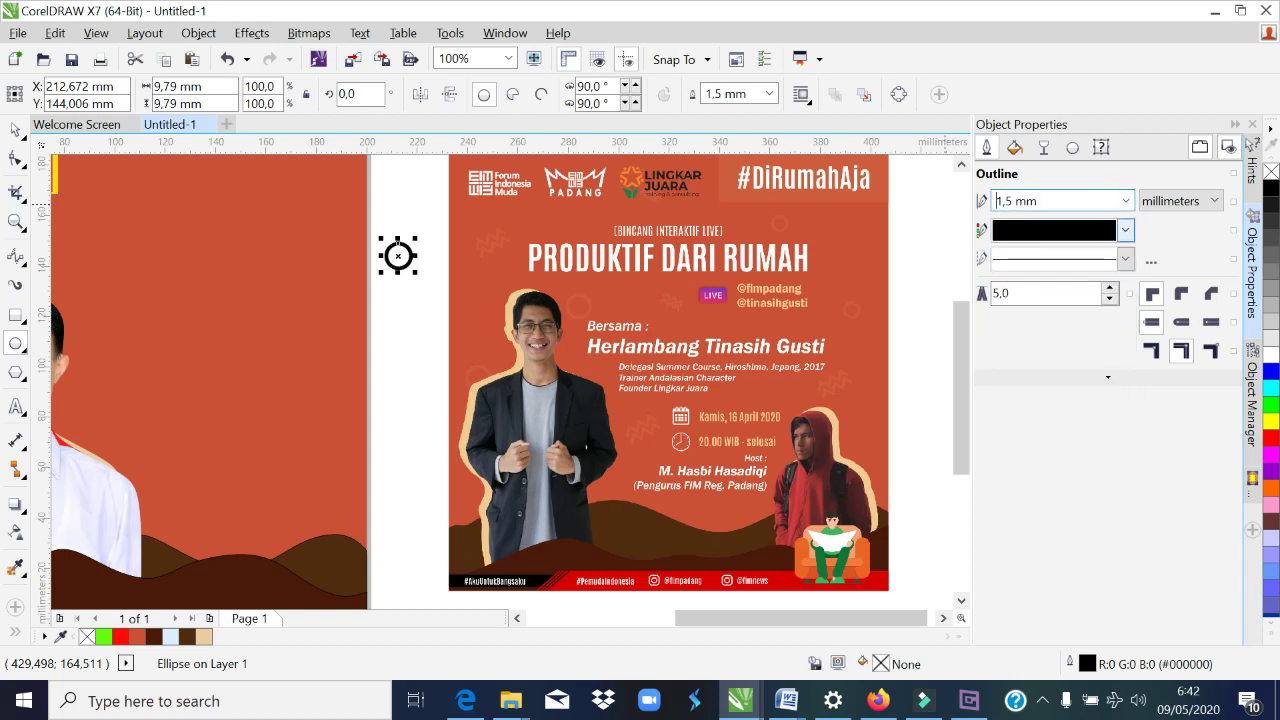
Step: Colour the ring's outline with orange #CF5C3D sampled from the poster and shrink it to 6.615 mm
click(1125, 230)
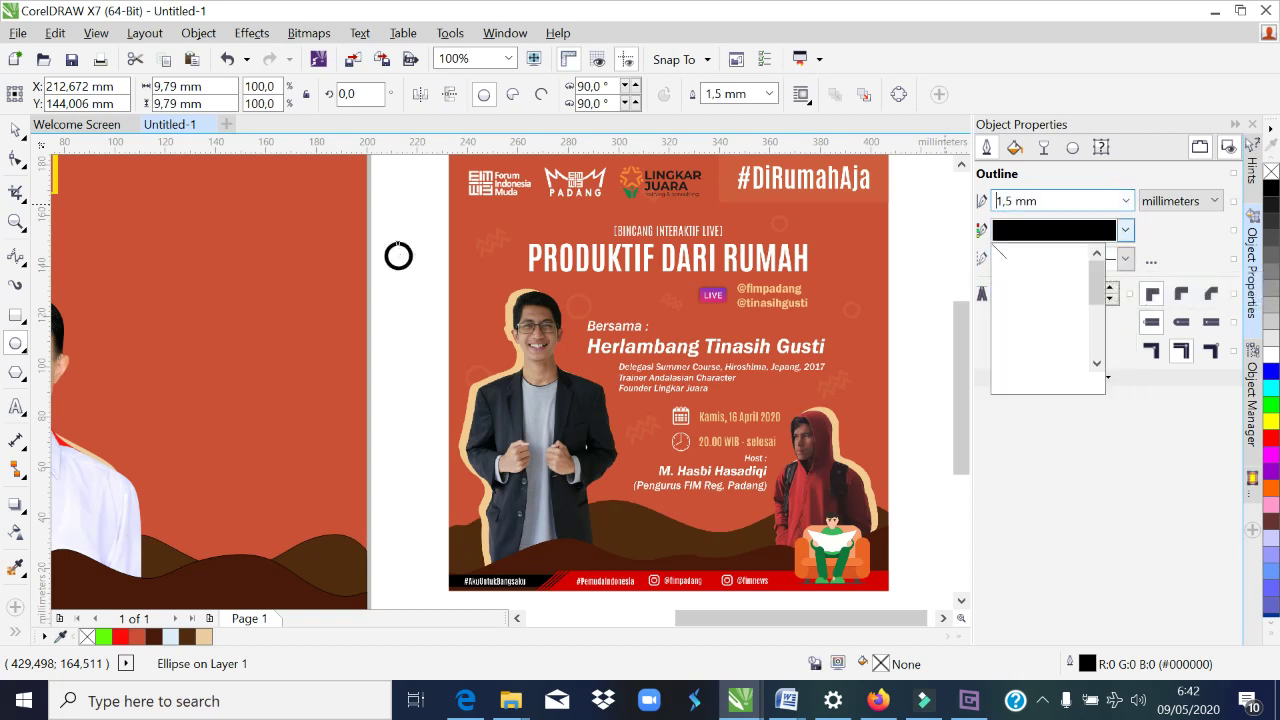
click(1002, 383)
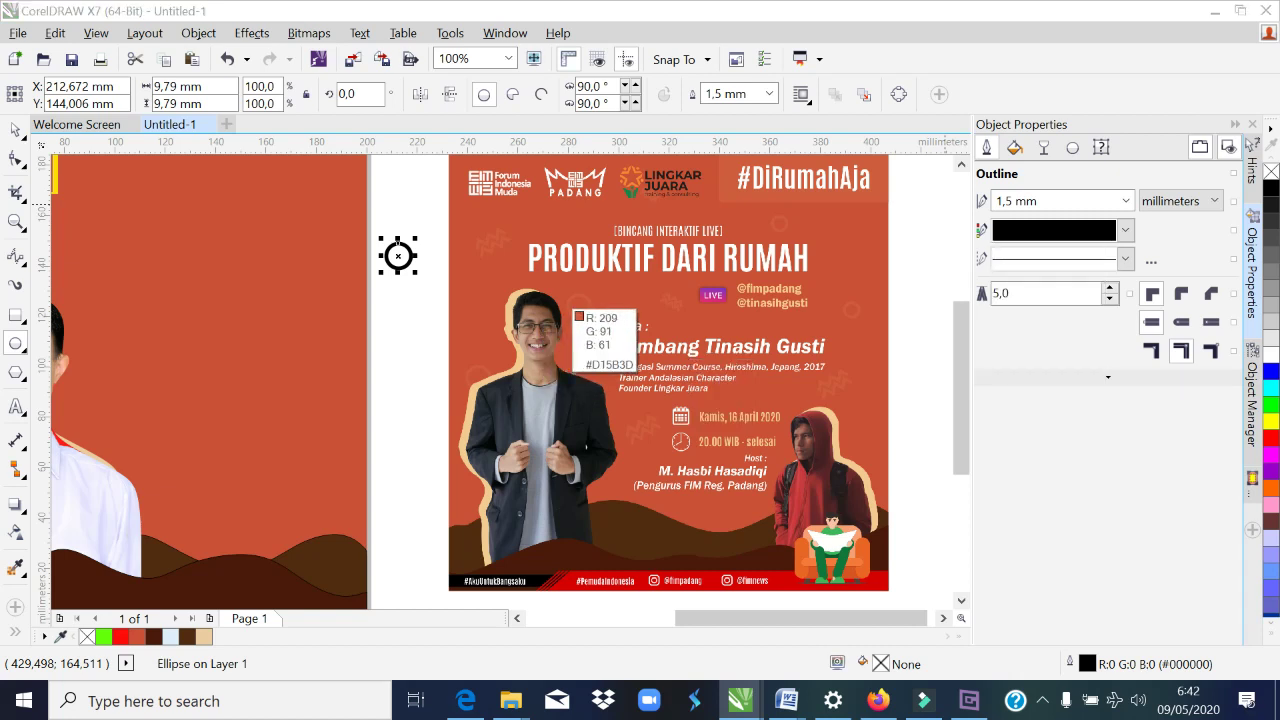
click(572, 312)
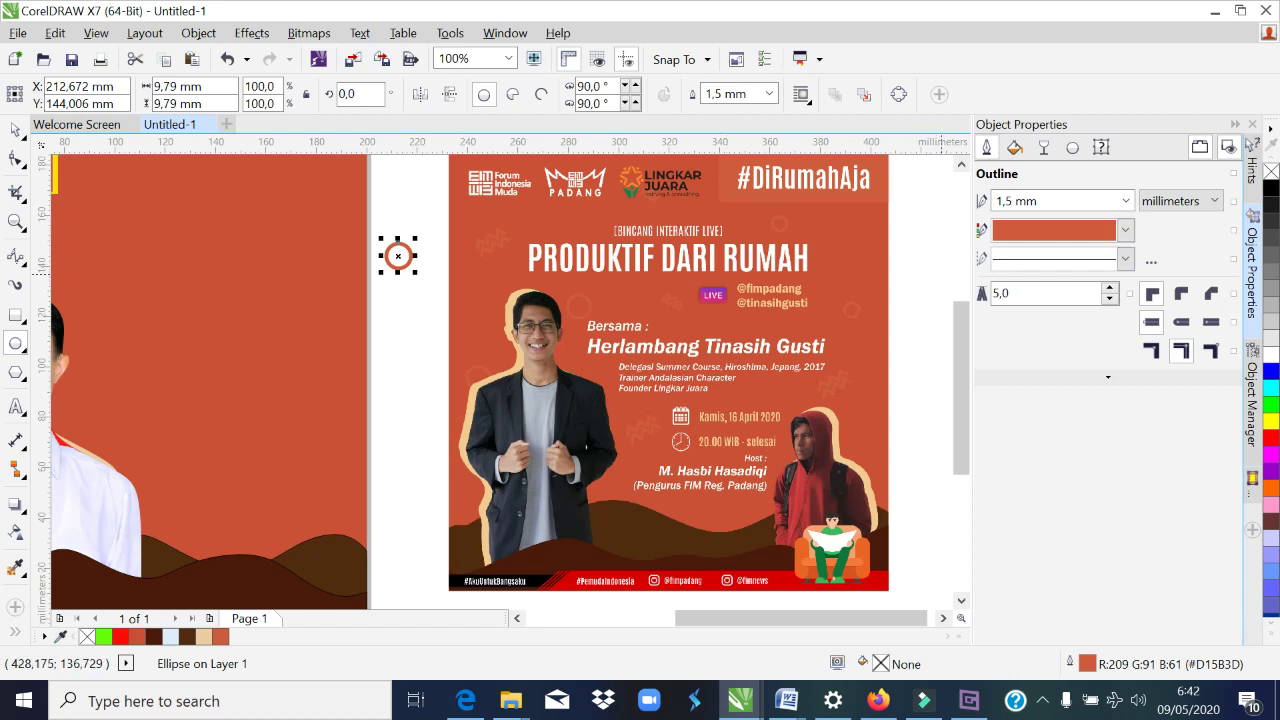
click(1125, 230)
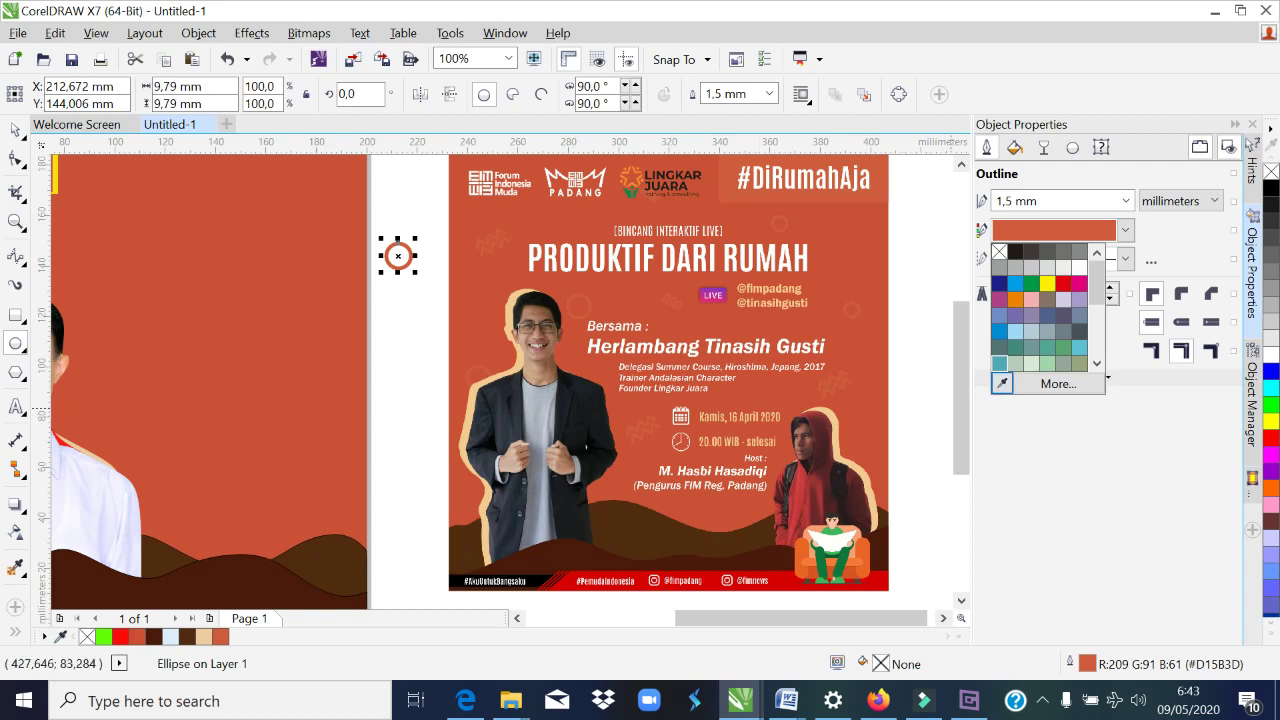
click(1002, 383)
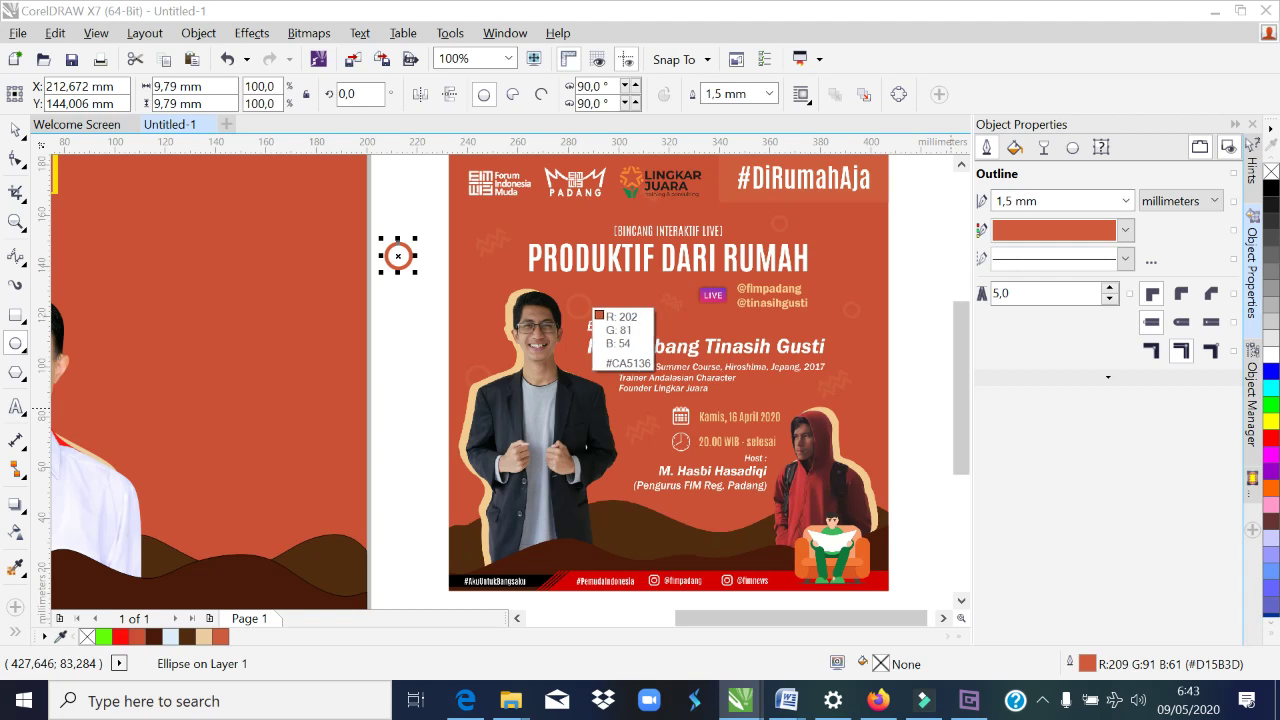
click(594, 313)
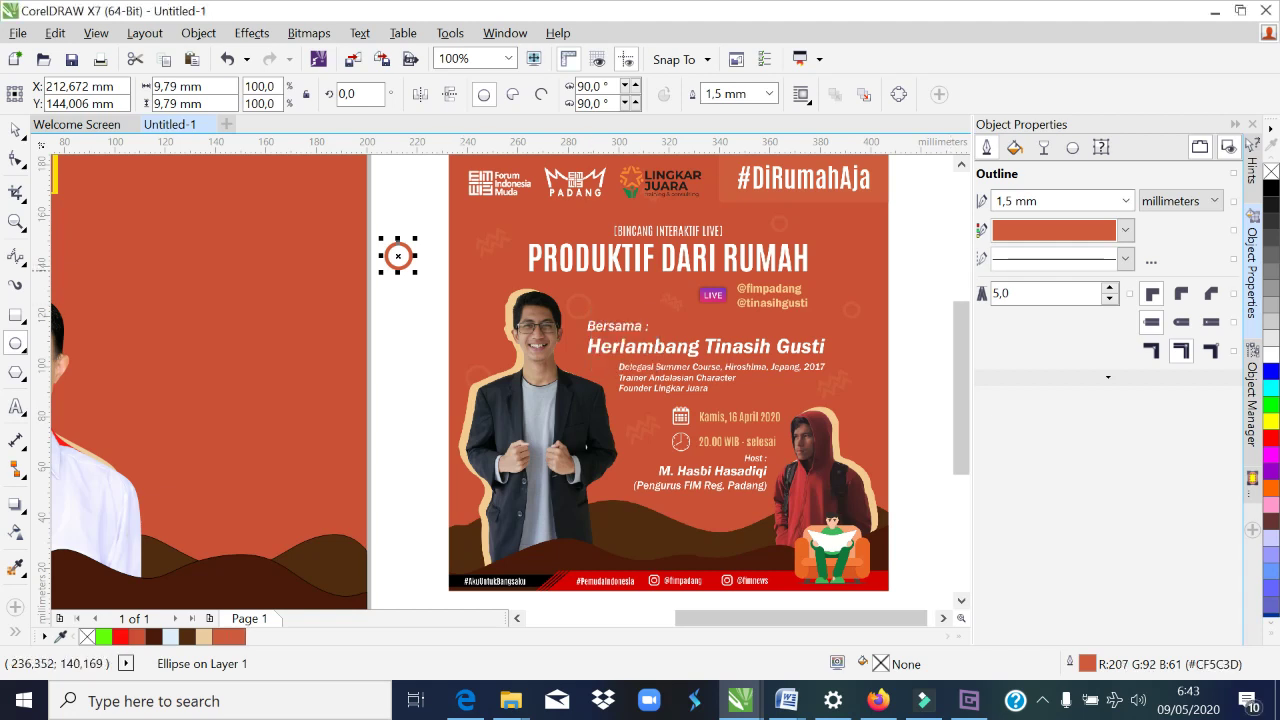
drag(416, 272, 308, 250)
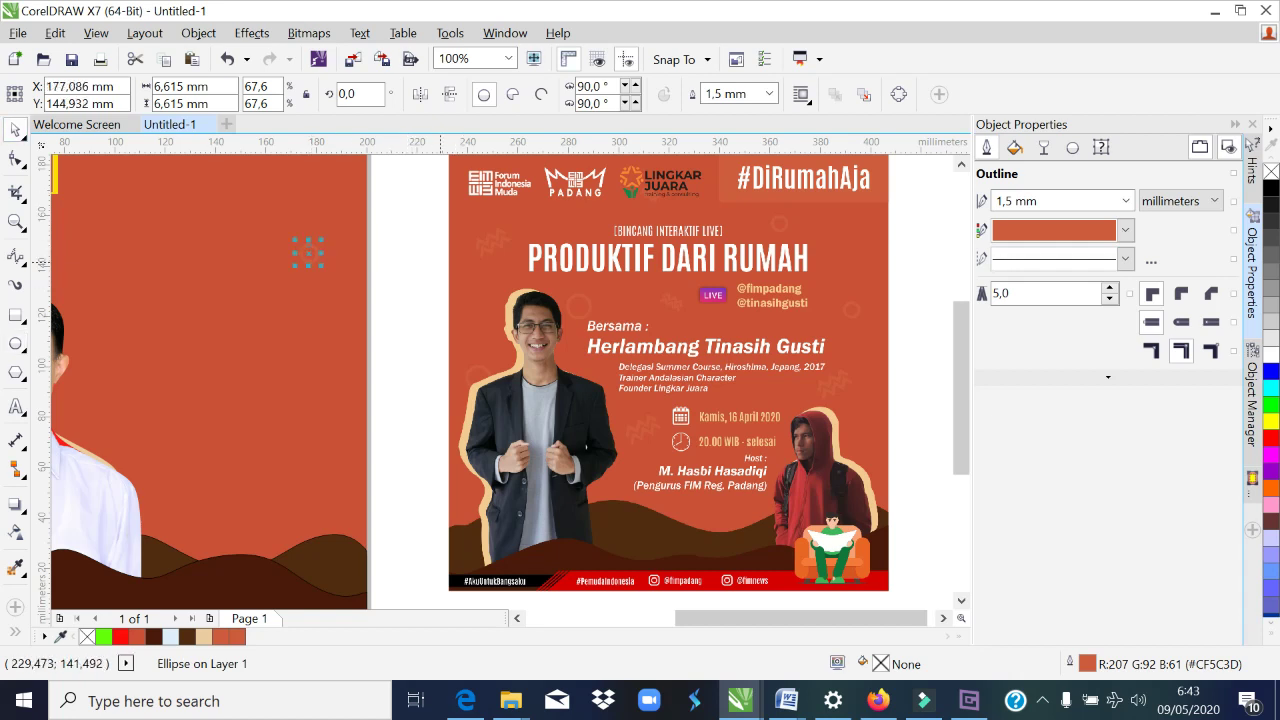
click(440, 262)
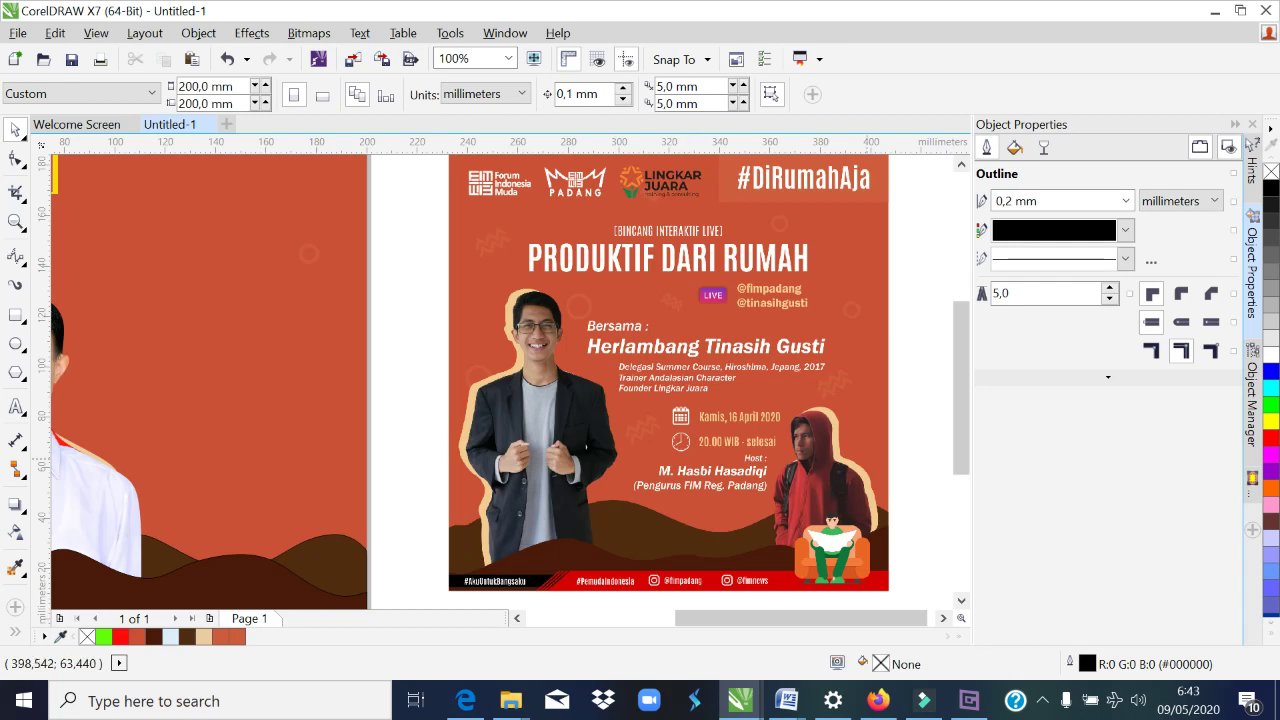
Step: Pan to the reference poster bitmap beside the page and delete it
drag(800, 618, 727, 618)
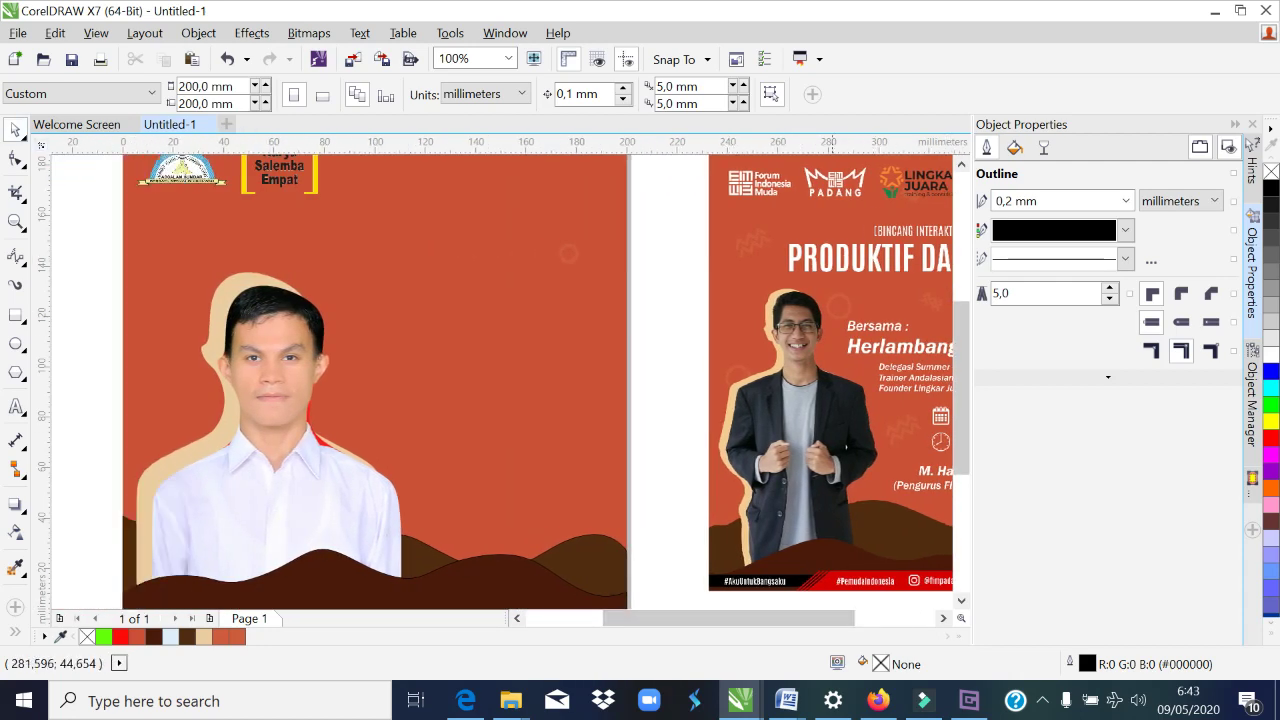
drag(727, 618, 784, 618)
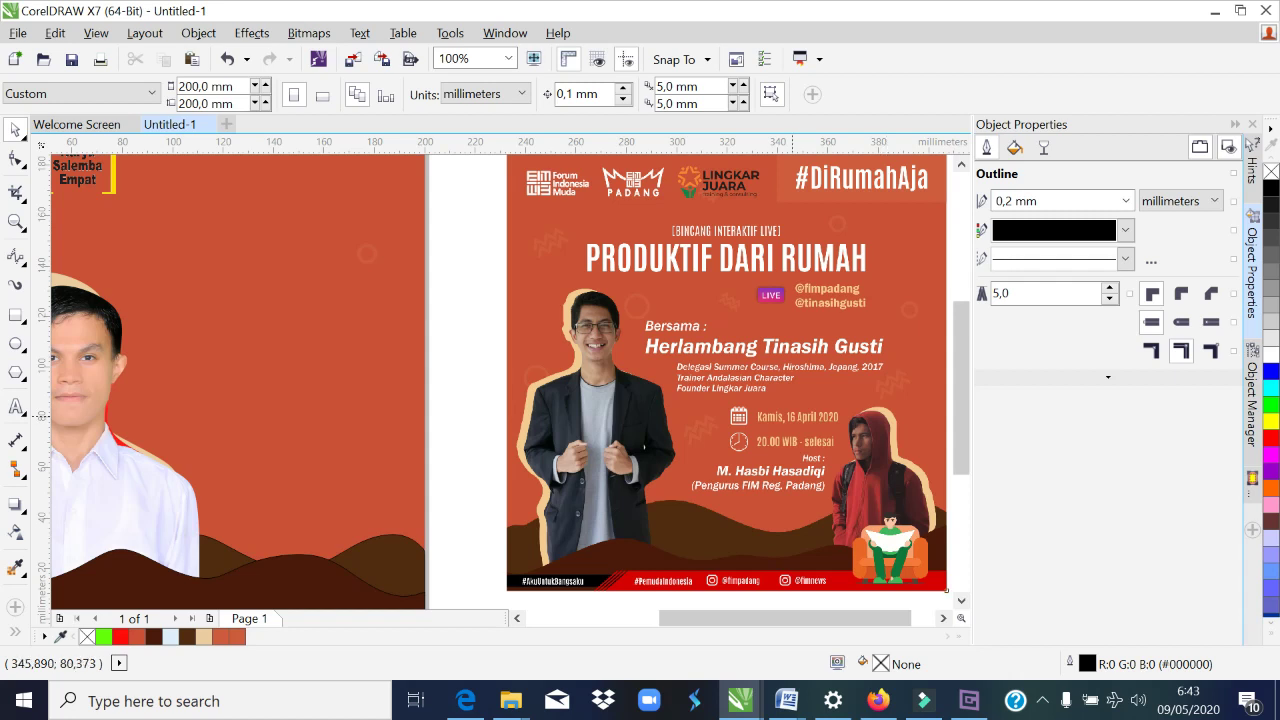
click(790, 412)
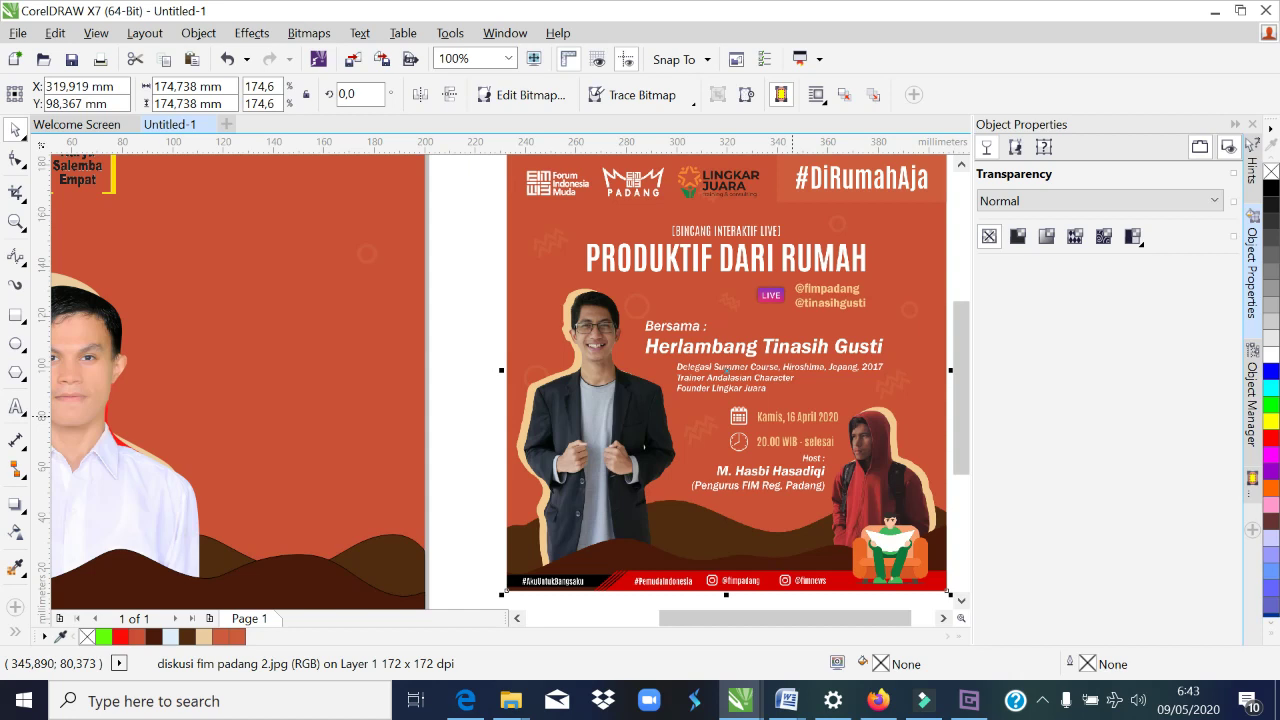
key(Delete)
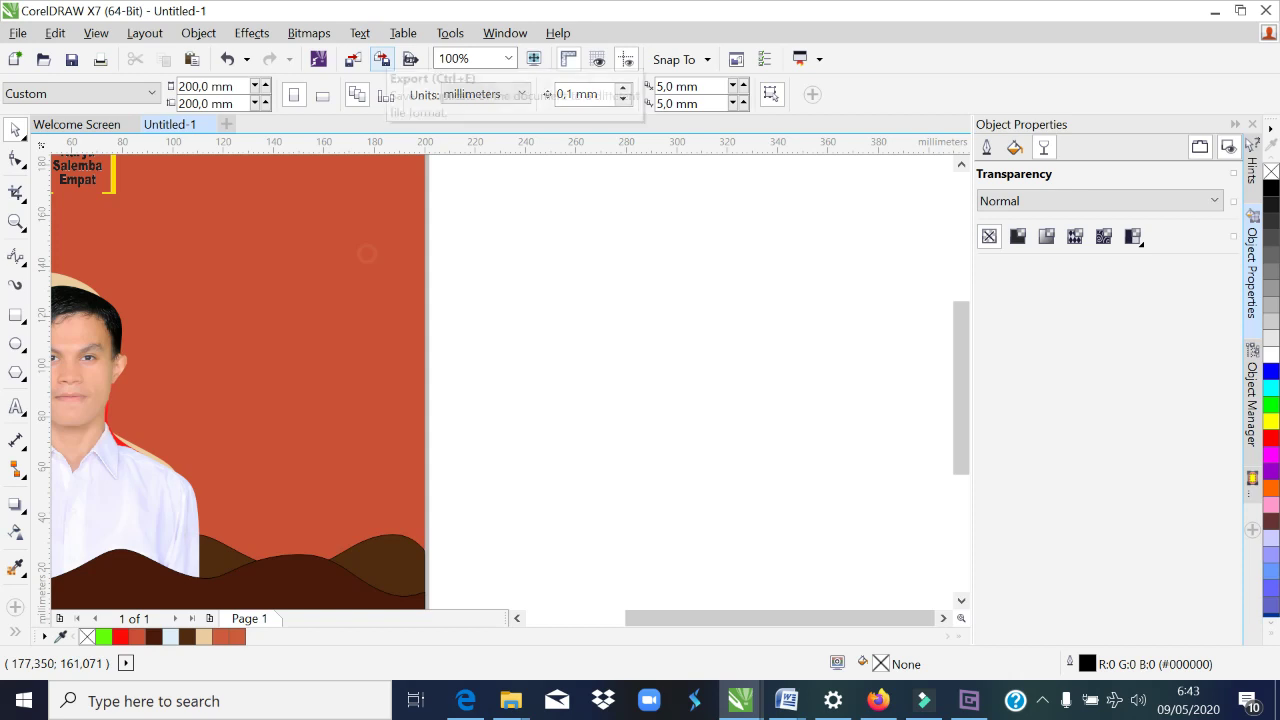
Step: Start an export and choose JPG - JPEG Bitmaps as the file type
click(381, 58)
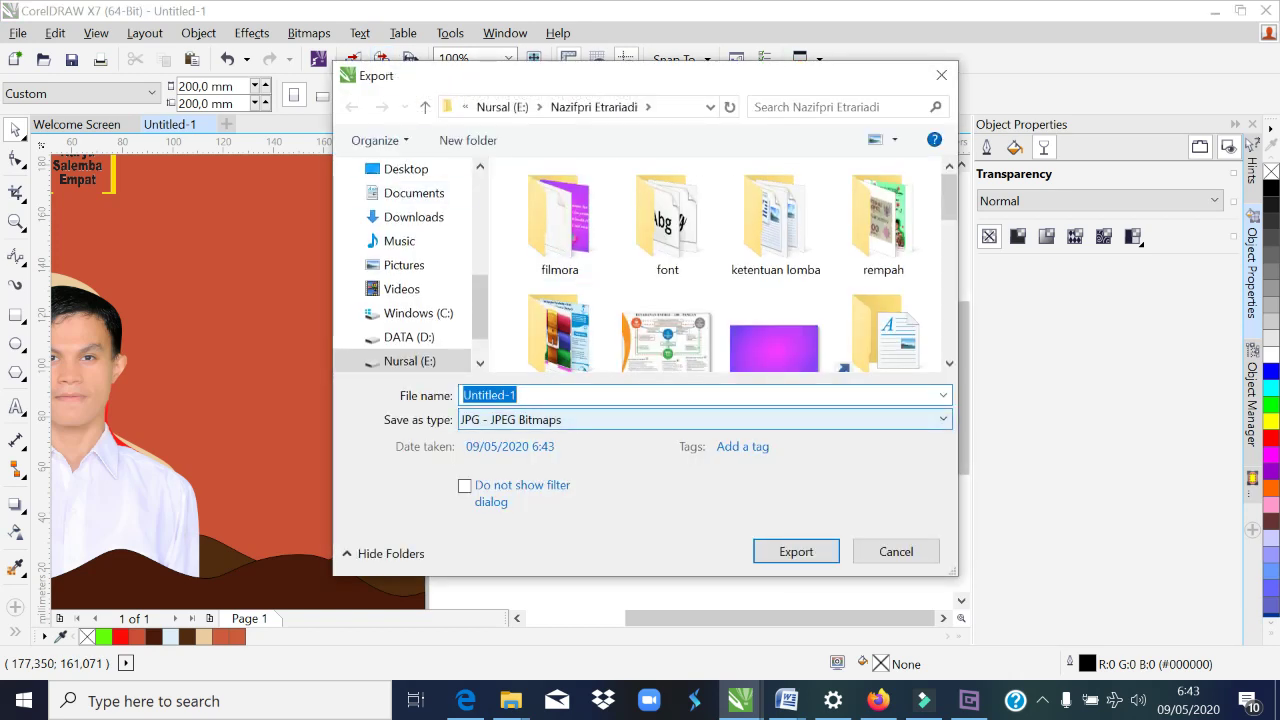
click(700, 419)
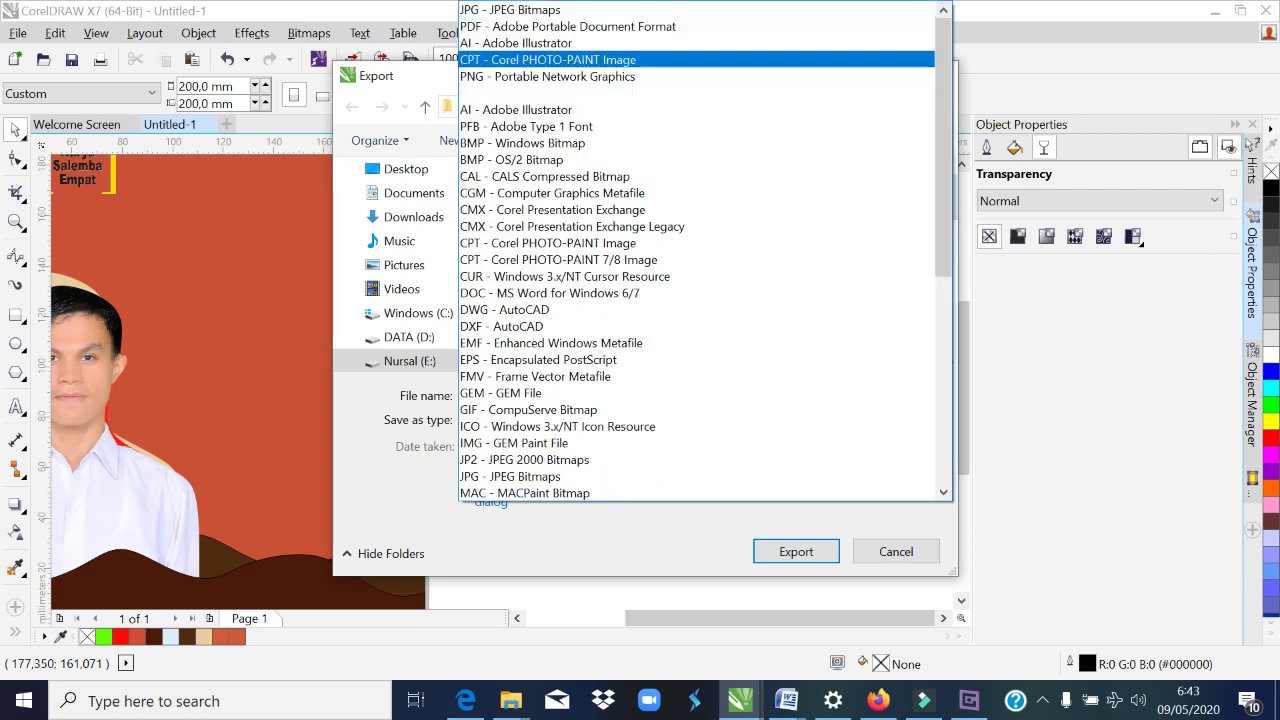
scroll(697, 252, down, 2)
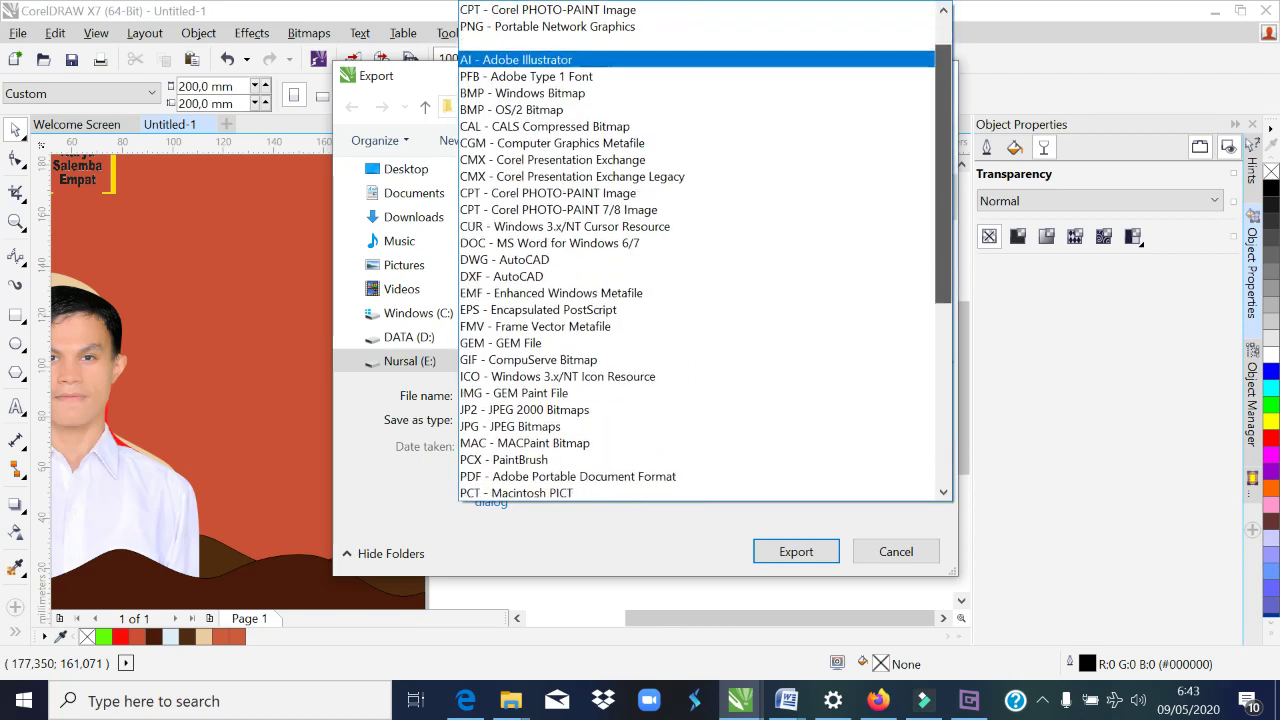
scroll(697, 252, up, 2)
key(Up)
key(Up)
key(Up)
key(Up)
key(Up)
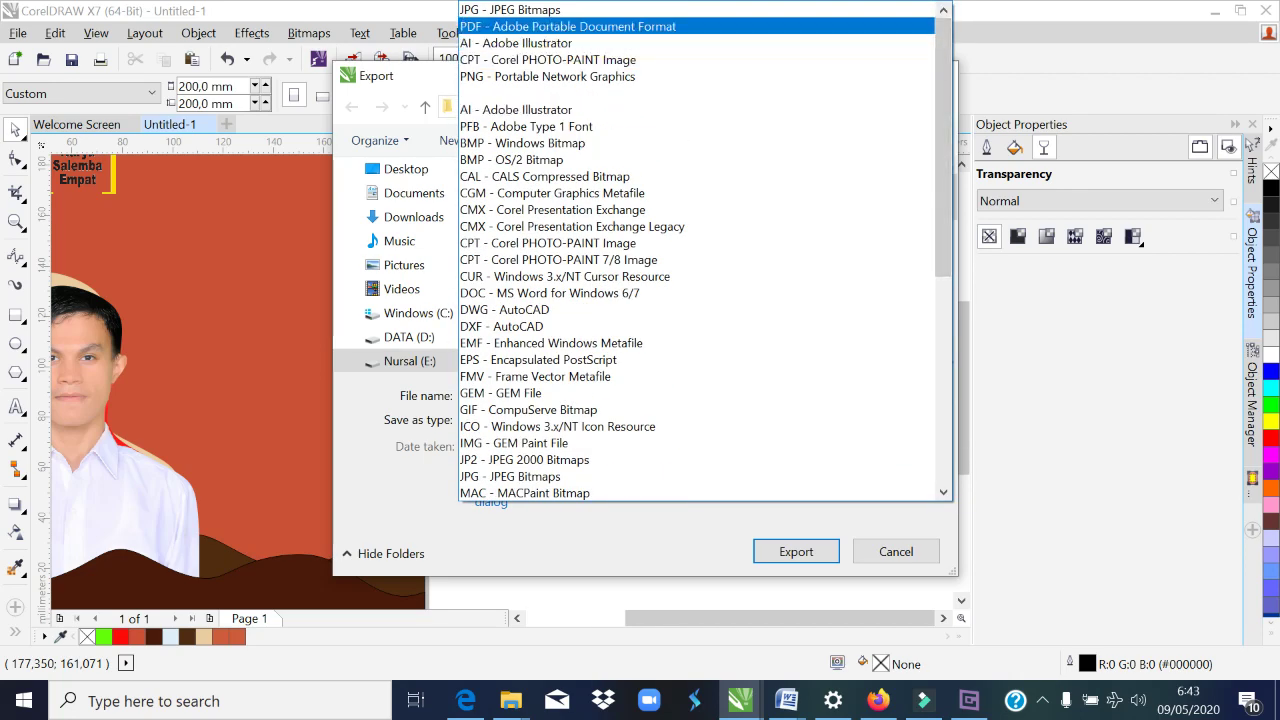
key(Up)
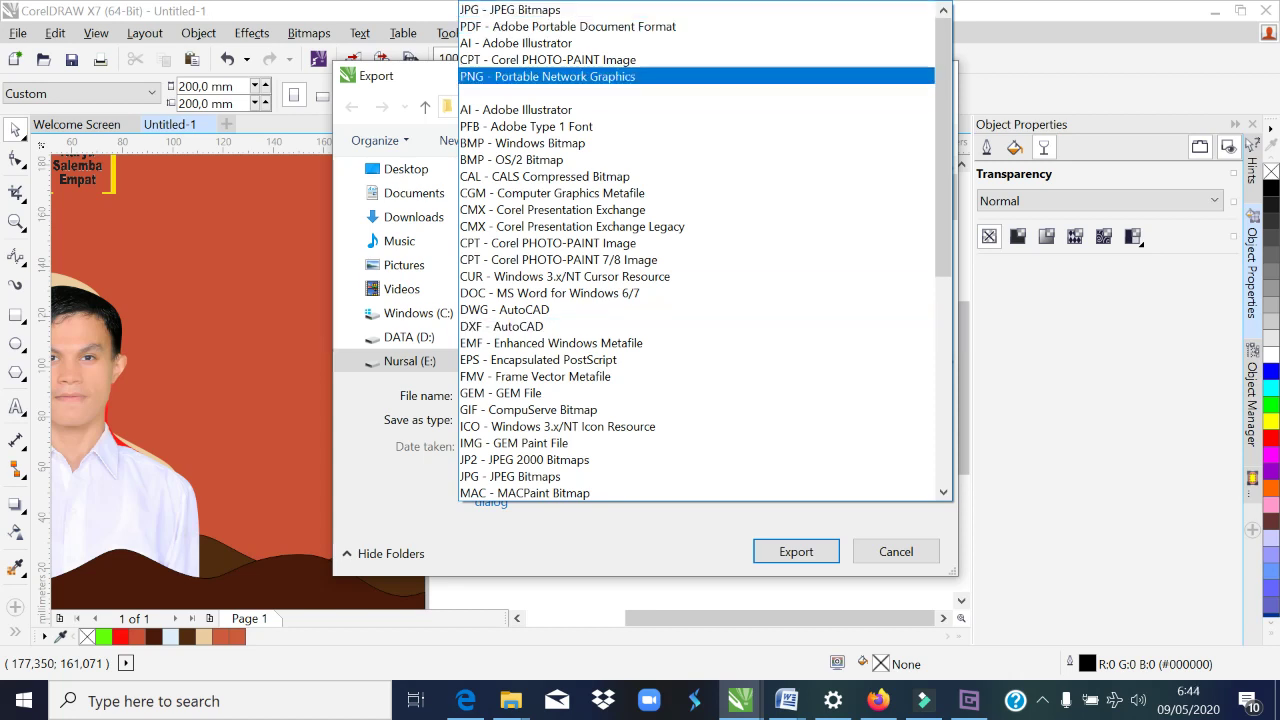
key(Return)
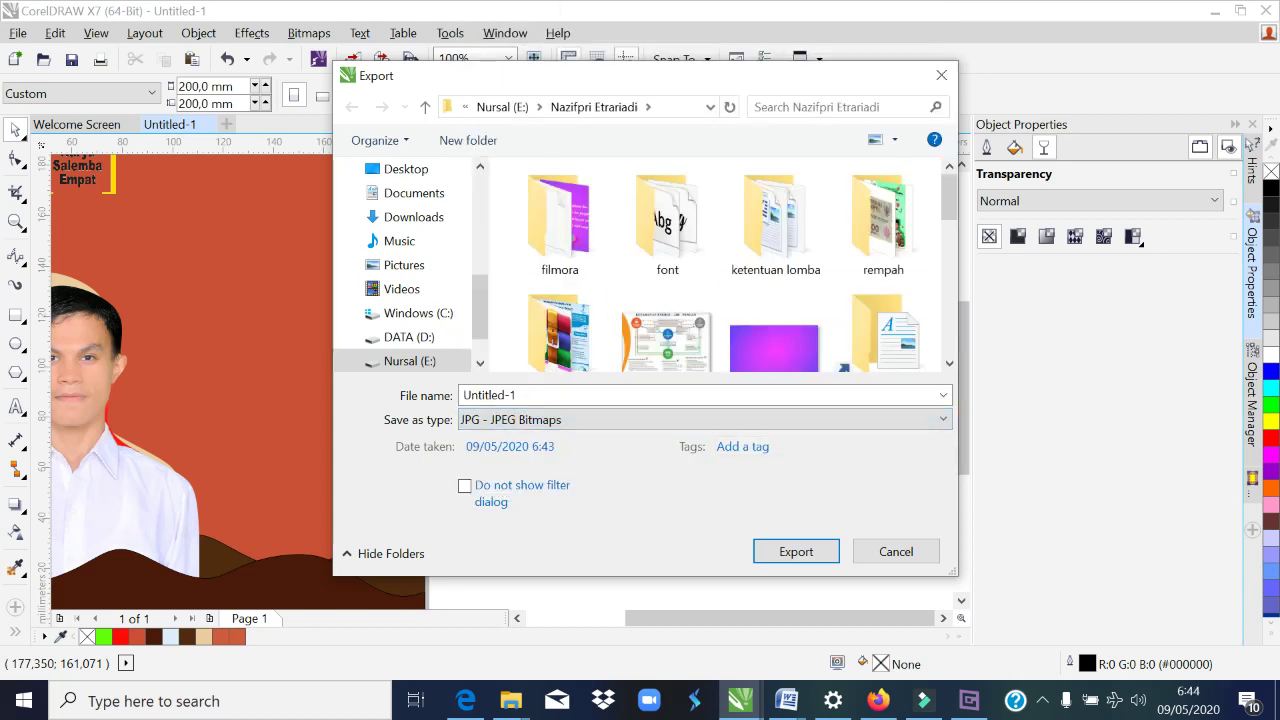
Step: Name the file 'jhgjbkj' and export it as an RGB JPEG at 80% quality
key(shift+Tab)
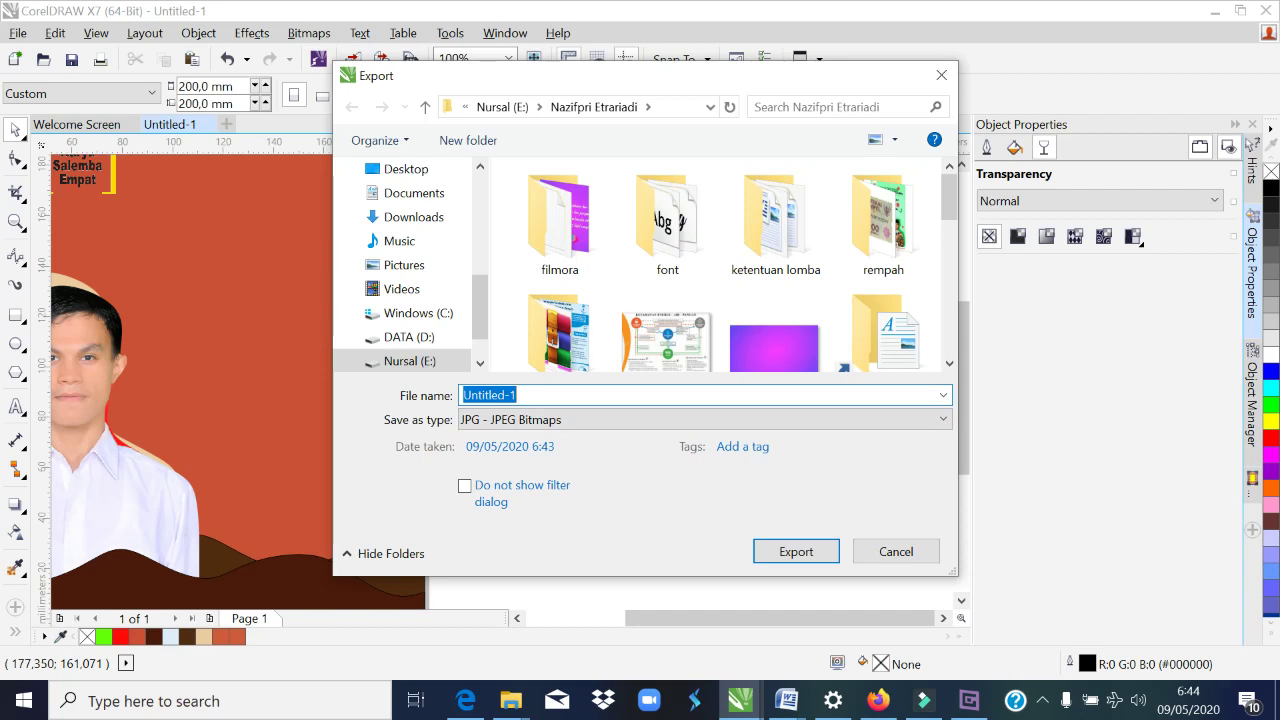
text(jhgjbkj)
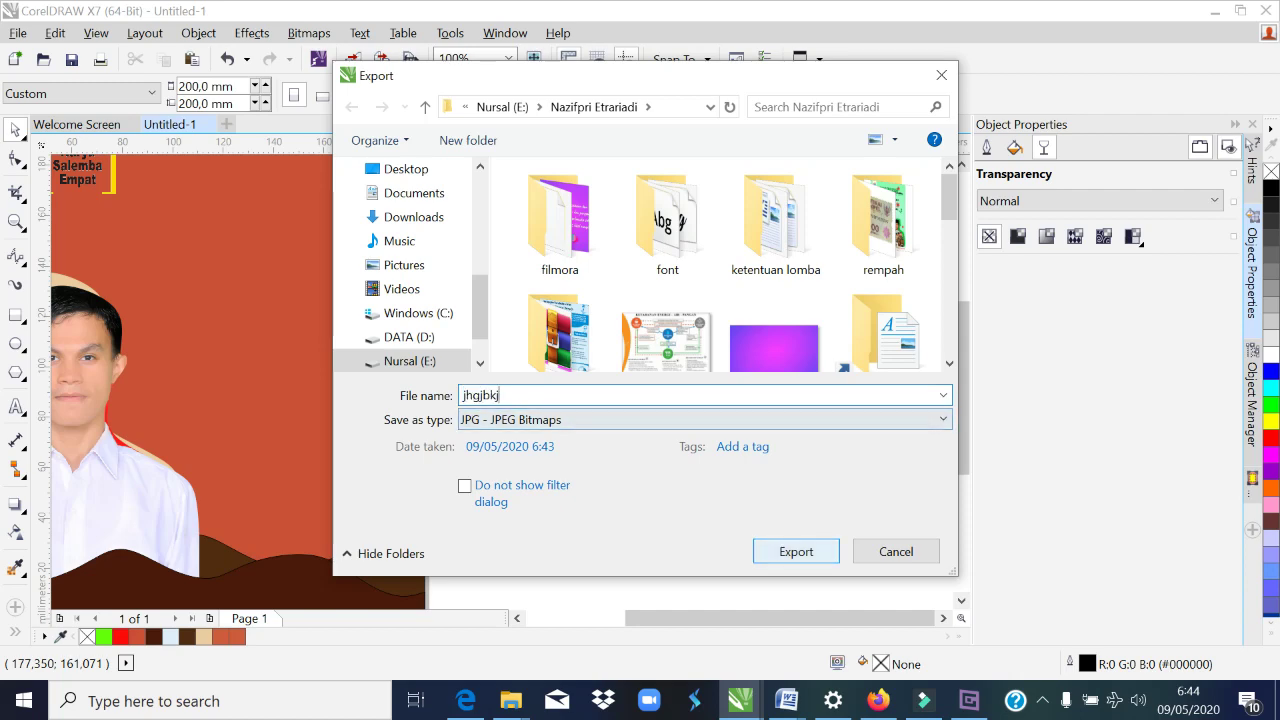
key(Return)
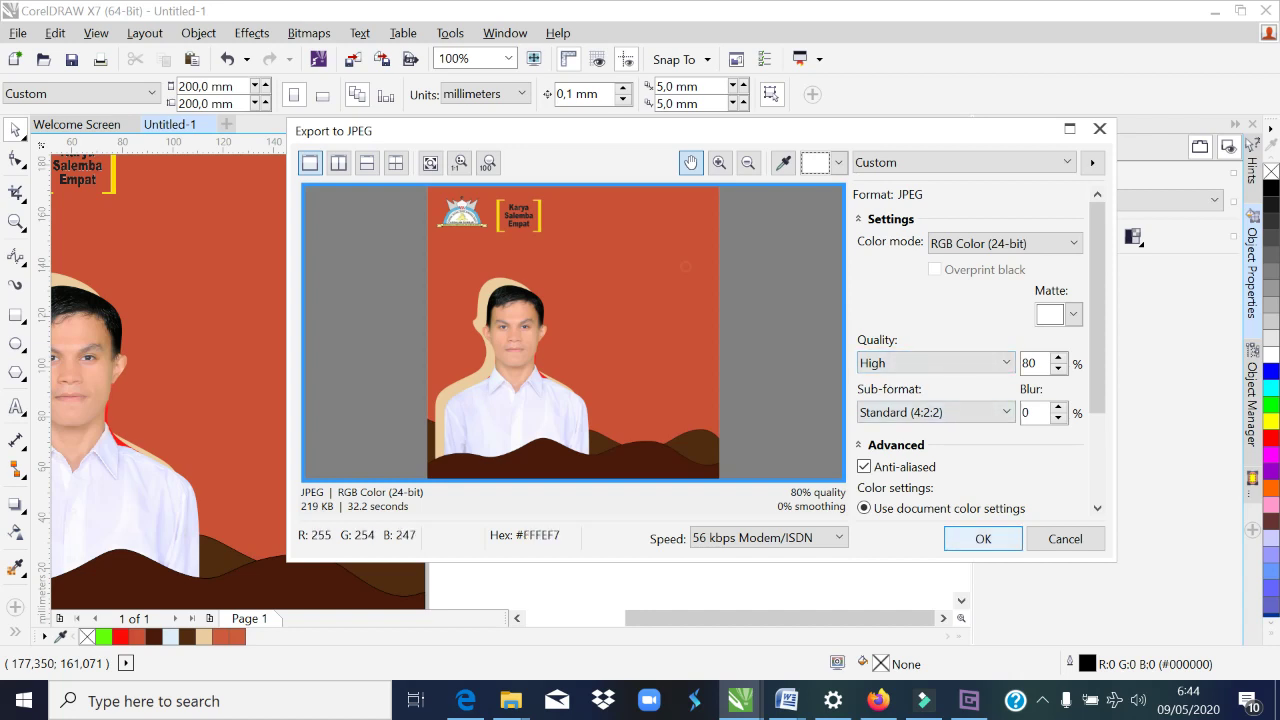
key(Return)
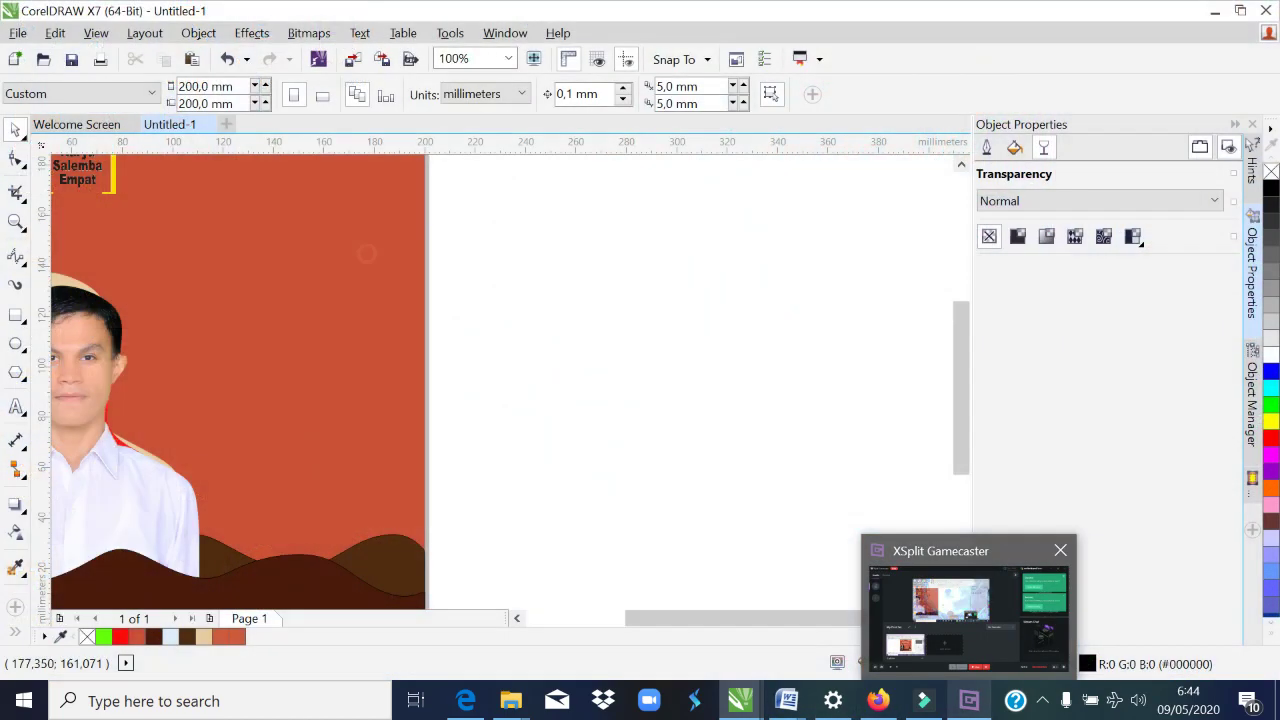
click(969, 700)
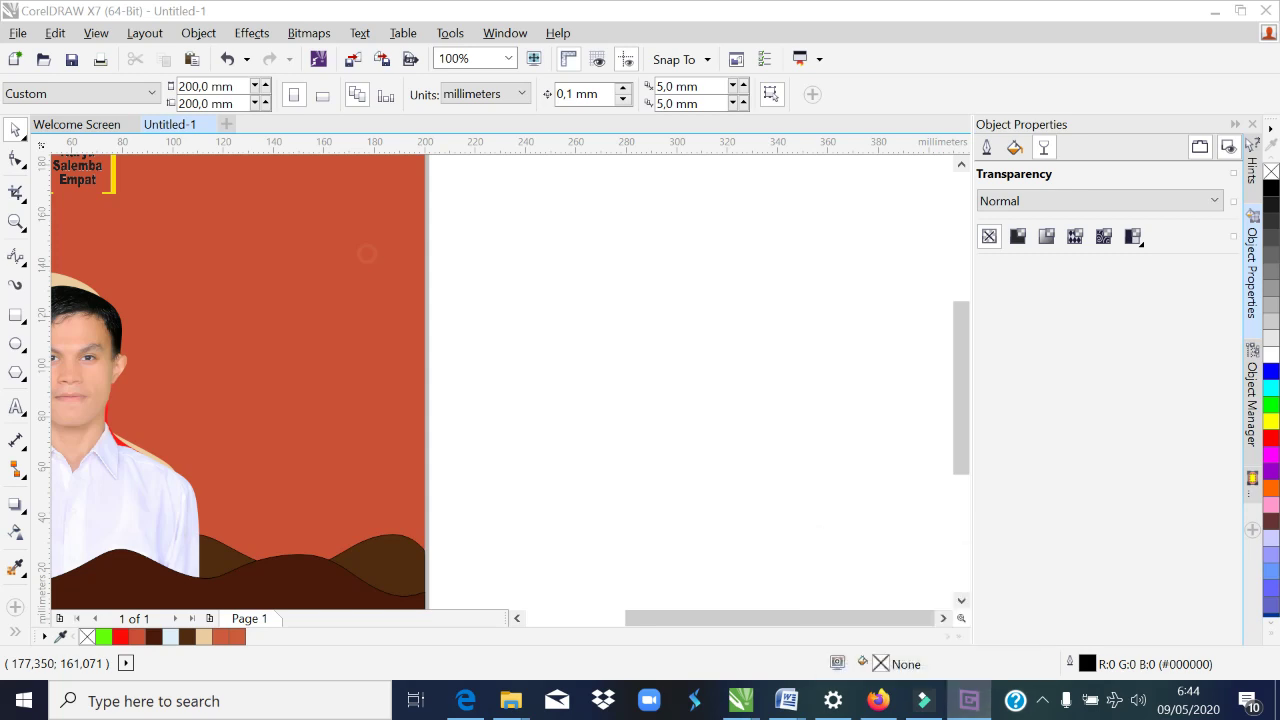